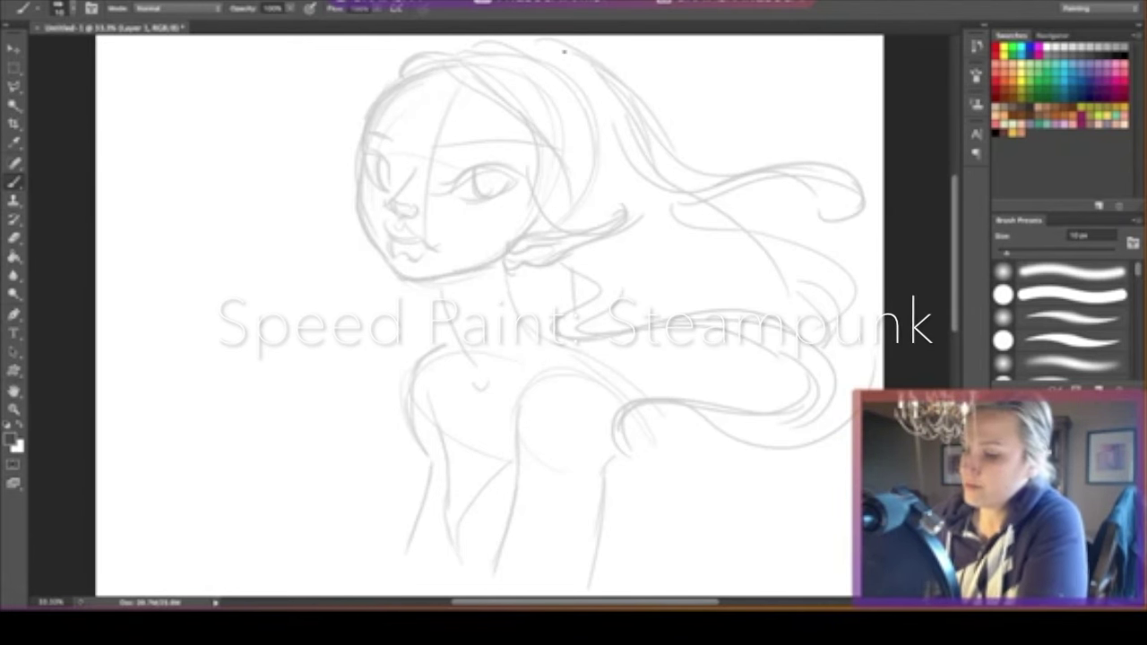
Step: Strengthen the rough sketch of the shoulders, arms and torso, and darken the larger eye
{"action": "left_click_drag", "start_coordinate": [424, 411], "coordinate": [450, 495]}
{"action": "mouse_move", "coordinate": [507, 390]}
{"action": "left_mouse_down"}
{"action": "mouse_move", "coordinate": [570, 353]}
{"action": "mouse_move", "coordinate": [607, 399]}
{"action": "left_mouse_up"}
{"action": "left_click_drag", "start_coordinate": [525, 441], "coordinate": [498, 595]}
{"action": "left_click_drag", "start_coordinate": [568, 457], "coordinate": [611, 589]}
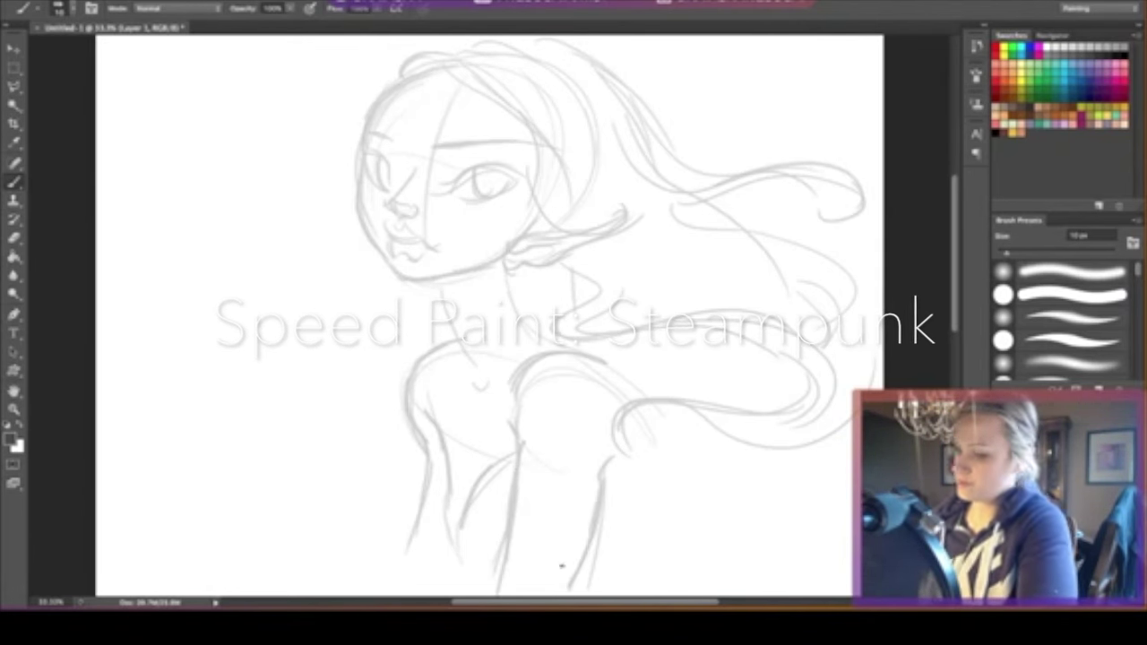
{"action": "left_click_drag", "start_coordinate": [561, 339], "coordinate": [639, 398]}
{"action": "left_click_drag", "start_coordinate": [651, 430], "coordinate": [690, 593]}
{"action": "mouse_move", "coordinate": [516, 233]}
{"action": "left_mouse_down"}
{"action": "mouse_move", "coordinate": [553, 231]}
{"action": "mouse_move", "coordinate": [574, 180]}
{"action": "mouse_move", "coordinate": [453, 190]}
{"action": "left_mouse_up"}
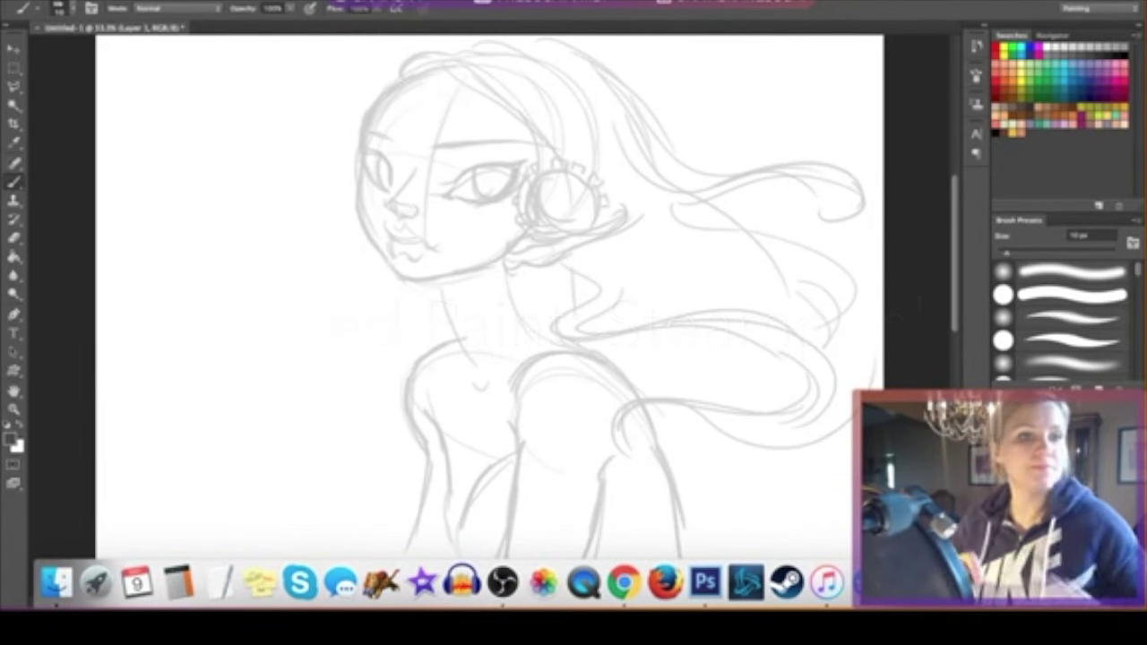
Step: Sketch domed shoulder armour with layered plates and an earpiece with swept-back fins
{"action": "mouse_move", "coordinate": [537, 362]}
{"action": "left_mouse_down"}
{"action": "mouse_move", "coordinate": [646, 422]}
{"action": "mouse_move", "coordinate": [514, 454]}
{"action": "left_mouse_up"}
{"action": "mouse_move", "coordinate": [632, 469]}
{"action": "left_mouse_down"}
{"action": "mouse_move", "coordinate": [690, 471]}
{"action": "mouse_move", "coordinate": [661, 405]}
{"action": "left_mouse_up"}
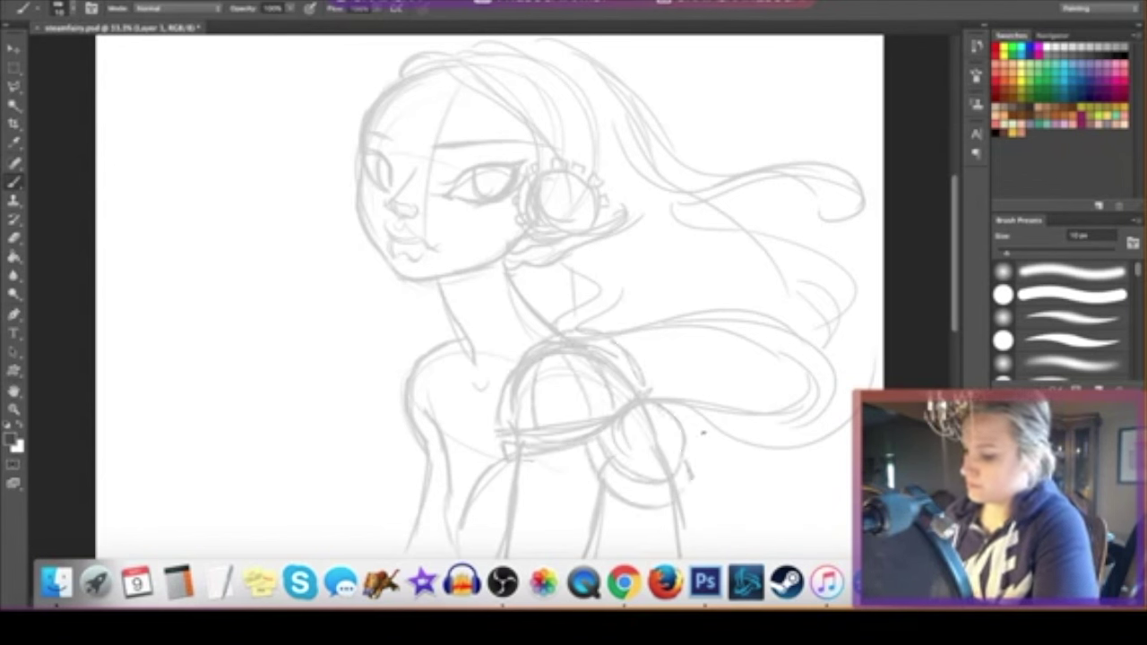
{"action": "left_click_drag", "start_coordinate": [574, 181], "coordinate": [566, 210]}
{"action": "mouse_move", "coordinate": [677, 115]}
{"action": "left_mouse_down"}
{"action": "mouse_move", "coordinate": [767, 130]}
{"action": "mouse_move", "coordinate": [674, 229]}
{"action": "mouse_move", "coordinate": [573, 296]}
{"action": "left_mouse_up"}
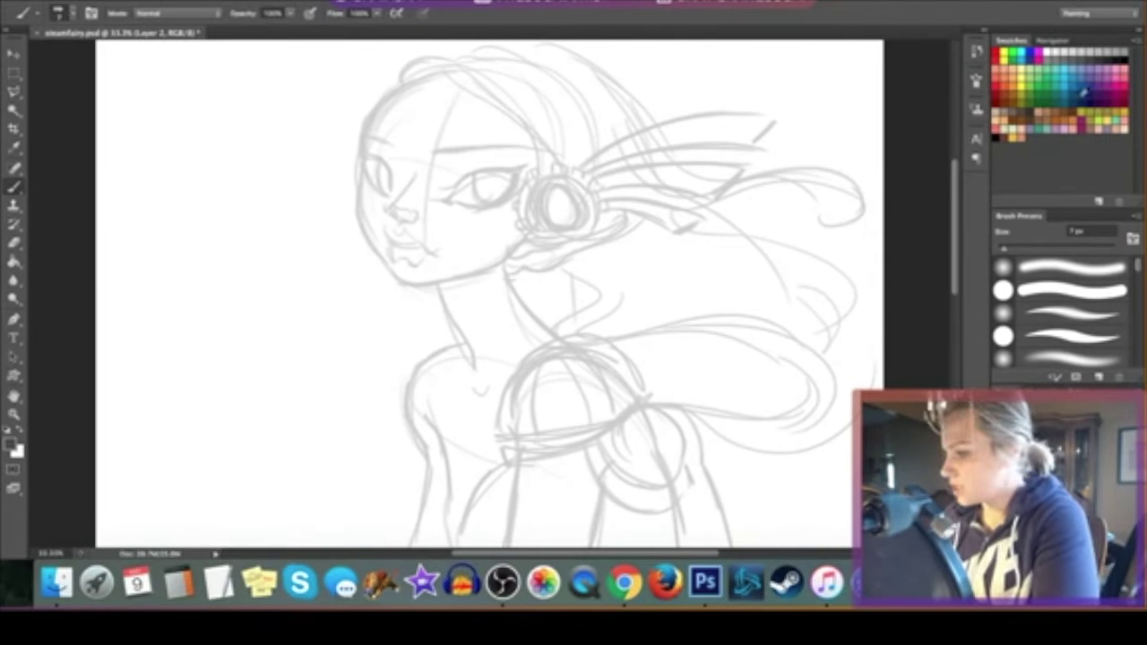
Step: Trace the face contour, eyebrows and both eyes in purple over the grey sketch
{"action": "key", "text": "ctrl+z"}
{"action": "left_click_drag", "start_coordinate": [425, 279], "coordinate": [489, 268]}
{"action": "left_click_drag", "start_coordinate": [447, 200], "coordinate": [527, 165]}
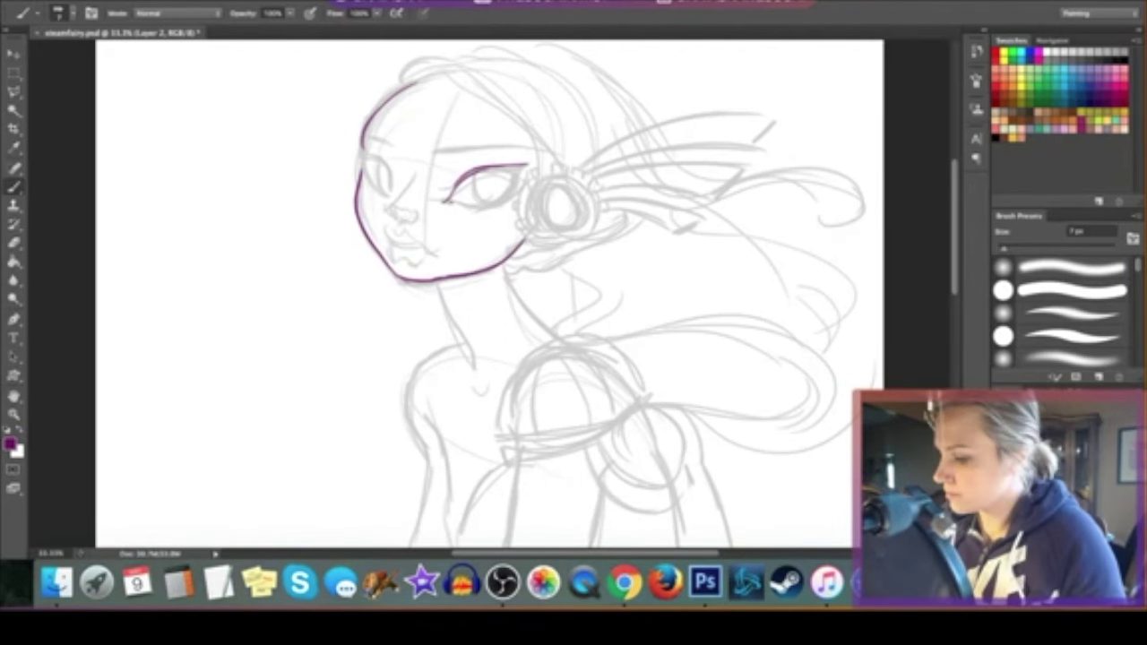
{"action": "left_click_drag", "start_coordinate": [362, 151], "coordinate": [391, 190]}
{"action": "left_click_drag", "start_coordinate": [471, 189], "coordinate": [530, 161]}
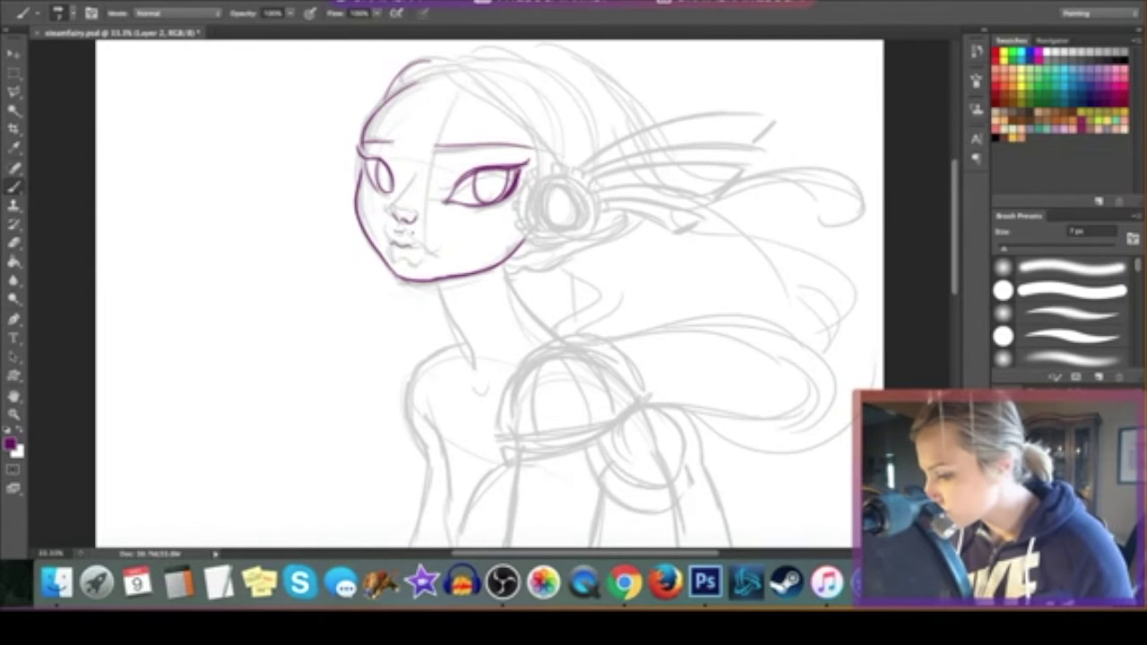
Step: Outline the neck, shoulder and far arm in purple
{"action": "left_click", "coordinate": [134, 2]}
{"action": "left_click", "coordinate": [179, 13]}
{"action": "left_click_drag", "start_coordinate": [507, 269], "coordinate": [587, 342]}
{"action": "left_click_drag", "start_coordinate": [466, 345], "coordinate": [417, 529]}
Step: Outline the domed shoulder armour, its rim, hanging plate and ribs in purple
{"action": "left_click_drag", "start_coordinate": [504, 367], "coordinate": [491, 462]}
{"action": "mouse_move", "coordinate": [492, 441]}
{"action": "left_mouse_down"}
{"action": "mouse_move", "coordinate": [636, 408]}
{"action": "mouse_move", "coordinate": [591, 466]}
{"action": "left_mouse_up"}
{"action": "left_click_drag", "start_coordinate": [688, 412], "coordinate": [693, 484]}
{"action": "left_click_drag", "start_coordinate": [575, 340], "coordinate": [663, 367]}
{"action": "left_click_drag", "start_coordinate": [638, 422], "coordinate": [679, 387]}
{"action": "left_click_drag", "start_coordinate": [552, 350], "coordinate": [564, 412]}
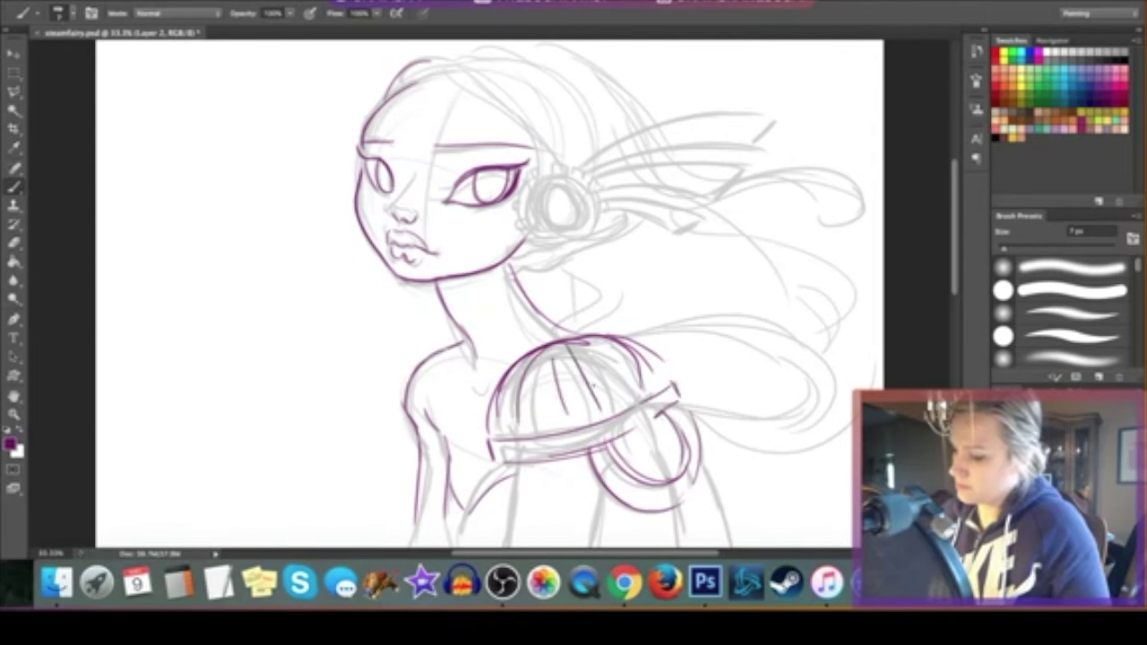
Step: Trace the earpiece, its fins, the flowing hair strands and the cape edge in purple
{"action": "left_click_drag", "start_coordinate": [560, 176], "coordinate": [538, 231]}
{"action": "left_click_drag", "start_coordinate": [435, 67], "coordinate": [580, 160]}
{"action": "left_click_drag", "start_coordinate": [457, 49], "coordinate": [636, 125]}
{"action": "left_click_drag", "start_coordinate": [587, 174], "coordinate": [873, 202]}
{"action": "left_click_drag", "start_coordinate": [699, 202], "coordinate": [883, 296]}
{"action": "mouse_move", "coordinate": [548, 264]}
{"action": "left_mouse_down"}
{"action": "mouse_move", "coordinate": [743, 304]}
{"action": "mouse_move", "coordinate": [824, 385]}
{"action": "left_mouse_up"}
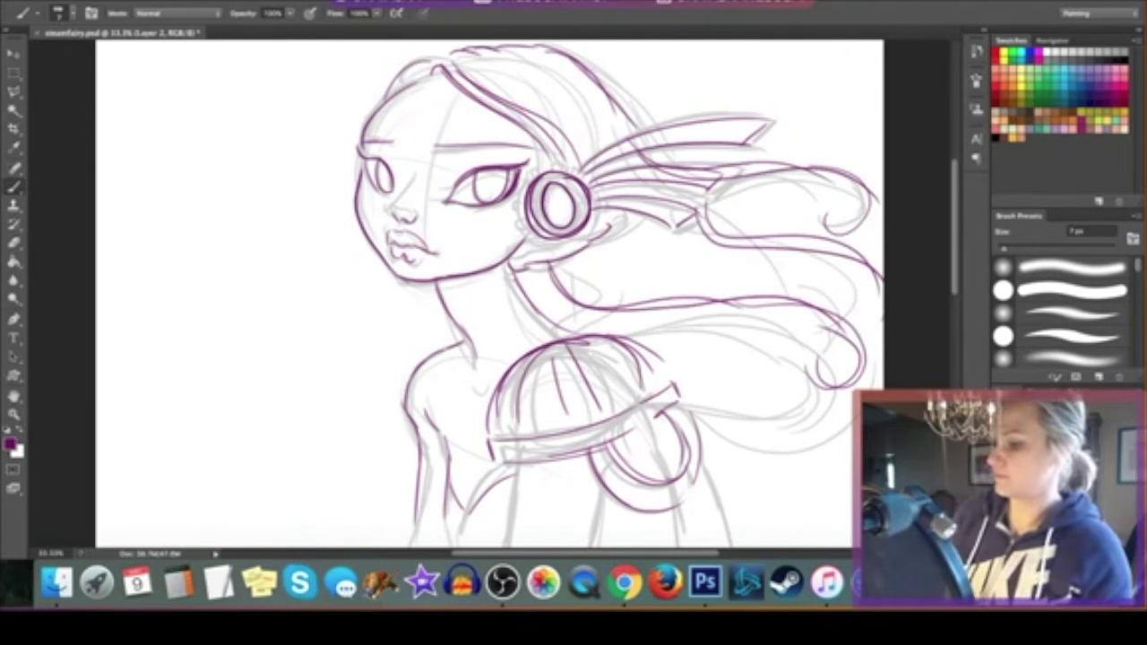
{"action": "left_click_drag", "start_coordinate": [627, 341], "coordinate": [851, 543]}
Step: Fill the face, neck, shoulders and arms with a flat peach skin colour
{"action": "left_click", "coordinate": [107, 2]}
{"action": "left_click", "coordinate": [134, 122]}
{"action": "key", "text": "5"}
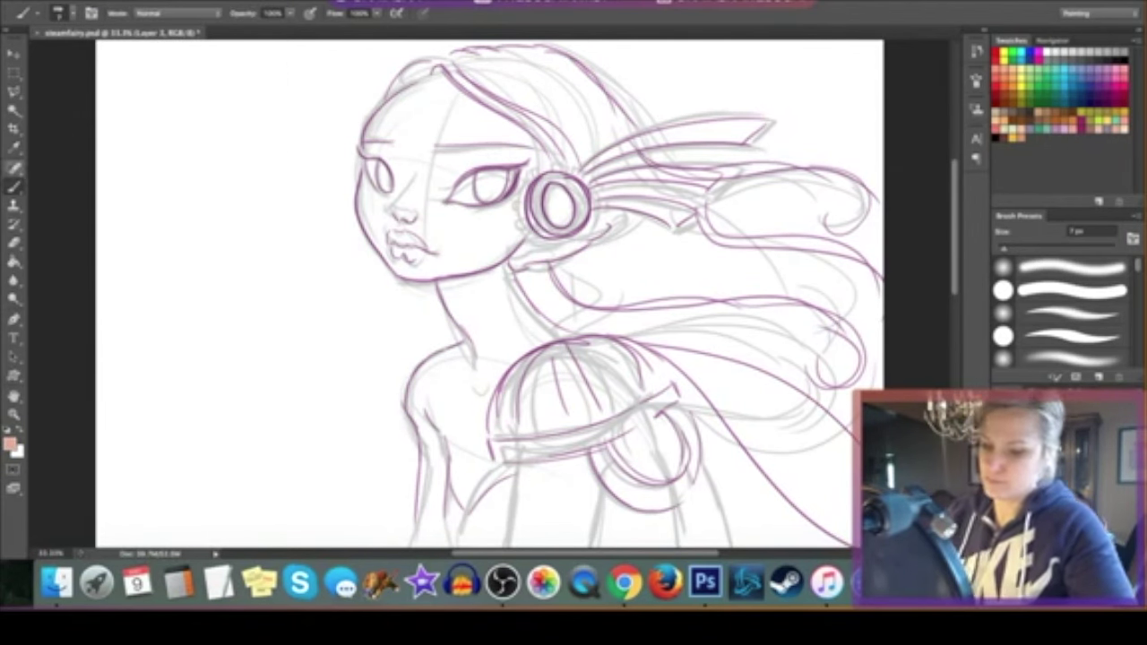
{"action": "mouse_move", "coordinate": [422, 90]}
{"action": "left_mouse_down"}
{"action": "mouse_move", "coordinate": [502, 233]}
{"action": "mouse_move", "coordinate": [484, 376]}
{"action": "mouse_move", "coordinate": [474, 363]}
{"action": "left_mouse_up"}
{"action": "key", "text": "x"}
{"action": "mouse_move", "coordinate": [538, 528]}
{"action": "left_mouse_down"}
{"action": "mouse_move", "coordinate": [627, 376]}
{"action": "mouse_move", "coordinate": [640, 384]}
{"action": "mouse_move", "coordinate": [591, 538]}
{"action": "mouse_move", "coordinate": [583, 529]}
{"action": "left_mouse_up"}
Step: Fill the bodice and the round earpiece with flat green using a smaller brush
{"action": "key", "text": "bracketleft"}
{"action": "key", "text": "bracketleft"}
{"action": "key", "text": "bracketleft"}
{"action": "key", "text": "bracketleft"}
{"action": "key", "text": "bracketleft"}
{"action": "key", "text": "bracketleft"}
{"action": "left_click_drag", "start_coordinate": [448, 484], "coordinate": [452, 545]}
{"action": "left_click_drag", "start_coordinate": [549, 177], "coordinate": [562, 215]}
Step: Fill the cape, shoulder armour and earpiece fins with flat green
{"action": "right_click", "coordinate": [690, 259]}
{"action": "mouse_move", "coordinate": [525, 269]}
{"action": "left_mouse_down"}
{"action": "mouse_move", "coordinate": [856, 403]}
{"action": "mouse_move", "coordinate": [770, 510]}
{"action": "left_mouse_up"}
{"action": "right_click", "coordinate": [776, 265]}
{"action": "key", "text": "Return"}
{"action": "left_click_drag", "start_coordinate": [627, 412], "coordinate": [842, 359]}
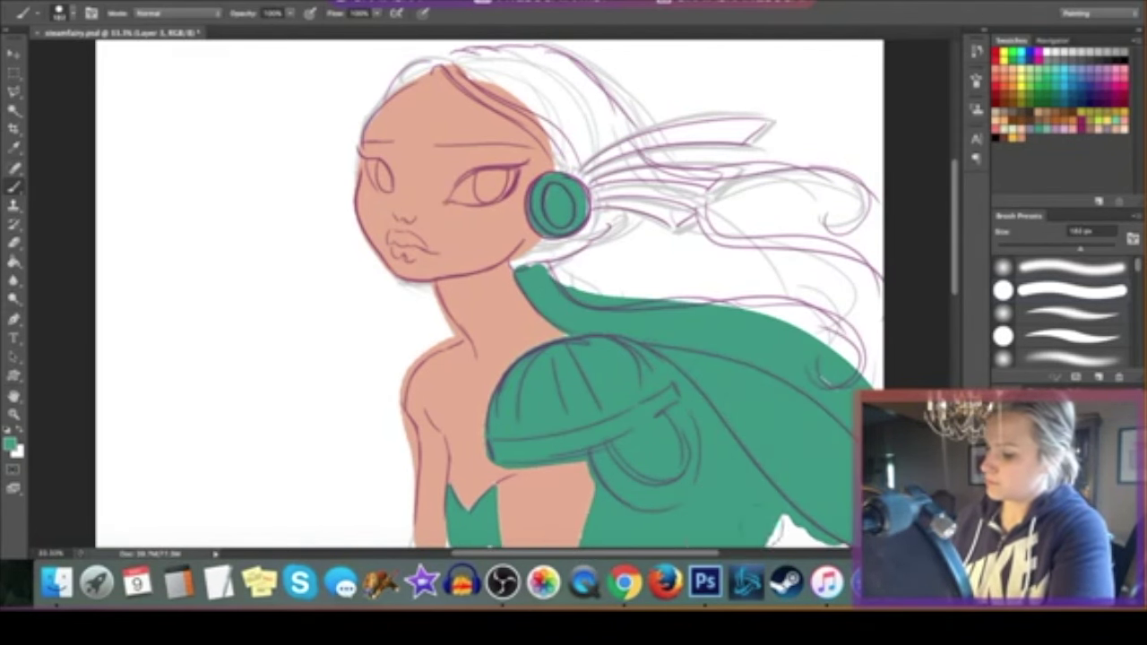
{"action": "left_click_drag", "start_coordinate": [592, 166], "coordinate": [762, 126]}
Step: Paint rust-red bands on the earpiece fins and along the rim and ribs of the shoulder armour
{"action": "left_click_drag", "start_coordinate": [582, 180], "coordinate": [663, 166]}
{"action": "left_click_drag", "start_coordinate": [511, 358], "coordinate": [574, 430]}
{"action": "left_click_drag", "start_coordinate": [502, 443], "coordinate": [659, 408]}
{"action": "left_click_drag", "start_coordinate": [502, 421], "coordinate": [690, 484]}
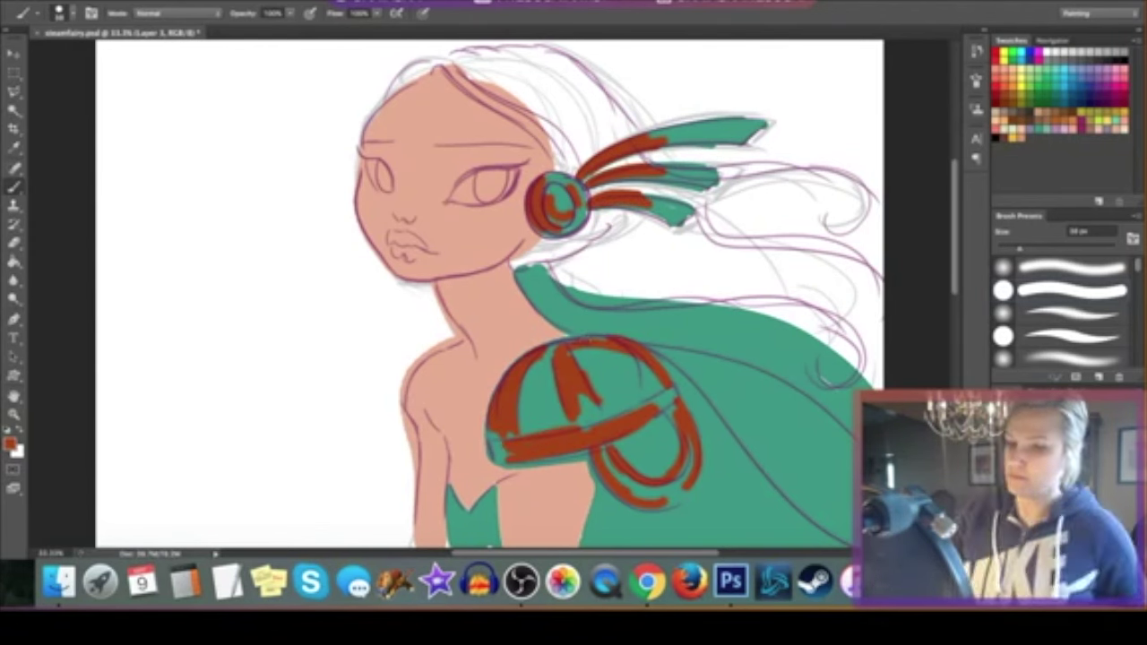
{"action": "left_click_drag", "start_coordinate": [574, 386], "coordinate": [672, 430]}
Step: Lower the brush opacity and shade the armour, fins and main cape folds in translucent rust red
{"action": "left_click_drag", "start_coordinate": [275, 26], "coordinate": [251, 26]}
{"action": "left_click_drag", "start_coordinate": [520, 358], "coordinate": [546, 430]}
{"action": "mouse_move", "coordinate": [574, 359]}
{"action": "left_mouse_down"}
{"action": "mouse_move", "coordinate": [654, 412]}
{"action": "mouse_move", "coordinate": [690, 493]}
{"action": "left_mouse_up"}
{"action": "mouse_move", "coordinate": [546, 188]}
{"action": "left_mouse_down"}
{"action": "mouse_move", "coordinate": [572, 213]}
{"action": "mouse_move", "coordinate": [744, 126]}
{"action": "left_mouse_up"}
{"action": "left_click_drag", "start_coordinate": [591, 206], "coordinate": [699, 215]}
{"action": "left_click_drag", "start_coordinate": [538, 278], "coordinate": [843, 376]}
{"action": "left_click_drag", "start_coordinate": [663, 358], "coordinate": [807, 538]}
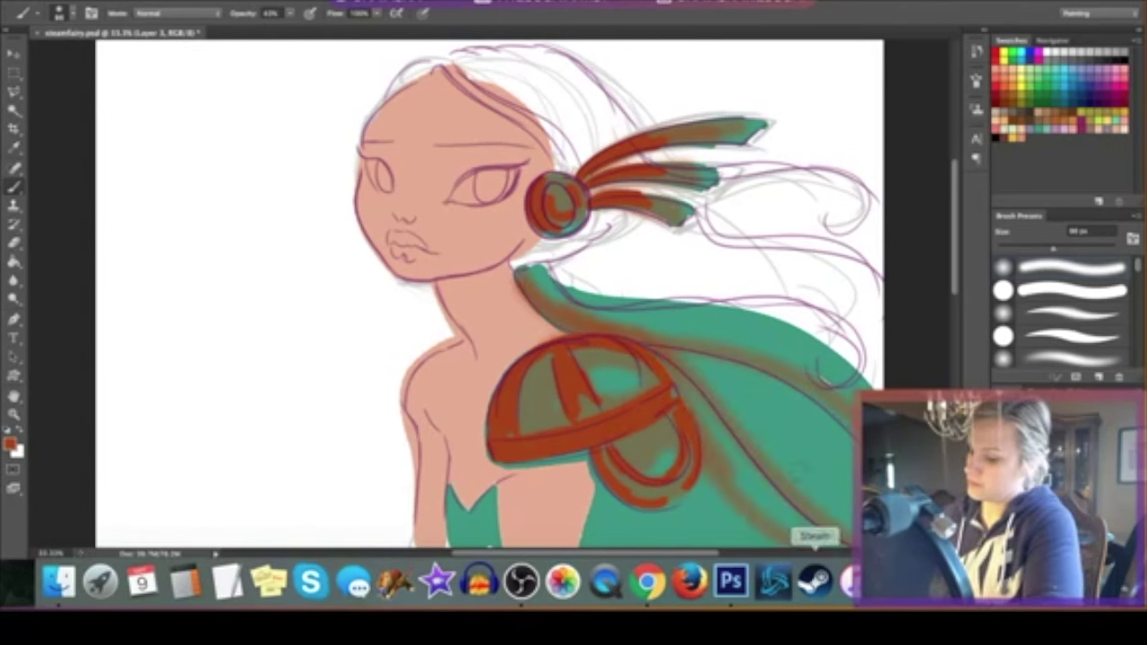
Step: Shade broad areas of the cape and blend the armour and earpiece in rust red with a larger soft brush
{"action": "key", "text": "bracketright"}
{"action": "key", "text": "bracketright"}
{"action": "key", "text": "bracketright"}
{"action": "left_click_drag", "start_coordinate": [555, 278], "coordinate": [860, 376]}
{"action": "left_click_drag", "start_coordinate": [681, 421], "coordinate": [833, 538]}
{"action": "left_click_drag", "start_coordinate": [610, 501], "coordinate": [771, 537]}
{"action": "left_click_drag", "start_coordinate": [529, 359], "coordinate": [592, 430]}
{"action": "left_click_drag", "start_coordinate": [577, 359], "coordinate": [631, 412]}
{"action": "left_click_drag", "start_coordinate": [543, 190], "coordinate": [600, 246]}
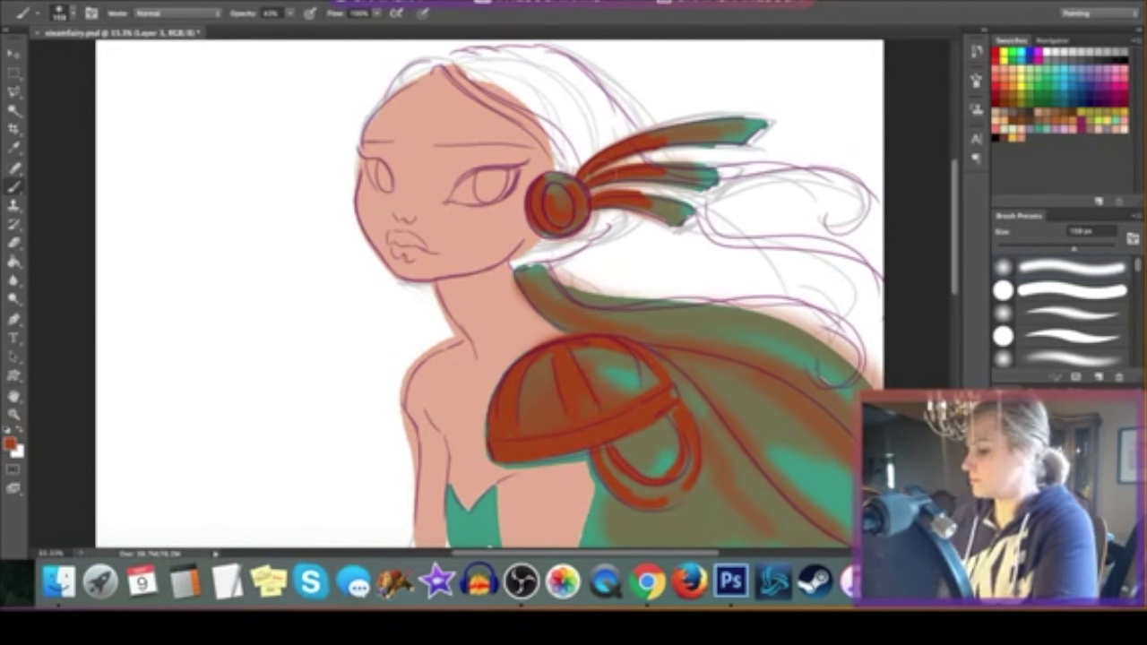
{"action": "left_click_drag", "start_coordinate": [502, 376], "coordinate": [681, 448]}
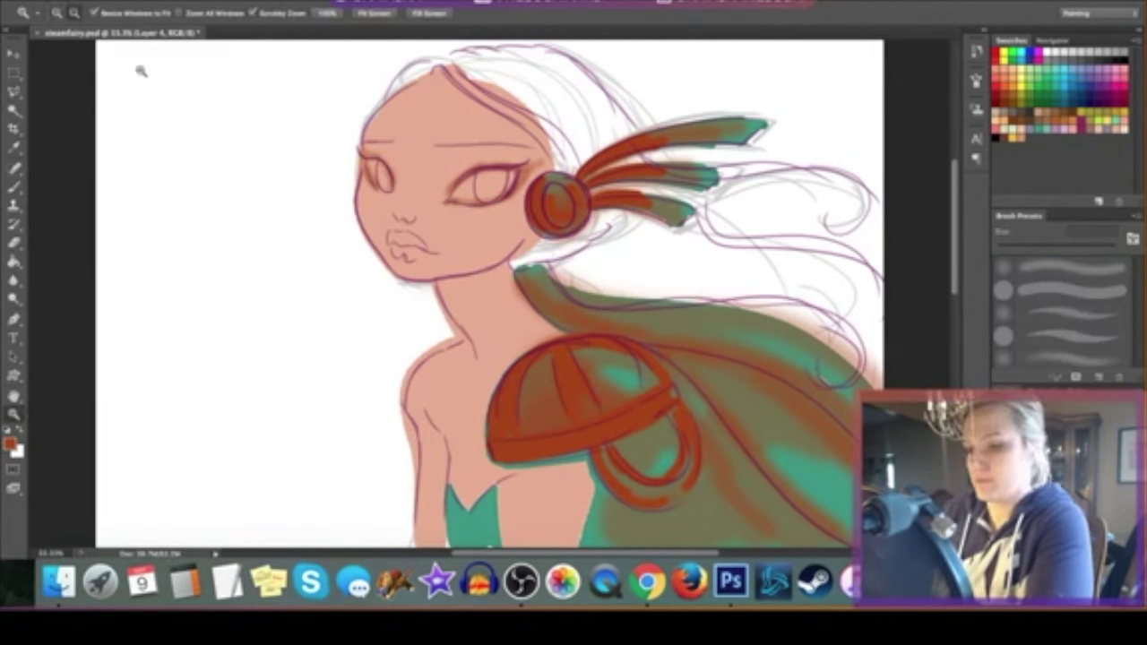
Step: Shade around both eyes and fill the irises with translucent rust brown
{"action": "key", "text": "ctrl+equal"}
{"action": "key", "text": "ctrl+equal"}
{"action": "right_click", "coordinate": [488, 196]}
{"action": "key", "text": "Escape"}
{"action": "left_click_drag", "start_coordinate": [237, 207], "coordinate": [260, 251]}
{"action": "left_click_drag", "start_coordinate": [466, 304], "coordinate": [533, 246]}
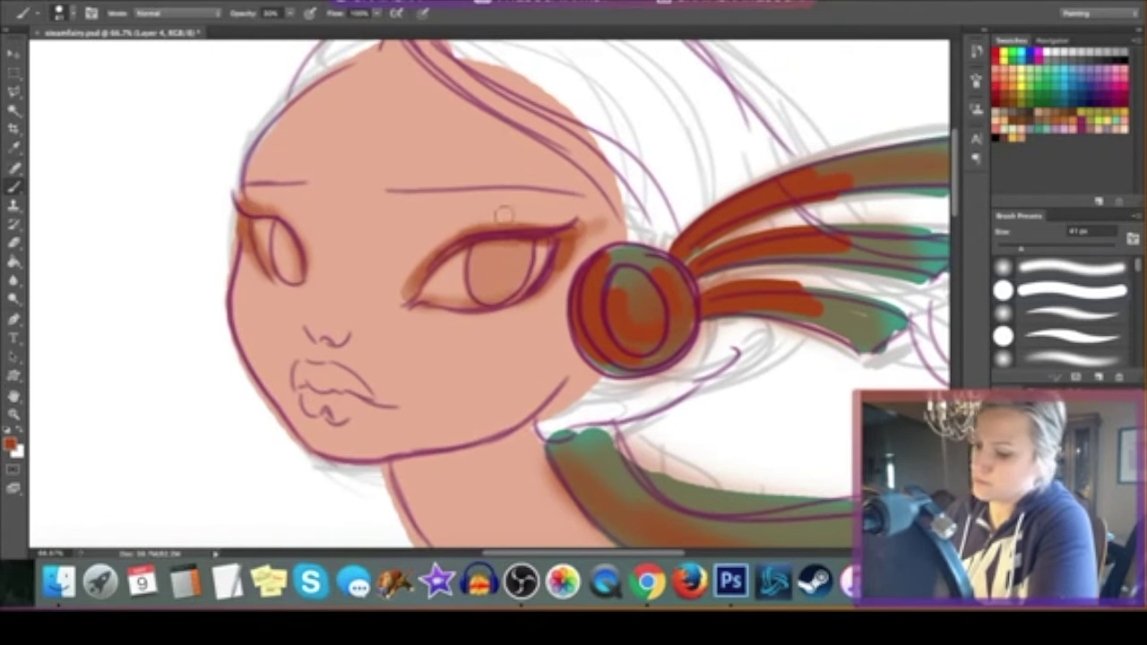
{"action": "left_click_drag", "start_coordinate": [274, 224], "coordinate": [301, 282]}
{"action": "left_click_drag", "start_coordinate": [470, 287], "coordinate": [520, 260]}
Step: Redraw the eyebrows and the face contour in rust brown with a 14 px brush
{"action": "right_click", "coordinate": [548, 261]}
{"action": "left_click", "coordinate": [448, 2]}
{"action": "left_click", "coordinate": [458, 397]}
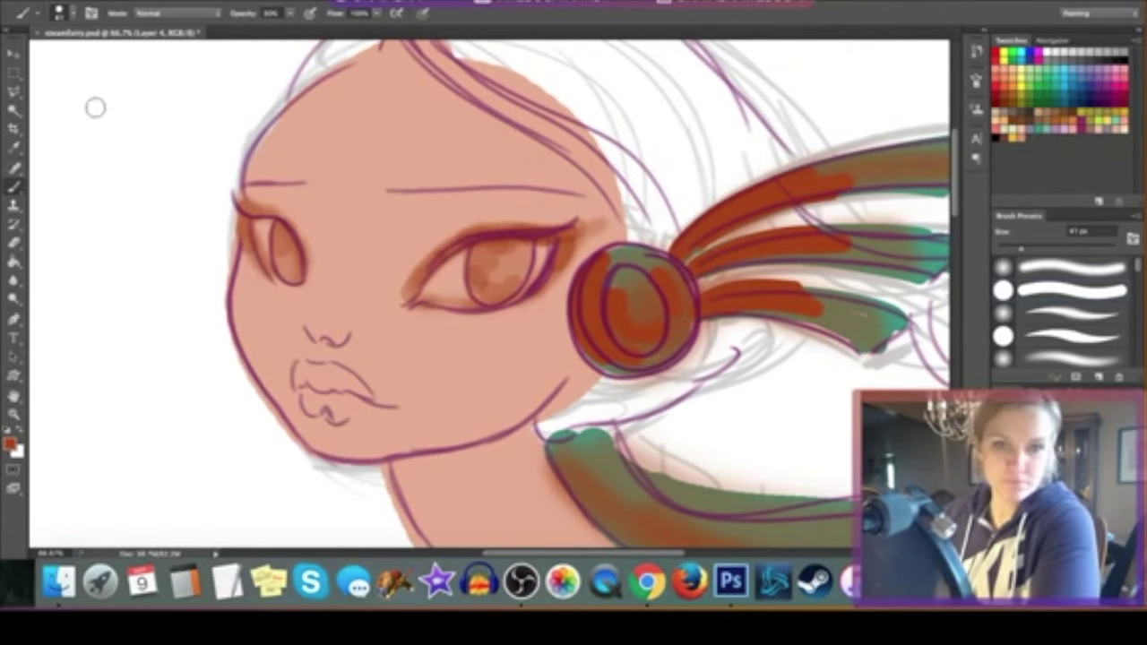
{"action": "right_click", "coordinate": [550, 204]}
{"action": "key", "text": "Escape"}
{"action": "left_click_drag", "start_coordinate": [386, 190], "coordinate": [573, 192]}
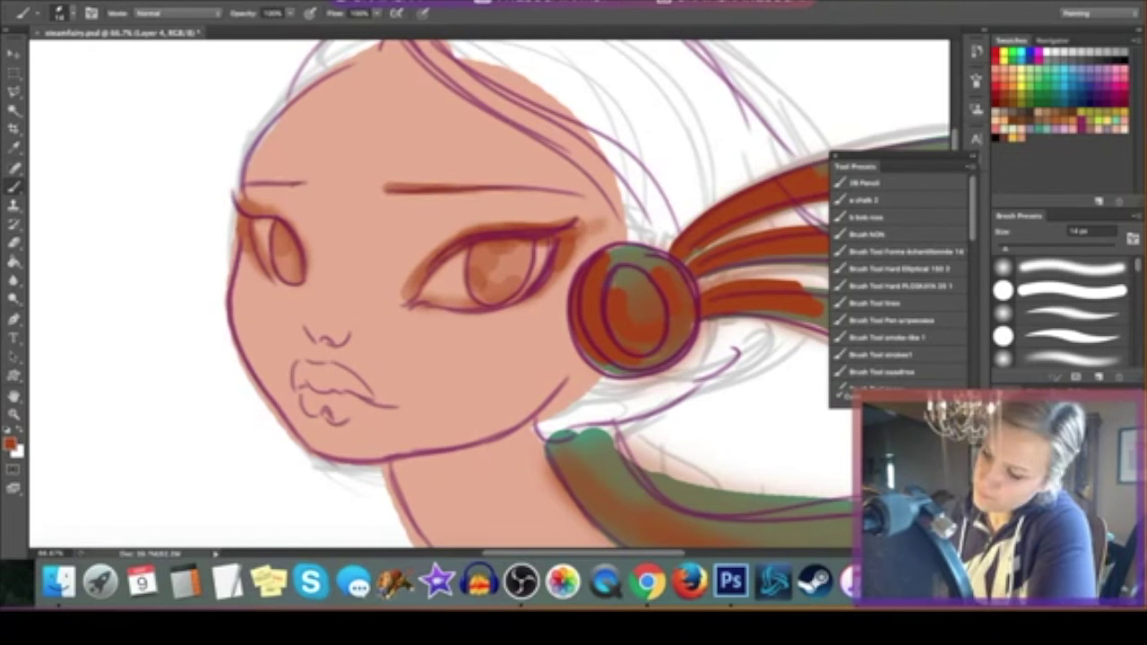
{"action": "left_click_drag", "start_coordinate": [244, 188], "coordinate": [304, 182]}
{"action": "left_click_drag", "start_coordinate": [235, 234], "coordinate": [229, 300]}
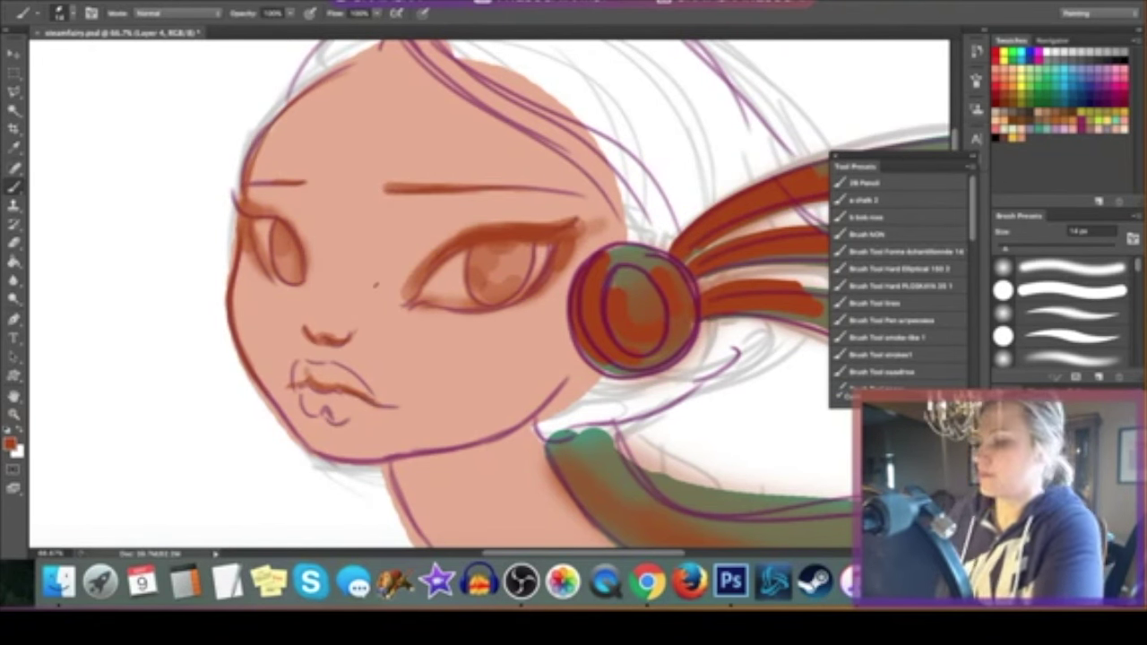
Step: Paint the lips pink and add a soft pink blush across the nose and face edges at reduced opacity
{"action": "mouse_move", "coordinate": [294, 367]}
{"action": "left_mouse_down"}
{"action": "mouse_move", "coordinate": [363, 388]}
{"action": "mouse_move", "coordinate": [367, 414]}
{"action": "left_mouse_up"}
{"action": "right_click", "coordinate": [500, 216]}
{"action": "key", "text": "Escape"}
{"action": "key", "text": "5"}
{"action": "left_click_drag", "start_coordinate": [298, 290], "coordinate": [384, 296]}
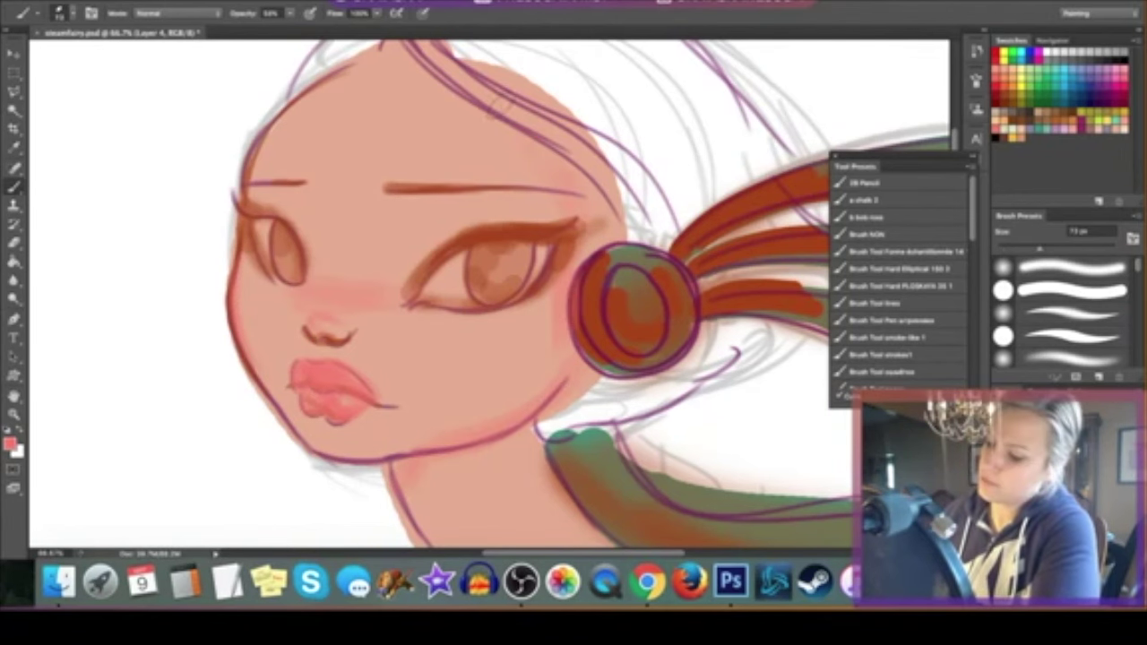
Step: Paint light peach highlights on the face, neck, shoulder and chest
{"action": "mouse_move", "coordinate": [278, 161]}
{"action": "left_mouse_down"}
{"action": "mouse_move", "coordinate": [325, 213]}
{"action": "mouse_move", "coordinate": [304, 296]}
{"action": "mouse_move", "coordinate": [413, 340]}
{"action": "mouse_move", "coordinate": [408, 121]}
{"action": "mouse_move", "coordinate": [430, 235]}
{"action": "mouse_move", "coordinate": [368, 208]}
{"action": "mouse_move", "coordinate": [414, 309]}
{"action": "left_mouse_up"}
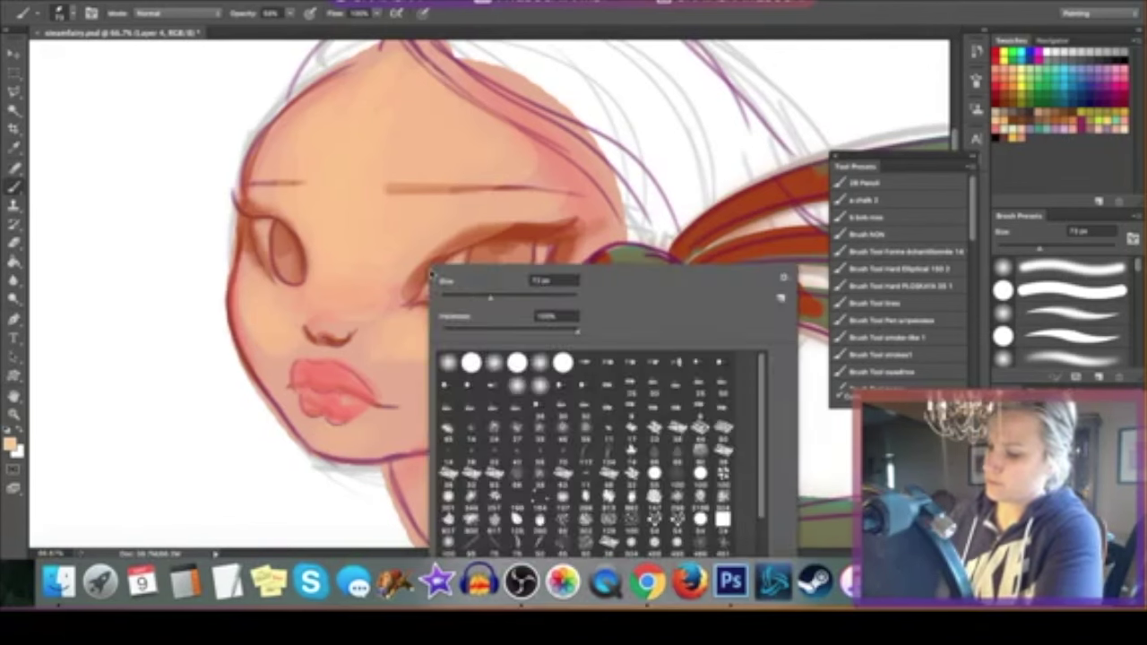
{"action": "key", "text": "super+minus"}
{"action": "left_click_drag", "start_coordinate": [459, 427], "coordinate": [378, 262]}
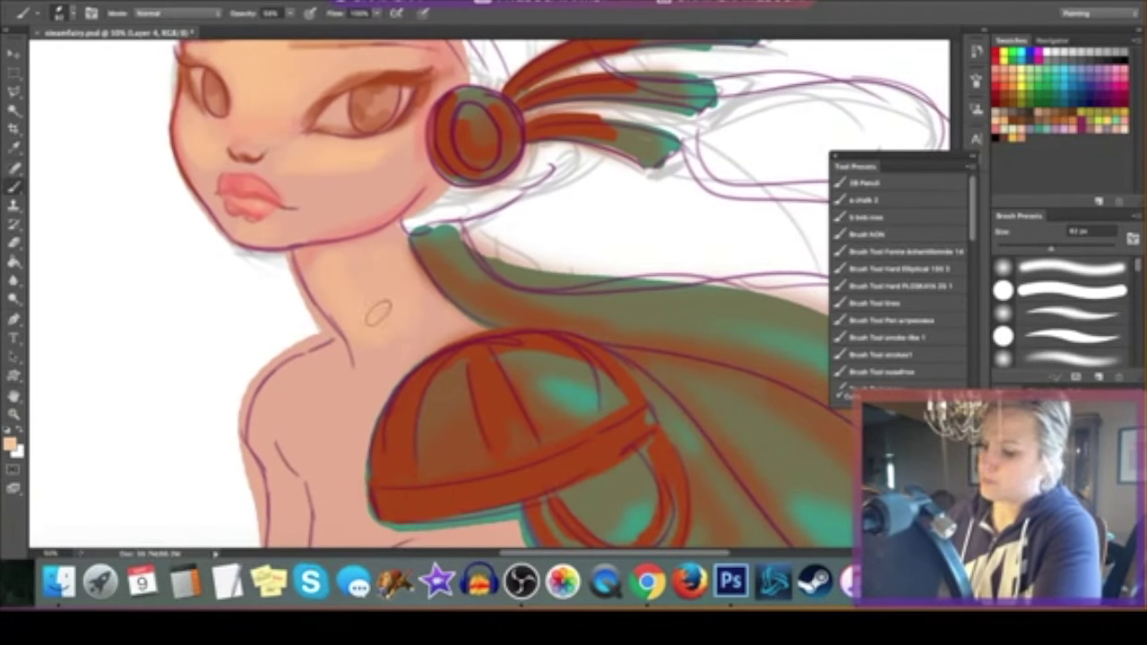
{"action": "key", "text": "bracketright"}
{"action": "key", "text": "bracketright"}
{"action": "key", "text": "bracketright"}
{"action": "key", "text": "h"}
{"action": "left_click_drag", "start_coordinate": [332, 474], "coordinate": [316, 335]}
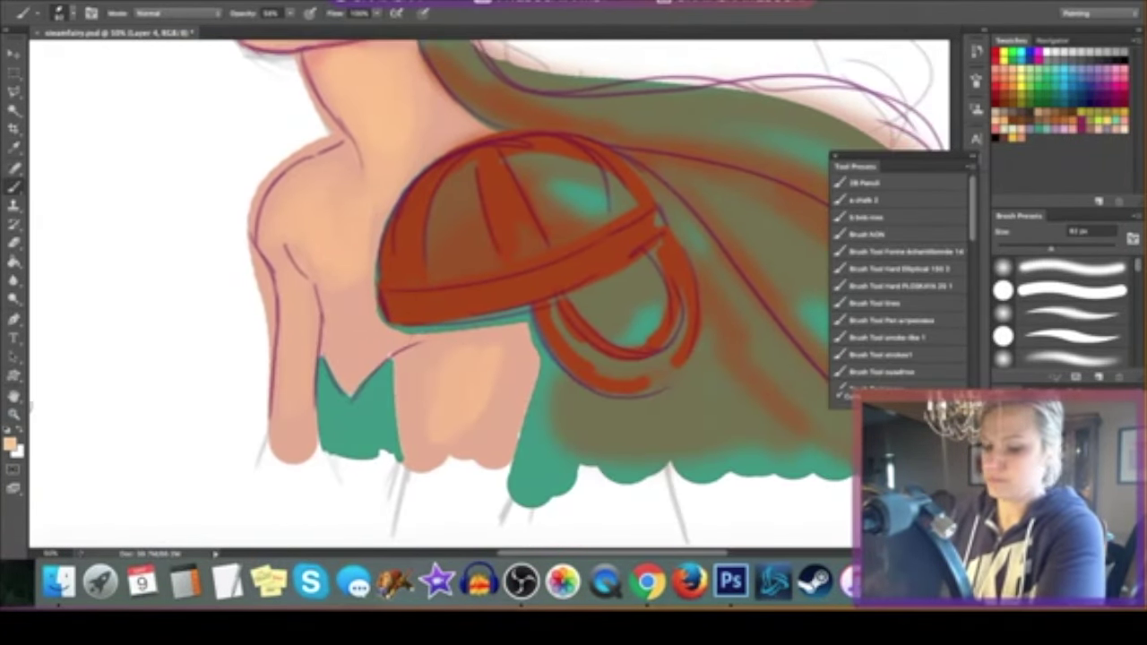
Step: Pick the Darker Cool Brown swatch and paint the hair over the crown down to the earpiece
{"action": "key", "text": "super+minus"}
{"action": "key", "text": "super+plus"}
{"action": "key", "text": "super+plus"}
{"action": "key", "text": "super+minus"}
{"action": "key", "text": "super+minus"}
{"action": "key", "text": "super+minus"}
{"action": "key", "text": "super+plus"}
{"action": "key", "text": "super+plus"}
{"action": "key", "text": "b"}
{"action": "left_click", "coordinate": [1035, 110]}
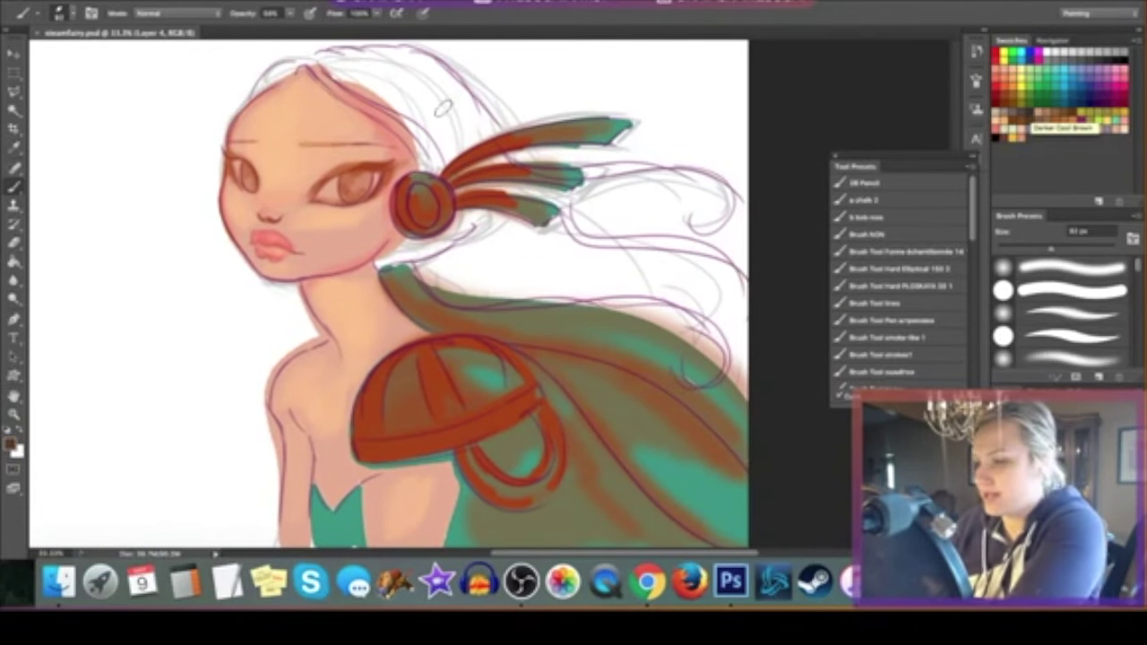
{"action": "left_click_drag", "start_coordinate": [323, 81], "coordinate": [448, 134]}
{"action": "left_click_drag", "start_coordinate": [340, 63], "coordinate": [502, 126]}
{"action": "left_click_drag", "start_coordinate": [385, 99], "coordinate": [430, 165]}
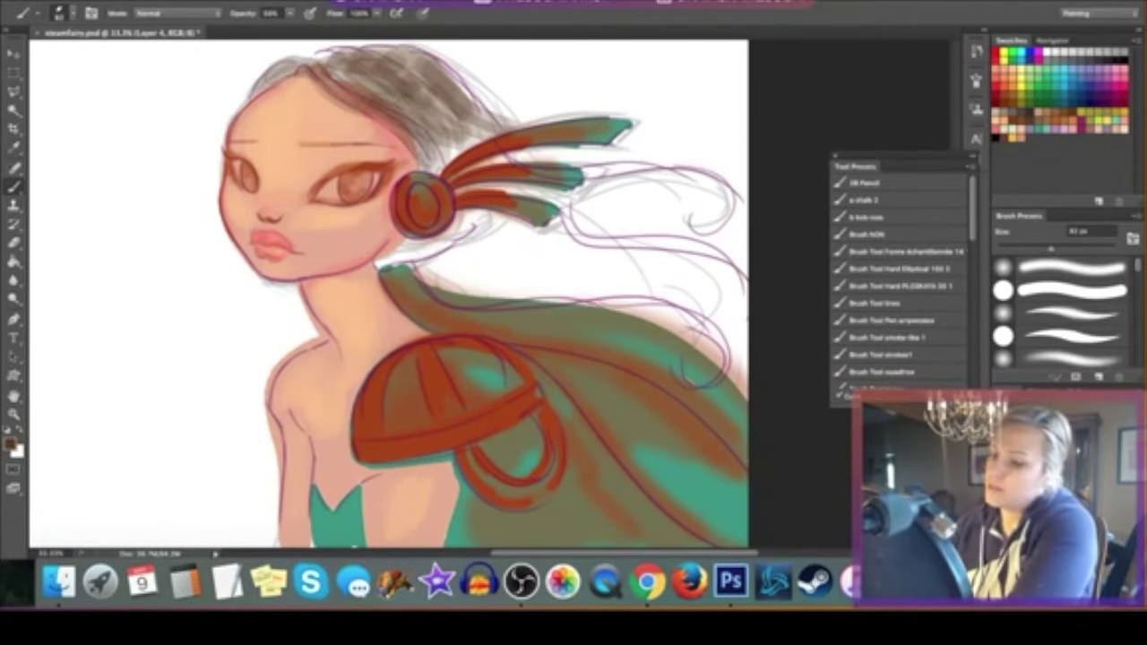
{"action": "left_click_drag", "start_coordinate": [332, 80], "coordinate": [448, 166]}
Step: Paint the long flowing hair strands behind the head and over the cape in brown, and save the document
{"action": "left_click_drag", "start_coordinate": [430, 233], "coordinate": [565, 300]}
{"action": "left_click_drag", "start_coordinate": [466, 224], "coordinate": [735, 340]}
{"action": "left_click_drag", "start_coordinate": [502, 206], "coordinate": [735, 323]}
{"action": "left_click_drag", "start_coordinate": [555, 162], "coordinate": [735, 233]}
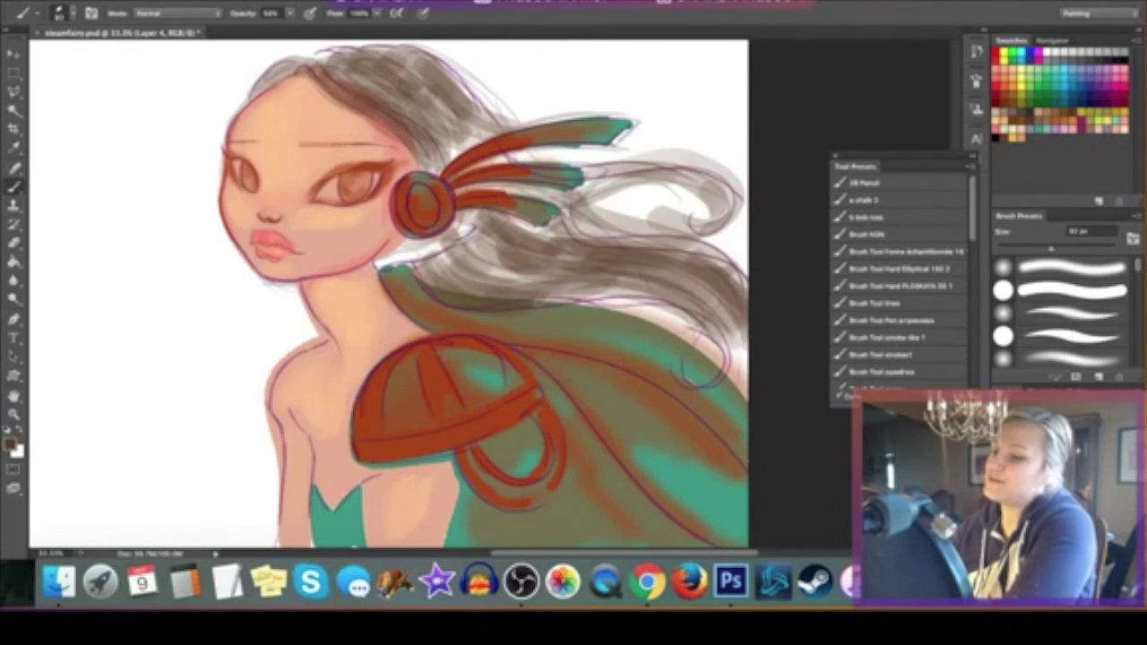
{"action": "left_click_drag", "start_coordinate": [448, 268], "coordinate": [699, 377]}
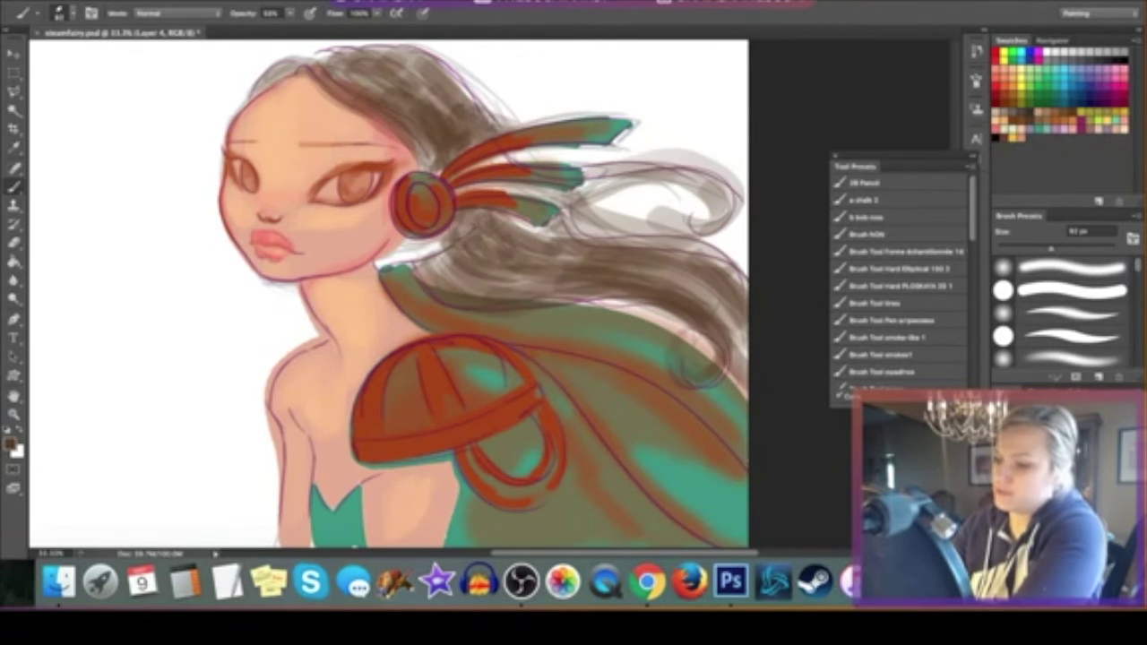
{"action": "left_click", "coordinate": [118, 1]}
{"action": "key", "text": "Escape"}
Step: Line the upper lids and lashes of both eyes in dark brown with a small brush
{"action": "scroll", "coordinate": [348, 332], "scroll_direction": "up", "scroll_amount": 3}
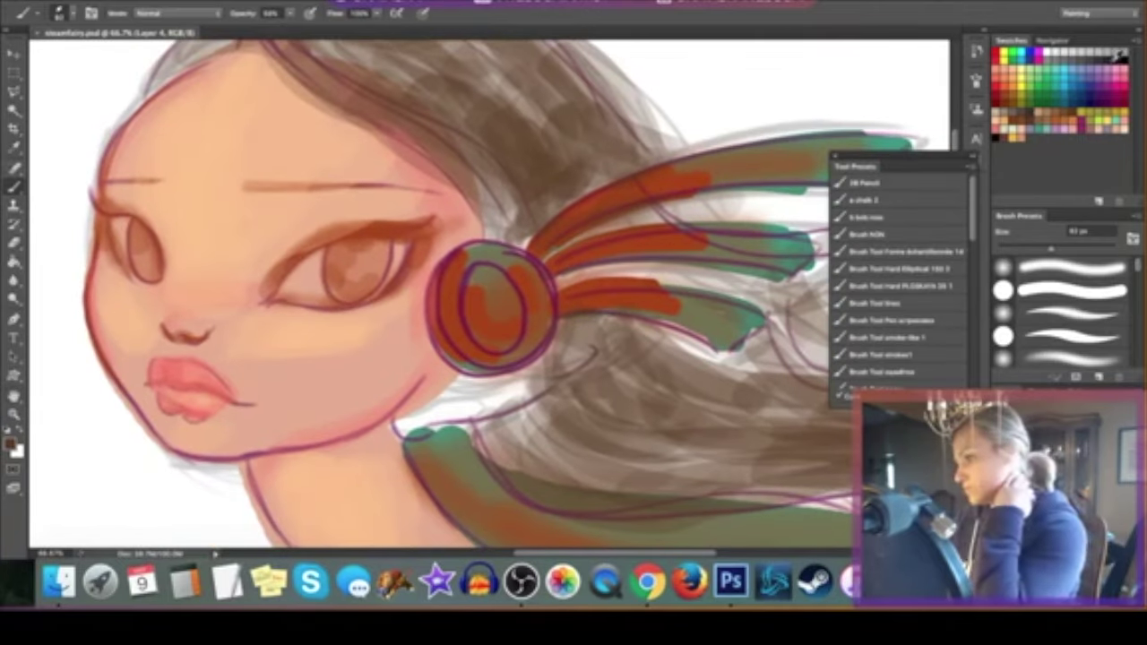
{"action": "left_click_drag", "start_coordinate": [305, 246], "coordinate": [430, 225]}
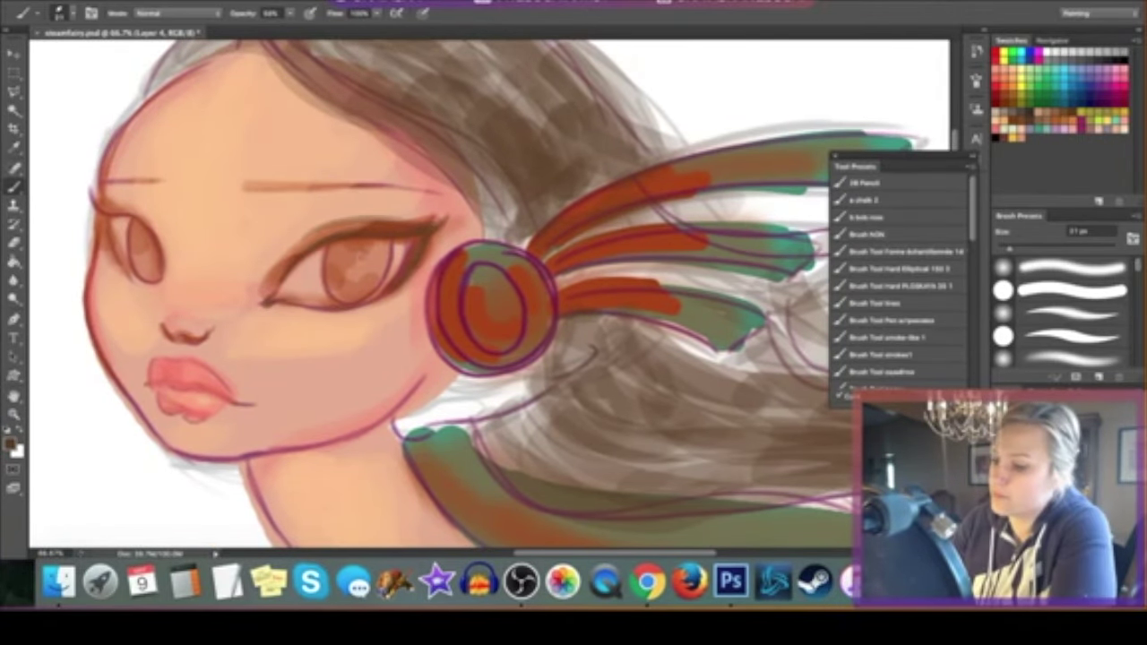
{"action": "left_click_drag", "start_coordinate": [91, 195], "coordinate": [134, 269]}
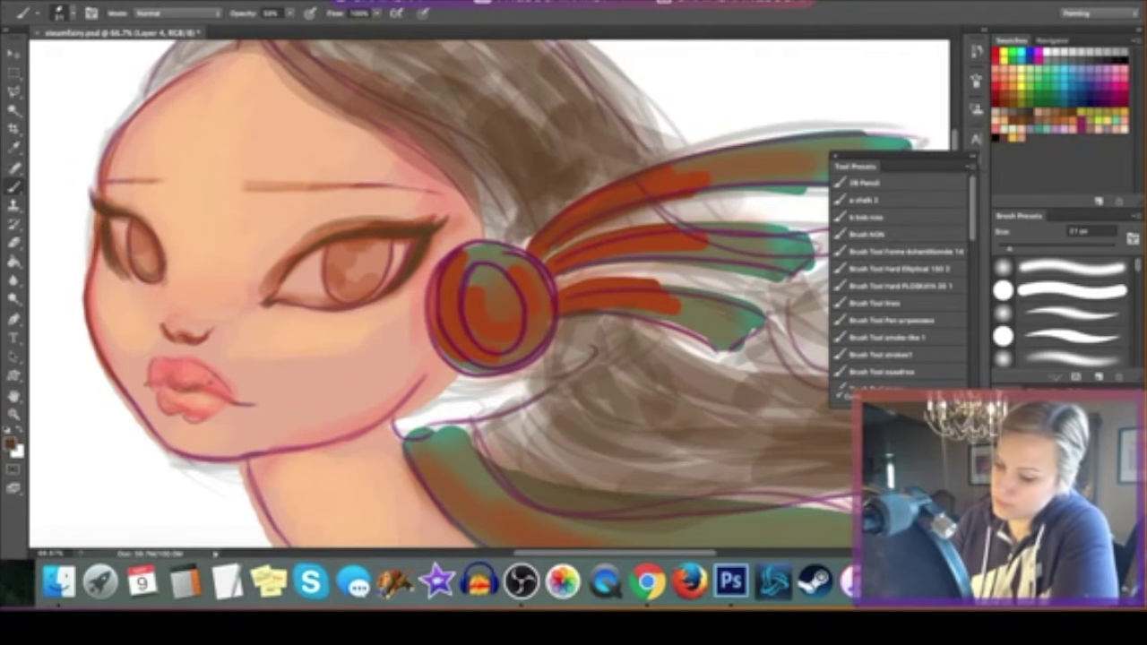
Step: Try deepening the lips in red and blending peach skin tones across the cheeks with a textured brush
{"action": "left_click", "coordinate": [190, 187], "text": "alt"}
{"action": "right_click", "coordinate": [417, 221]}
{"action": "left_click", "coordinate": [501, 385]}
{"action": "key", "text": "Return"}
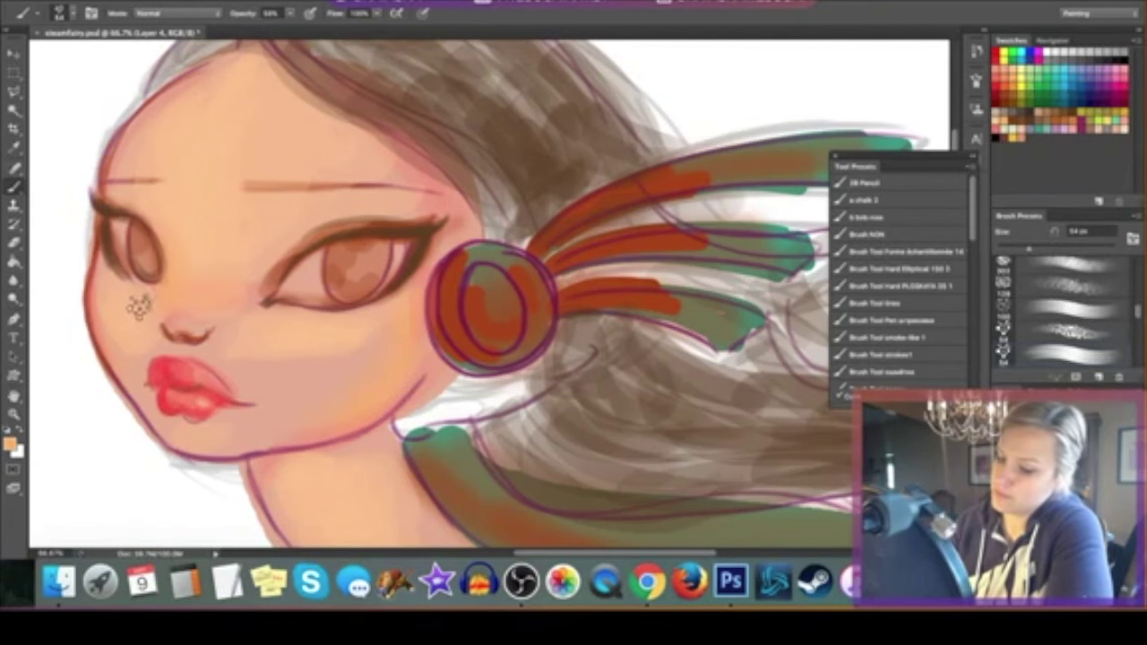
{"action": "right_click", "coordinate": [168, 223]}
{"action": "key", "text": "Return"}
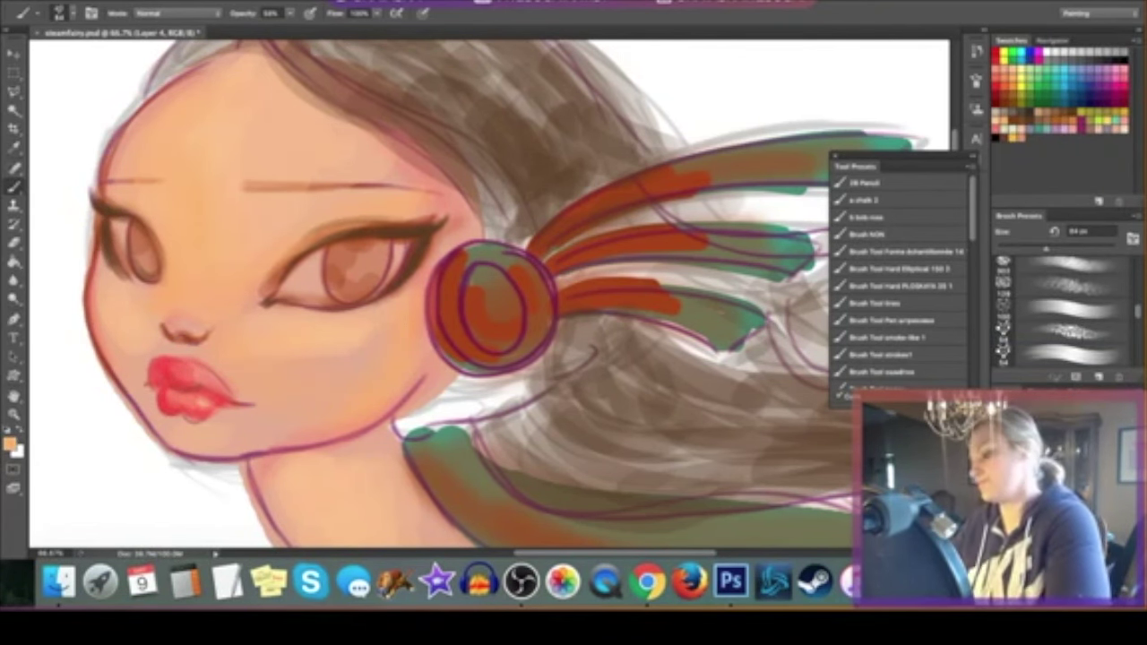
Step: Erase the painted lips, eyebrow colour and peach highlights from the face down to the flat skin colour
{"action": "key", "text": "e"}
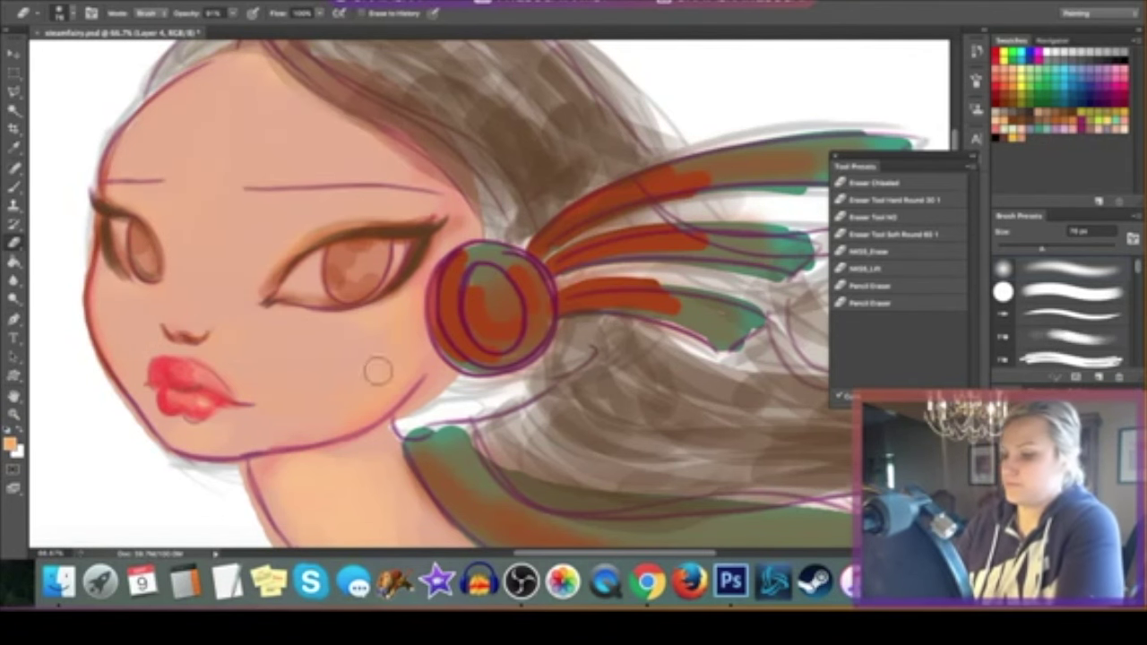
{"action": "left_click_drag", "start_coordinate": [166, 368], "coordinate": [206, 413]}
{"action": "right_click", "coordinate": [355, 234]}
{"action": "key", "text": "Return"}
Step: Paint the whites of both eyes in light grey with a soft round brush
{"action": "key", "text": "b"}
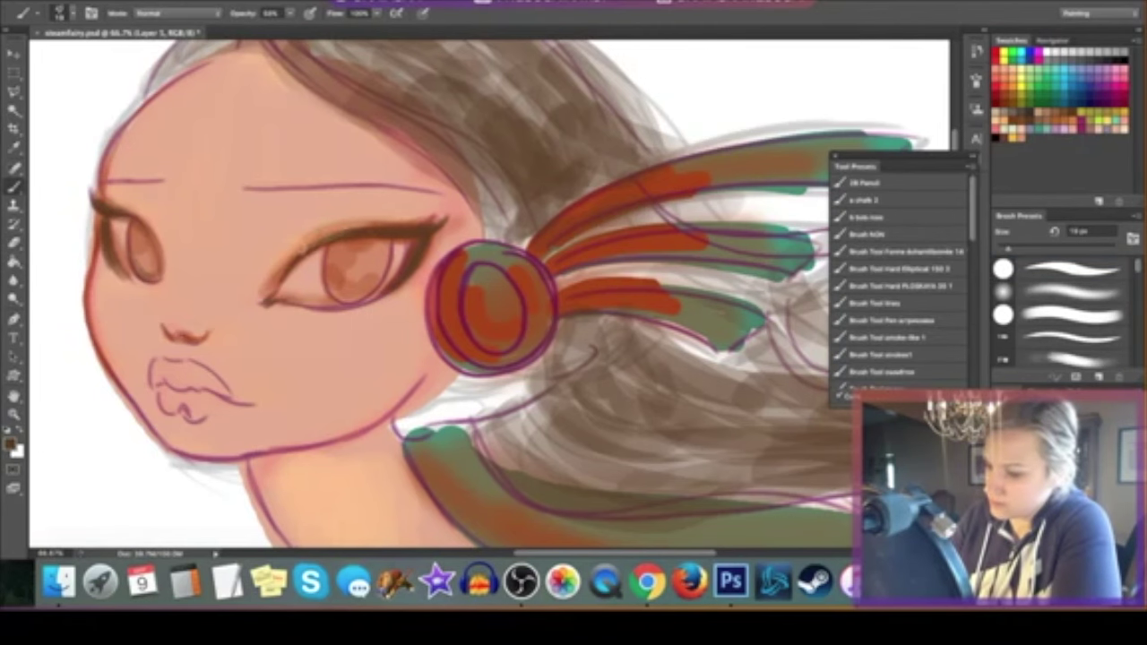
{"action": "right_click", "coordinate": [366, 244]}
{"action": "key", "text": "Return"}
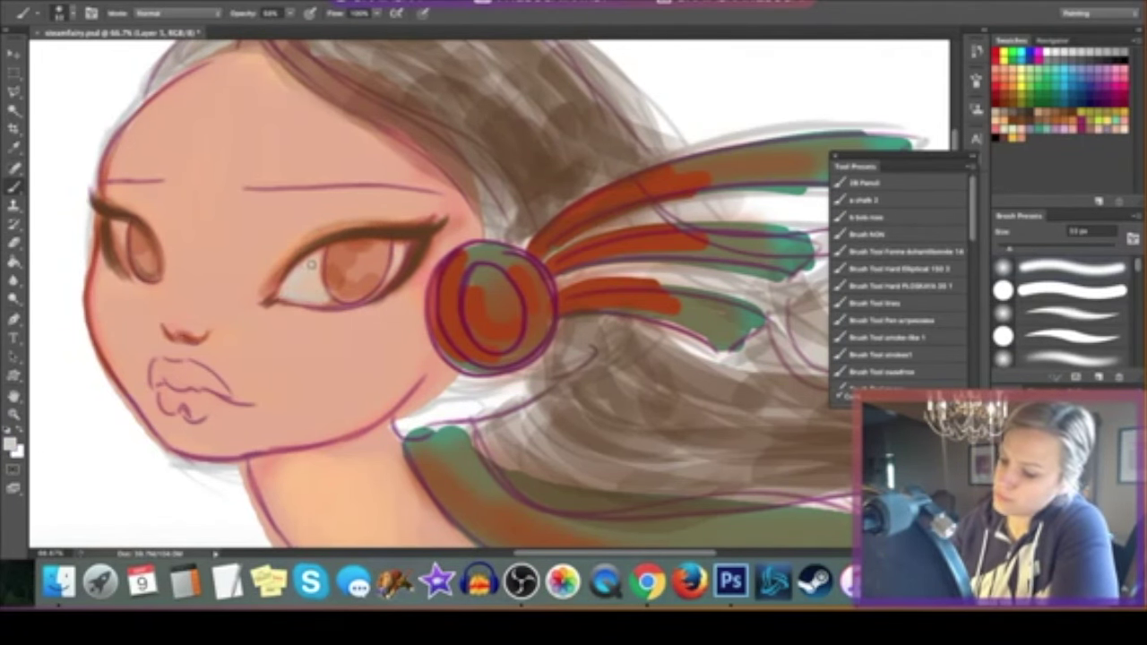
{"action": "right_click", "coordinate": [380, 246]}
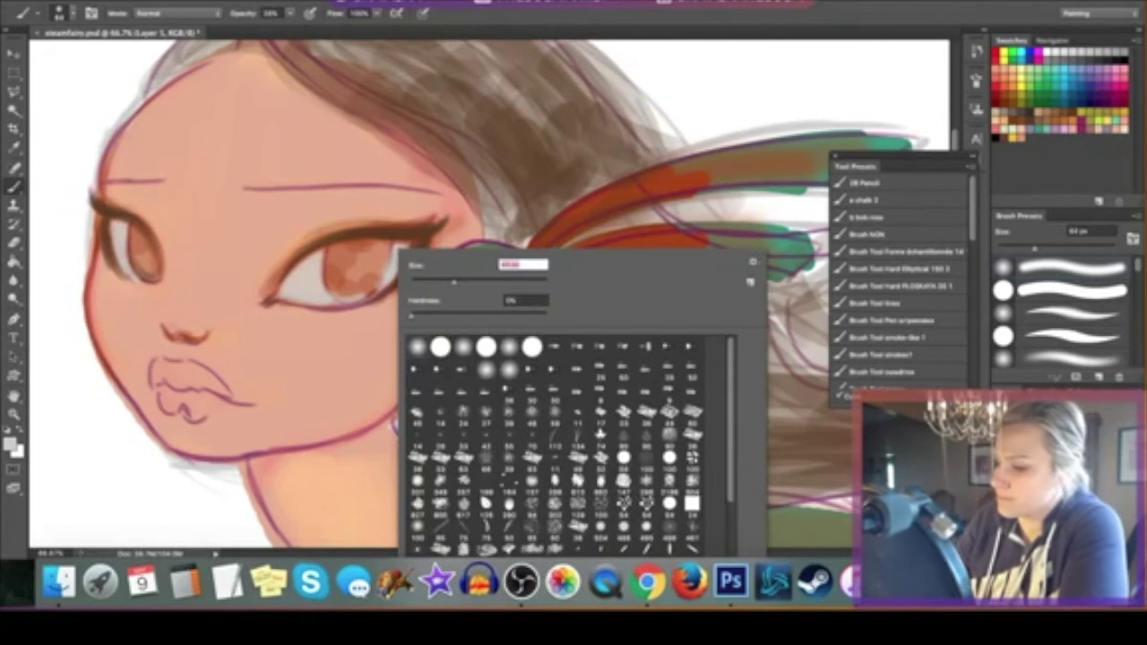
{"action": "key", "text": "Return"}
Step: Darken the lash lines and outer corners of both eyes in black with a small soft brush
{"action": "key", "text": "d"}
{"action": "right_click", "coordinate": [418, 220]}
{"action": "key", "text": "Return"}
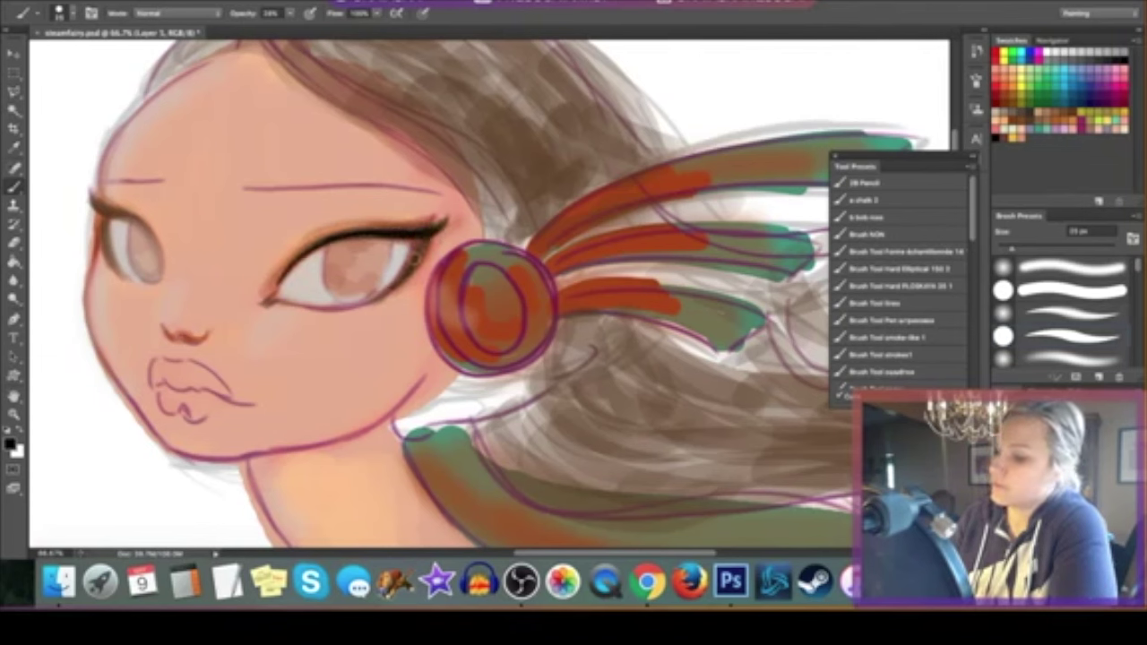
{"action": "key", "text": "ctrl+z"}
{"action": "left_click_drag", "start_coordinate": [385, 291], "coordinate": [324, 271]}
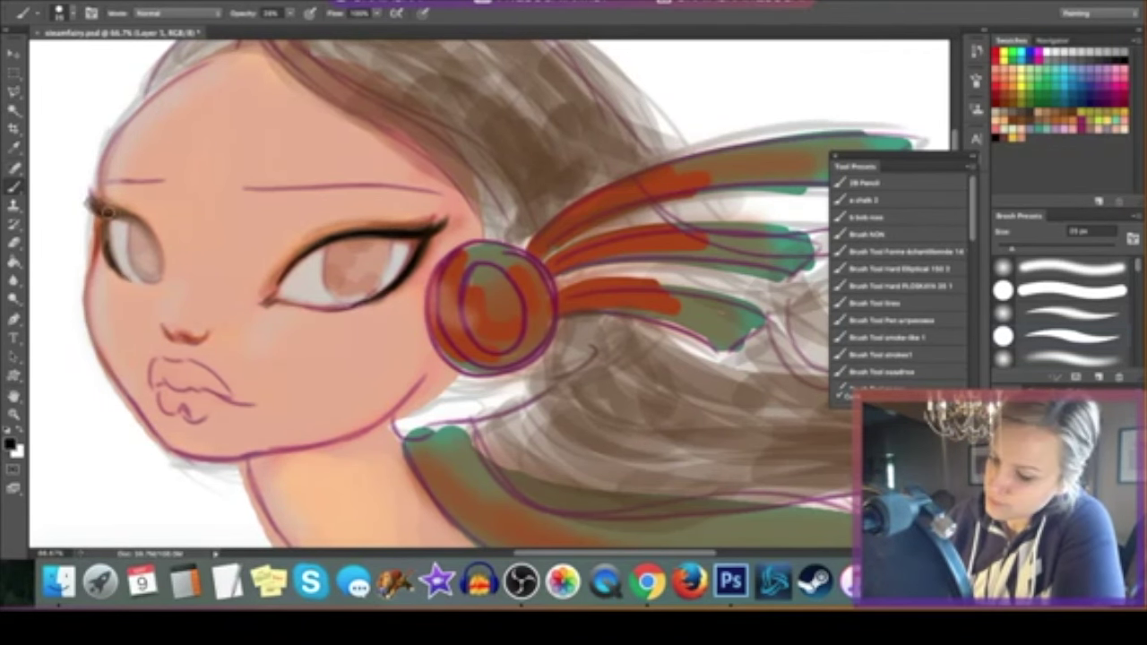
Step: Glaze light orange along the face contour, eyelids, nose, lips and ear disc, and spread it over the forehead and cheeks
{"action": "key", "text": "4"}
{"action": "key", "text": "4"}
{"action": "left_click_drag", "start_coordinate": [93, 264], "coordinate": [104, 351]}
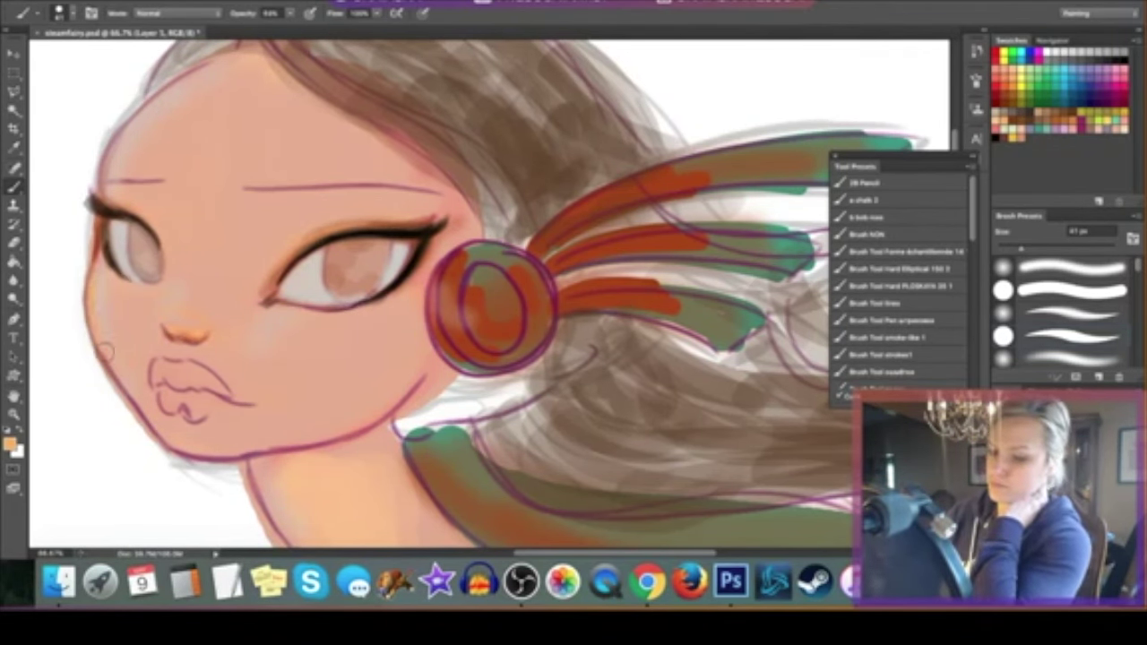
{"action": "left_click_drag", "start_coordinate": [161, 387], "coordinate": [180, 405]}
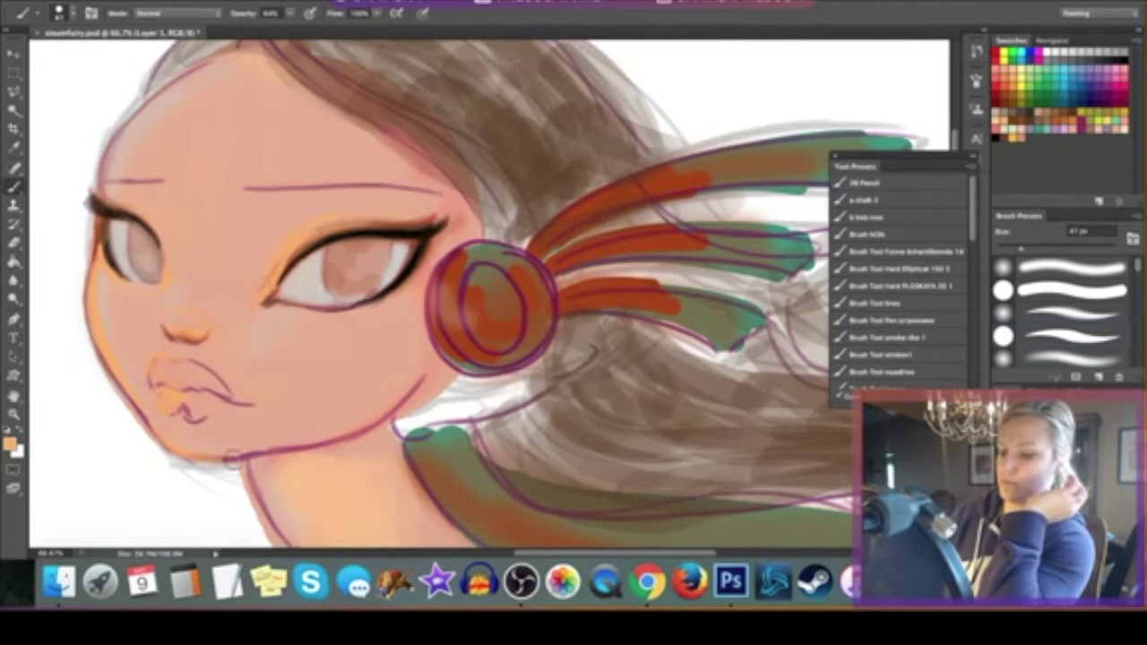
{"action": "left_click_drag", "start_coordinate": [447, 269], "coordinate": [452, 345]}
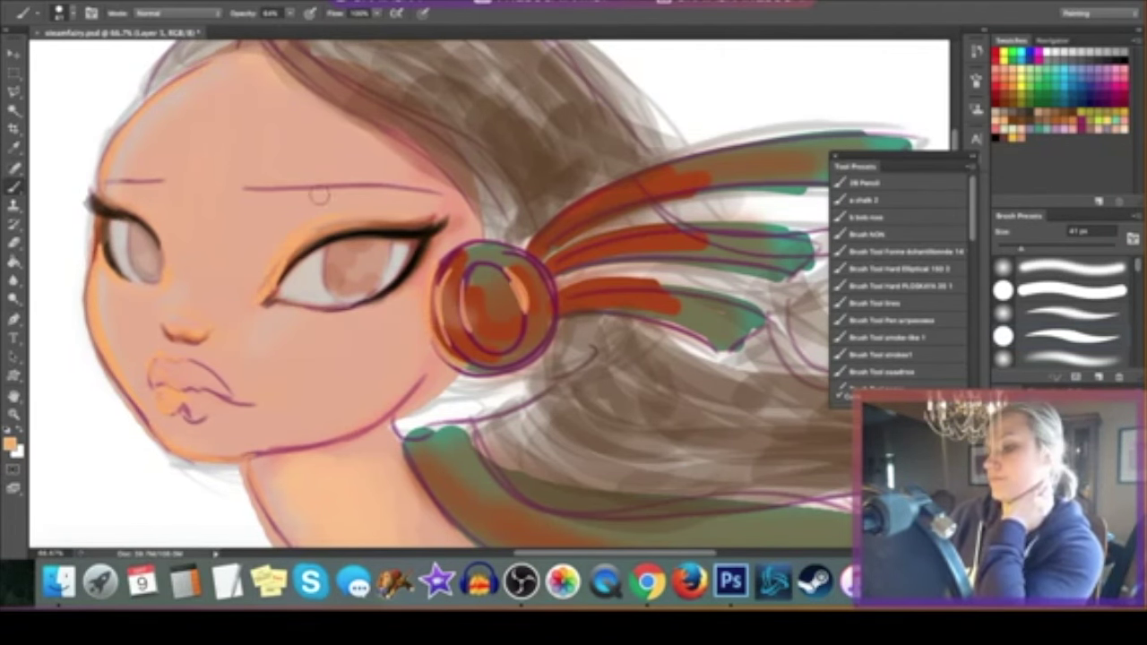
{"action": "right_click", "coordinate": [351, 179]}
{"action": "key", "text": "3"}
{"action": "key", "text": "4"}
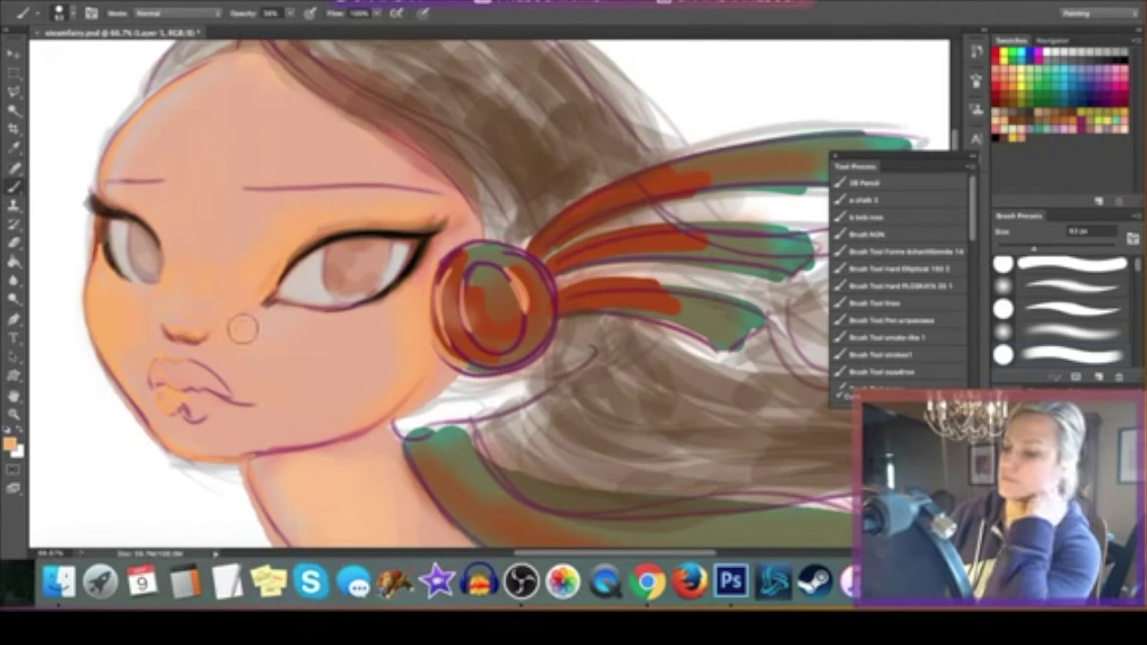
Step: Choose a paler peach and paint it over the forehead, nose bridge and cheek
{"action": "left_click", "coordinate": [10, 442]}
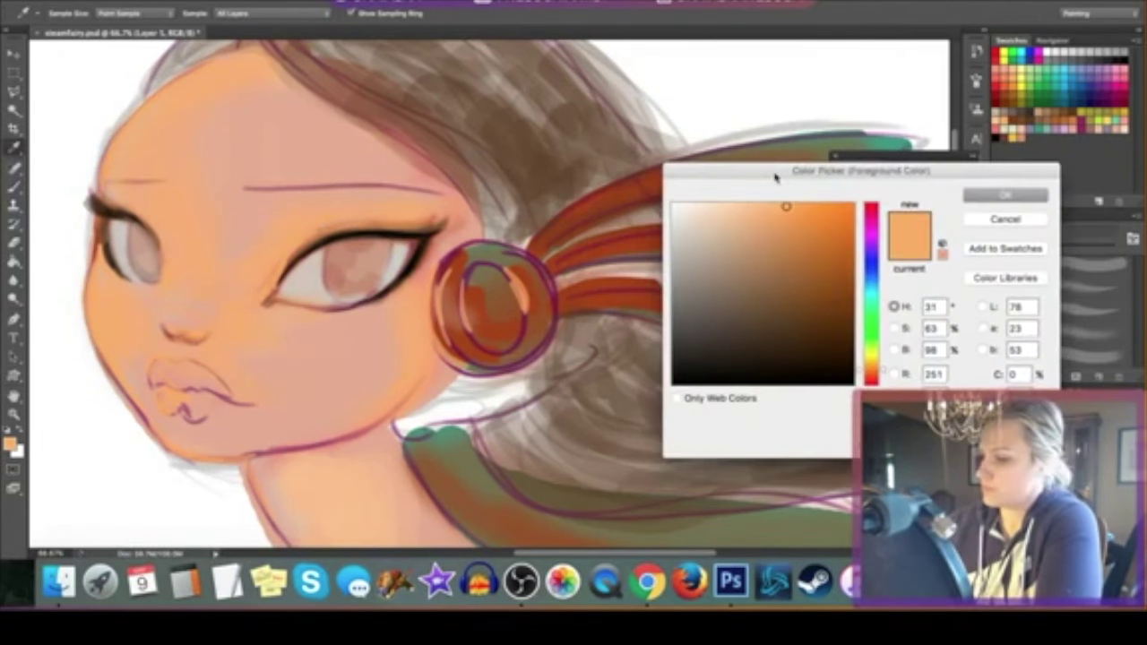
{"action": "left_click", "coordinate": [731, 206]}
{"action": "key", "text": "Return"}
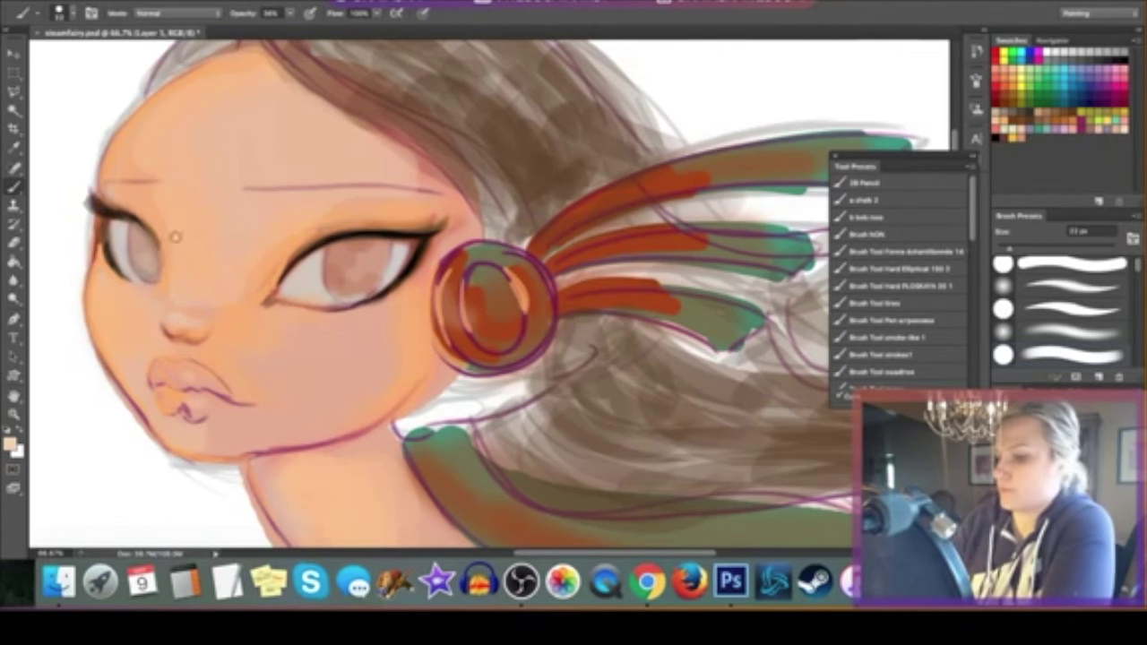
{"action": "mouse_move", "coordinate": [315, 341]}
{"action": "left_mouse_down"}
{"action": "mouse_move", "coordinate": [302, 358]}
{"action": "mouse_move", "coordinate": [282, 253]}
{"action": "left_mouse_up"}
Step: Sample a darker pinkish skin tone and fill the pointed ear and the lips with it
{"action": "left_click", "coordinate": [414, 435], "text": "alt"}
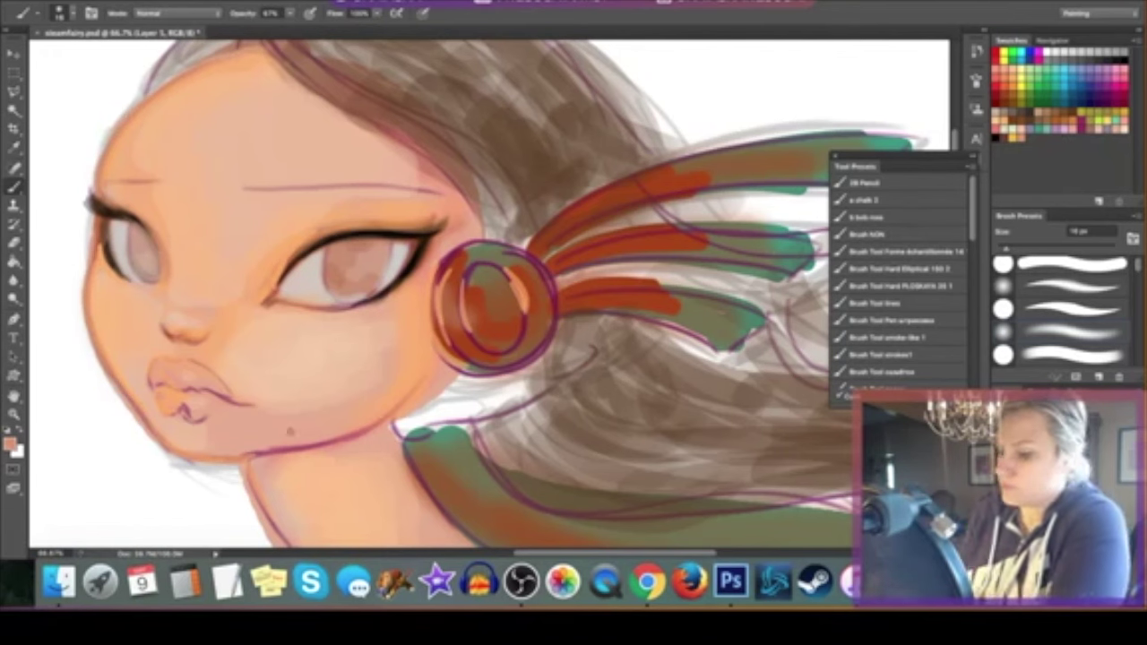
{"action": "left_click_drag", "start_coordinate": [407, 414], "coordinate": [587, 342]}
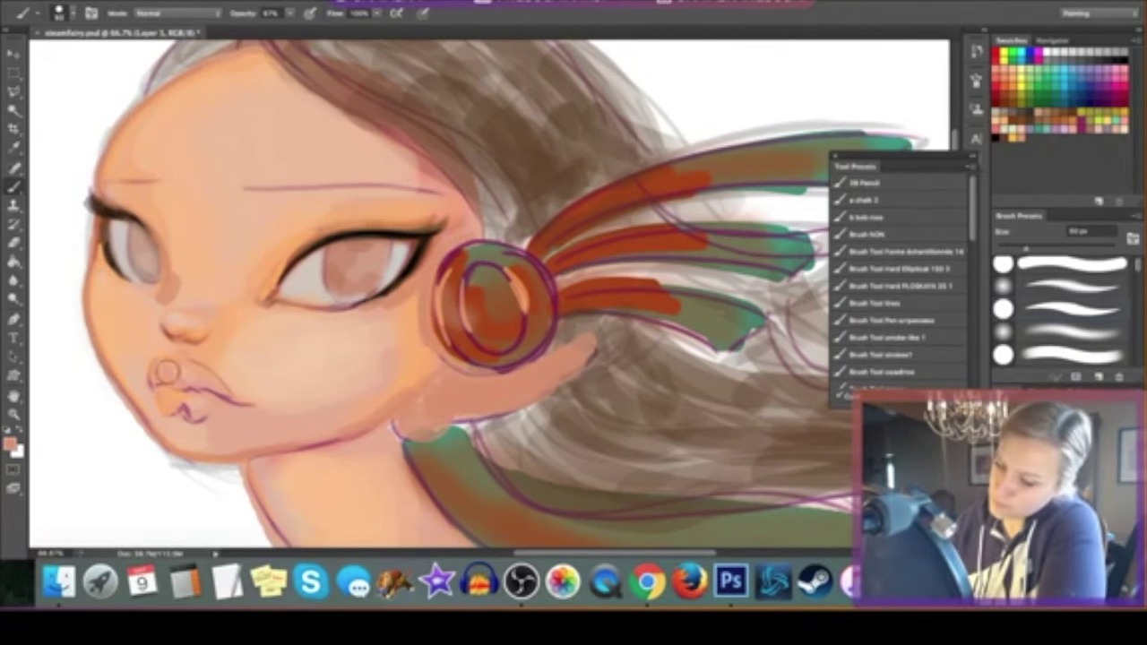
{"action": "mouse_move", "coordinate": [179, 371]}
{"action": "left_mouse_down"}
{"action": "mouse_move", "coordinate": [210, 405]}
{"action": "mouse_move", "coordinate": [242, 408]}
{"action": "left_mouse_up"}
Step: Paint the irises turquoise with pale yellow highlights, and add pale reflections to the round ear disc
{"action": "left_click", "coordinate": [1024, 125]}
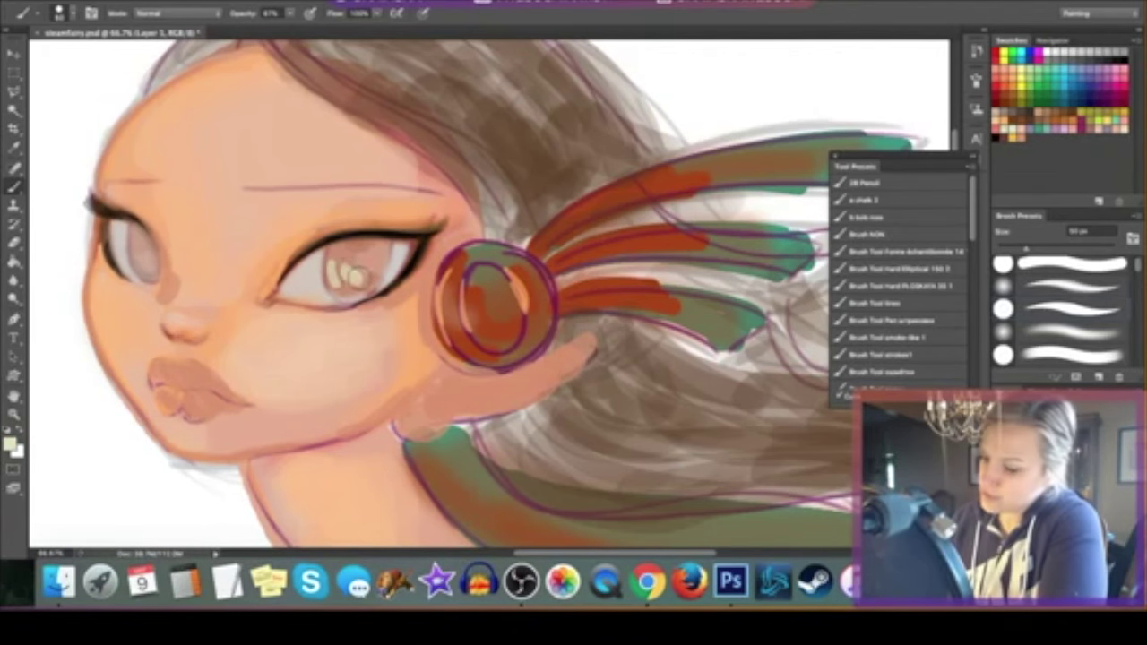
{"action": "left_click_drag", "start_coordinate": [337, 273], "coordinate": [376, 260]}
{"action": "left_click_drag", "start_coordinate": [538, 282], "coordinate": [516, 314]}
{"action": "mouse_move", "coordinate": [348, 262]}
{"action": "left_mouse_down"}
{"action": "mouse_move", "coordinate": [385, 274]}
{"action": "mouse_move", "coordinate": [361, 260]}
{"action": "left_mouse_up"}
{"action": "right_click", "coordinate": [407, 251]}
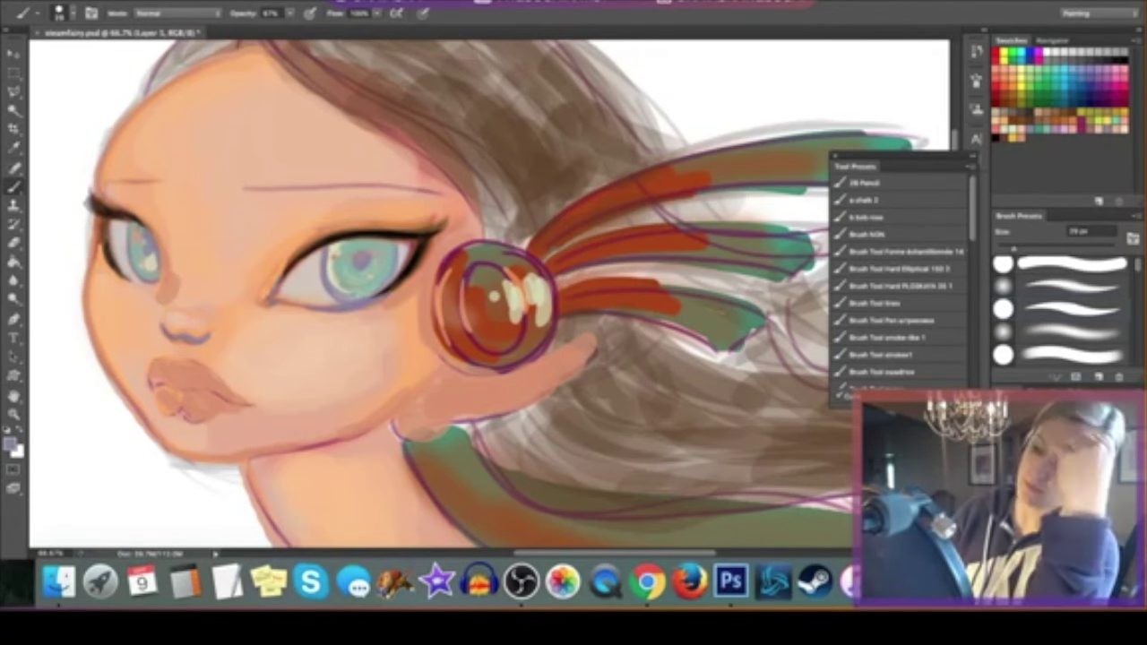
Step: Redraw the jaw, lip and eyebrow lines in muted violet and the eyelid and ear lines in brown
{"action": "left_click_drag", "start_coordinate": [277, 452], "coordinate": [418, 428]}
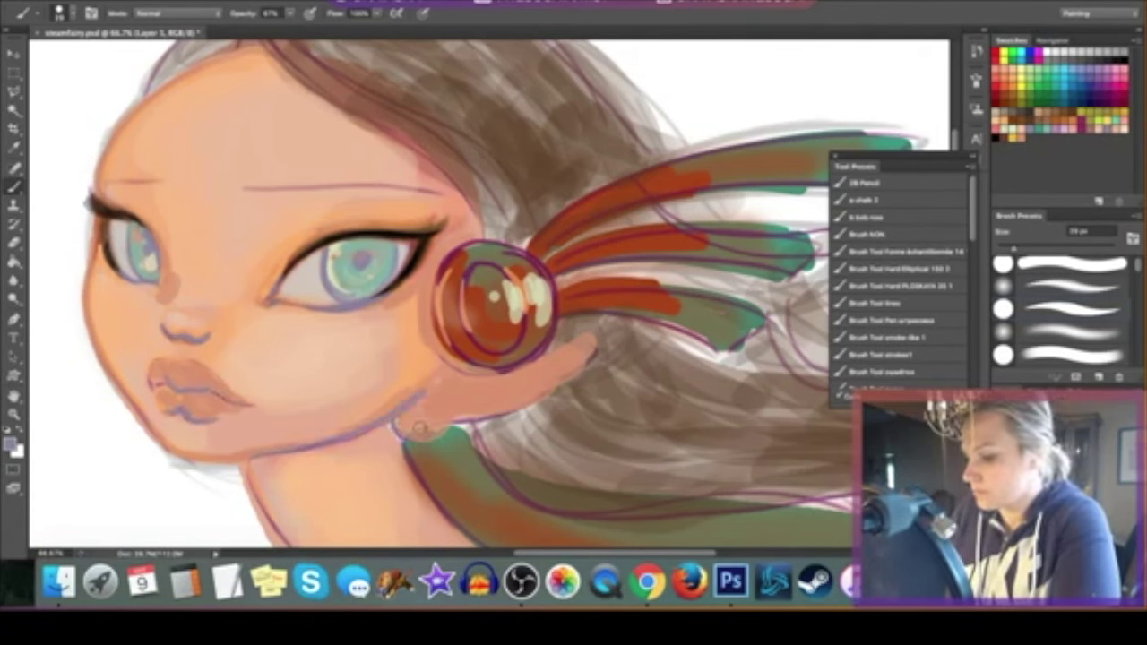
{"action": "left_click_drag", "start_coordinate": [103, 182], "coordinate": [158, 181]}
{"action": "left_click", "coordinate": [100, 2]}
{"action": "left_click", "coordinate": [128, 182]}
{"action": "key", "text": "ctrl+z"}
{"action": "key", "text": "ctrl+z"}
{"action": "left_click_drag", "start_coordinate": [276, 259], "coordinate": [443, 219]}
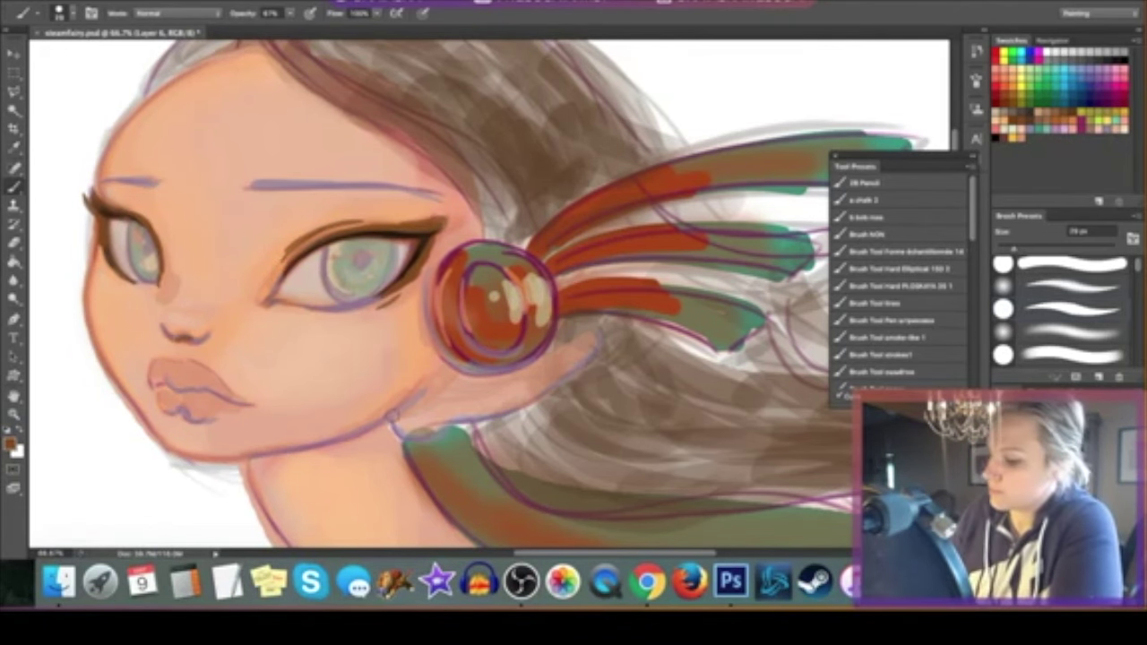
Step: Paint a pale yellow highlight down the bridge of the nose beside the far eye
{"action": "key", "text": "i"}
{"action": "key", "text": "ctrl+plus"}
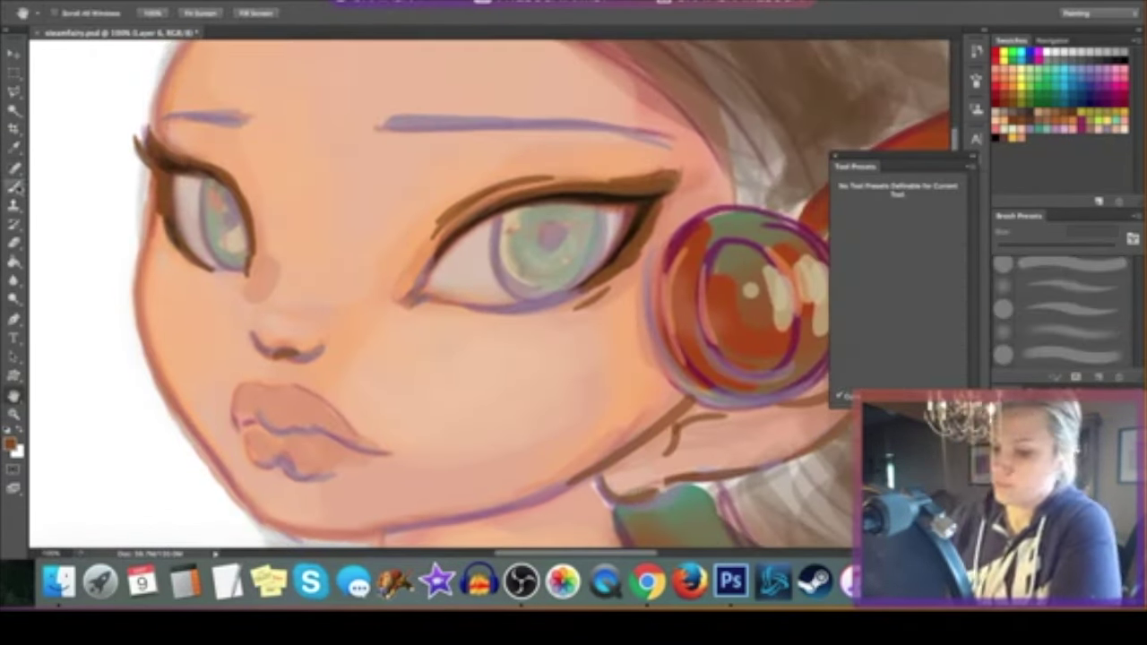
{"action": "left_click", "coordinate": [292, 209]}
{"action": "key", "text": "b"}
{"action": "right_click", "coordinate": [453, 260]}
{"action": "left_click_drag", "start_coordinate": [249, 161], "coordinate": [286, 296]}
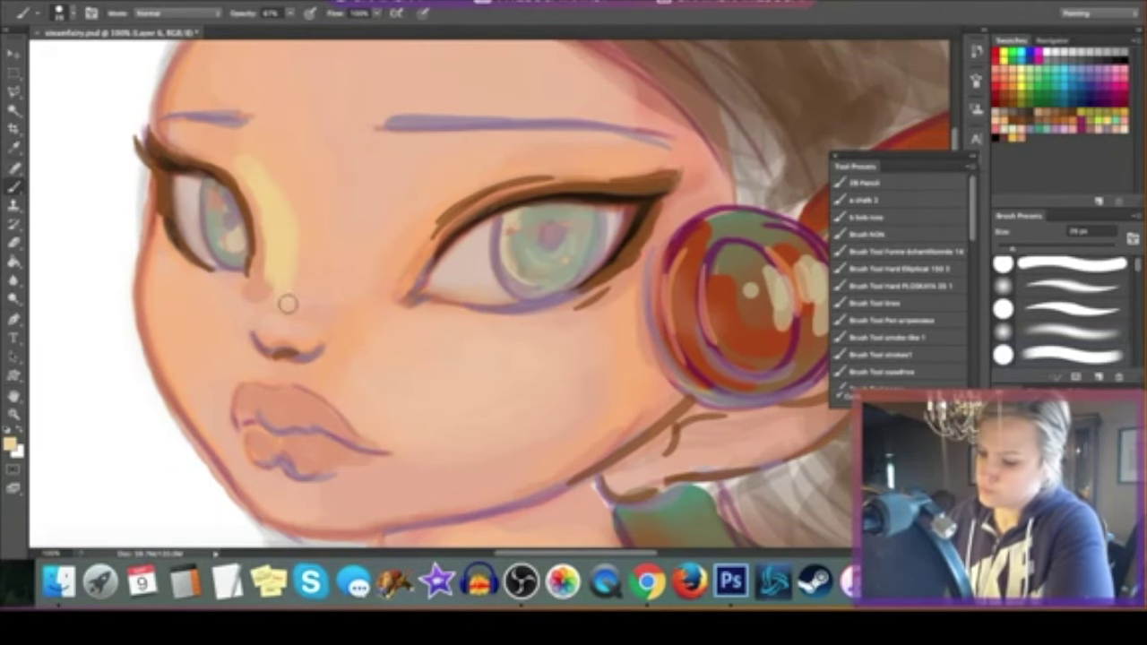
Step: Choose a light cream and paint broad highlights on the nose bridge, both cheeks and the forehead with a 67 px brush
{"action": "left_click", "coordinate": [11, 442]}
{"action": "key", "text": "Return"}
{"action": "key", "text": "bracketright"}
{"action": "key", "text": "bracketright"}
{"action": "key", "text": "bracketright"}
{"action": "key", "text": "bracketright"}
{"action": "key", "text": "bracketright"}
{"action": "key", "text": "bracketright"}
{"action": "left_click_drag", "start_coordinate": [281, 174], "coordinate": [305, 269]}
{"action": "left_click_drag", "start_coordinate": [179, 304], "coordinate": [215, 350]}
{"action": "left_click_drag", "start_coordinate": [461, 328], "coordinate": [403, 349]}
{"action": "scroll", "coordinate": [325, 69], "scroll_direction": "up", "scroll_amount": 3}
{"action": "left_click_drag", "start_coordinate": [326, 69], "coordinate": [463, 113]}
Step: Blend the cream highlights into the cheeks and jaw with the Smudge tool and a textured splatter brush
{"action": "right_click", "coordinate": [577, 327]}
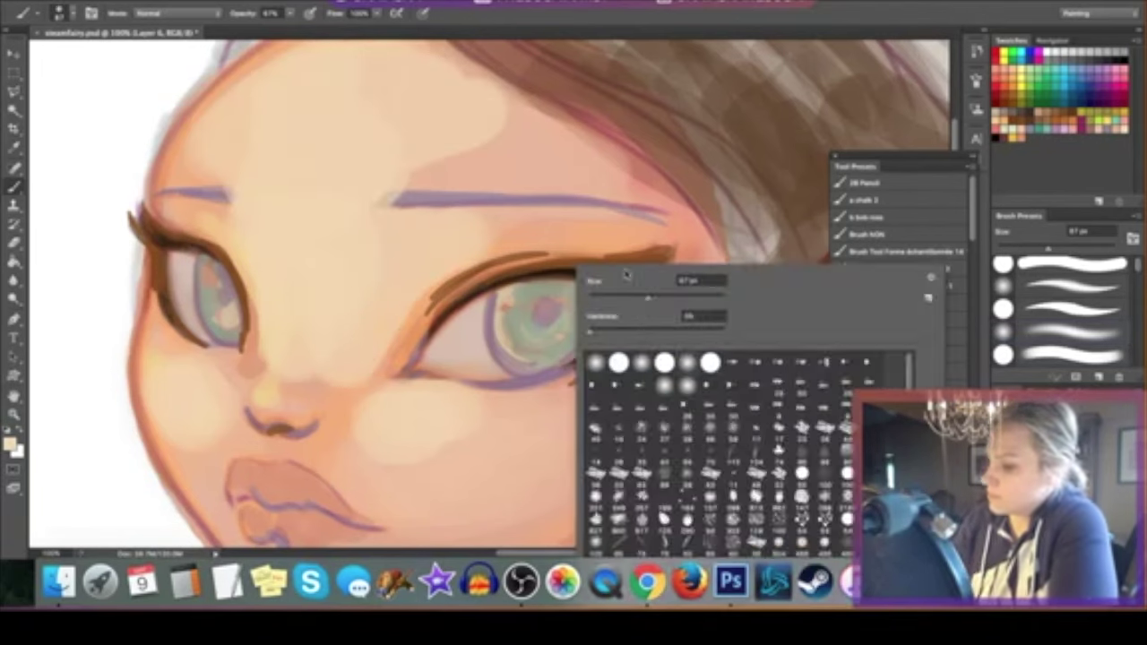
{"action": "key", "text": "Return"}
{"action": "key", "text": "r"}
{"action": "scroll", "coordinate": [60, 294], "scroll_direction": "down", "scroll_amount": 3}
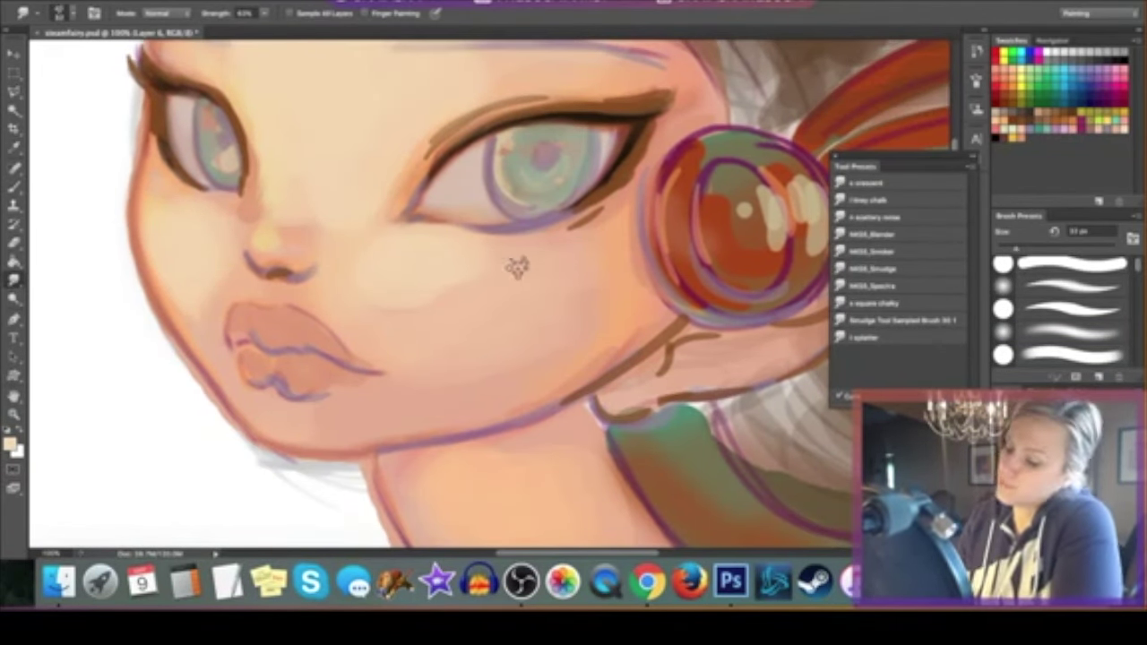
{"action": "key", "text": "b"}
{"action": "right_click", "coordinate": [489, 259]}
{"action": "key", "text": "Return"}
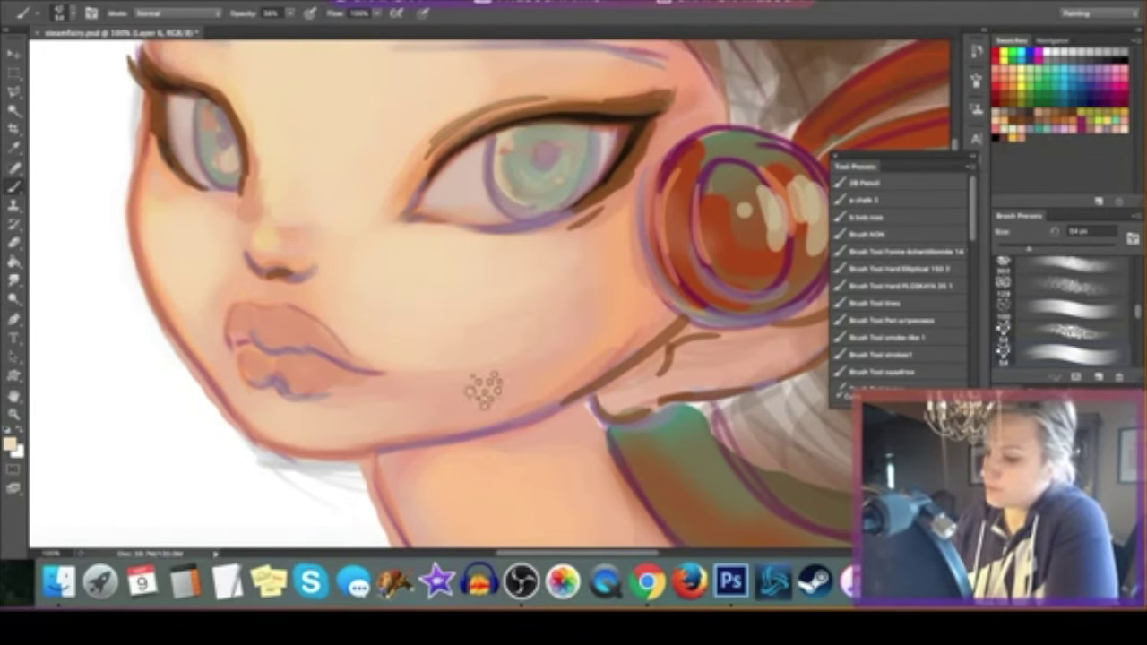
Step: Repaint the eyebrows and face outline in dark brown with a small brush
{"action": "key", "text": "ctrl+minus"}
{"action": "key", "text": "ctrl+minus"}
{"action": "left_click", "coordinate": [103, 0]}
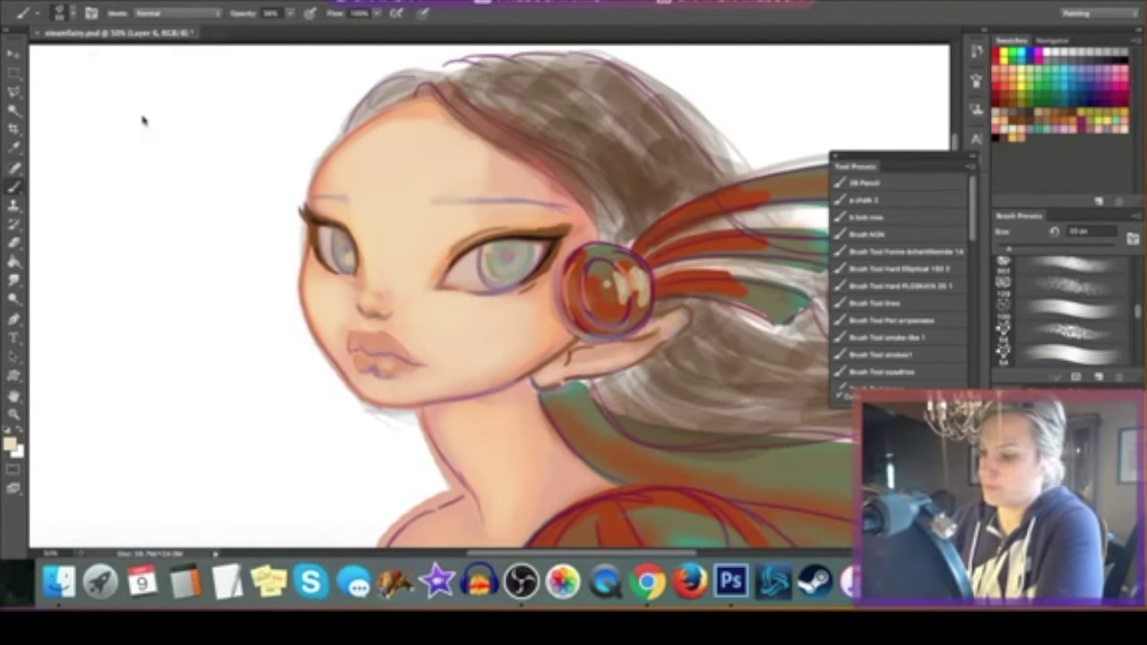
{"action": "key", "text": "Escape"}
{"action": "left_click", "coordinate": [587, 412], "text": "alt"}
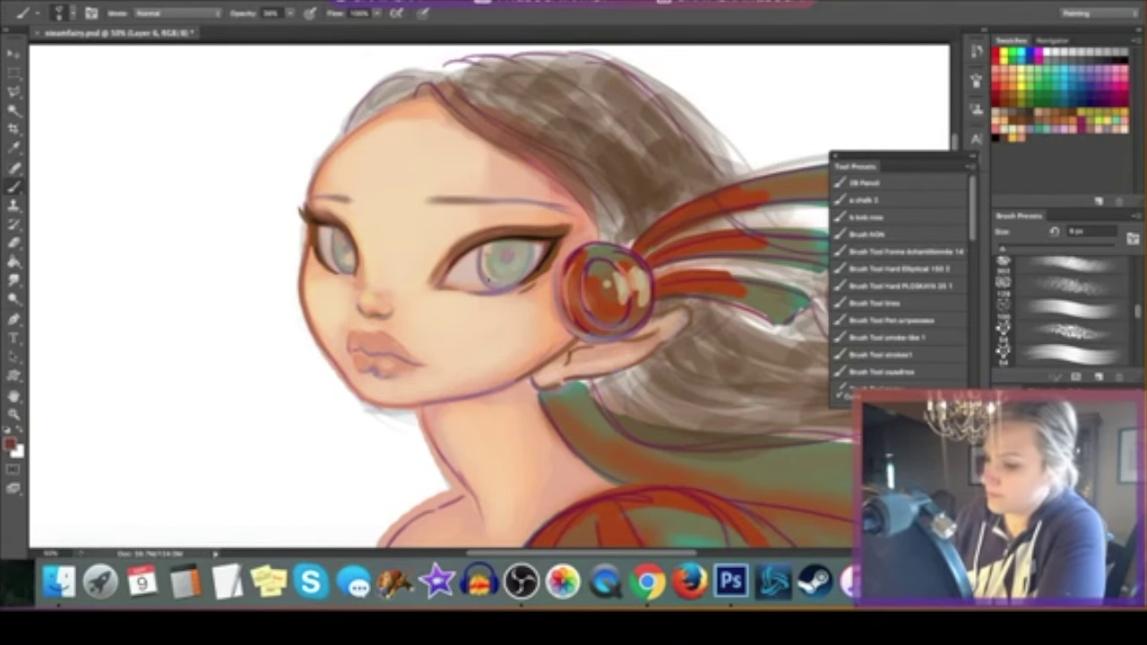
{"action": "left_click", "coordinate": [135, 0]}
{"action": "key", "text": "Escape"}
Step: Soften the nose and face edges with a light orange skin tone using a 54 px round brush
{"action": "key", "text": "z"}
{"action": "left_click", "coordinate": [550, 281]}
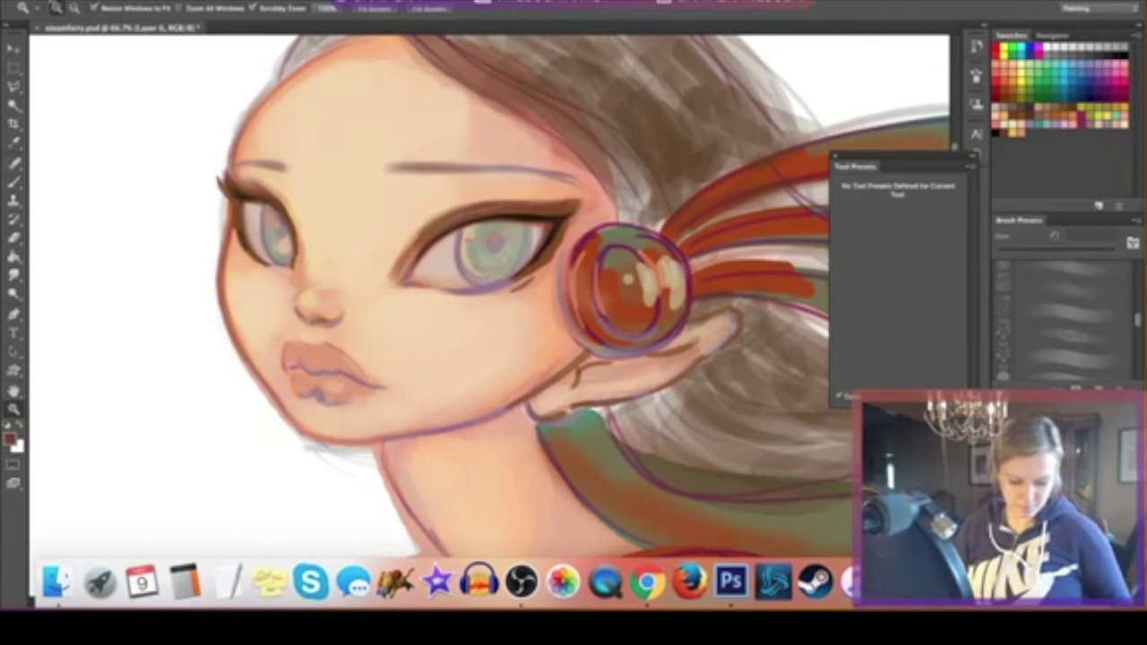
{"action": "key", "text": "b"}
{"action": "right_click", "coordinate": [486, 369]}
{"action": "left_click", "coordinate": [435, 311]}
{"action": "right_click", "coordinate": [402, 247]}
{"action": "key", "text": "Return"}
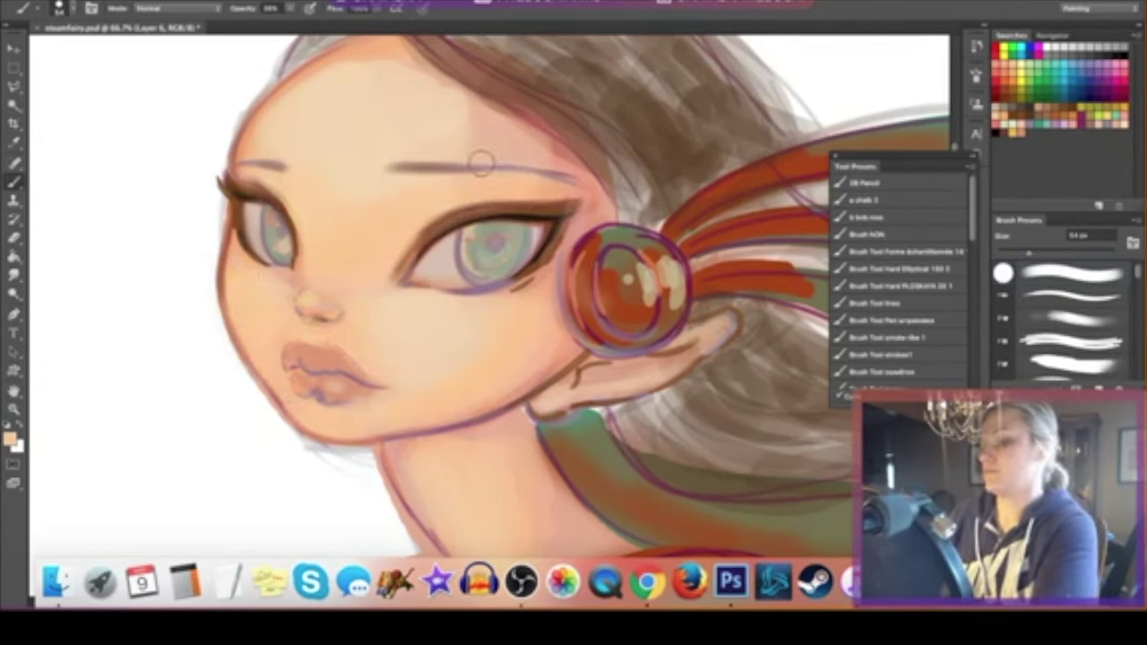
Step: Blend the light orange skin tone over the forehead, temple, cheek and ear with a 54 px splatter brush
{"action": "right_click", "coordinate": [605, 262]}
{"action": "key", "text": "Return"}
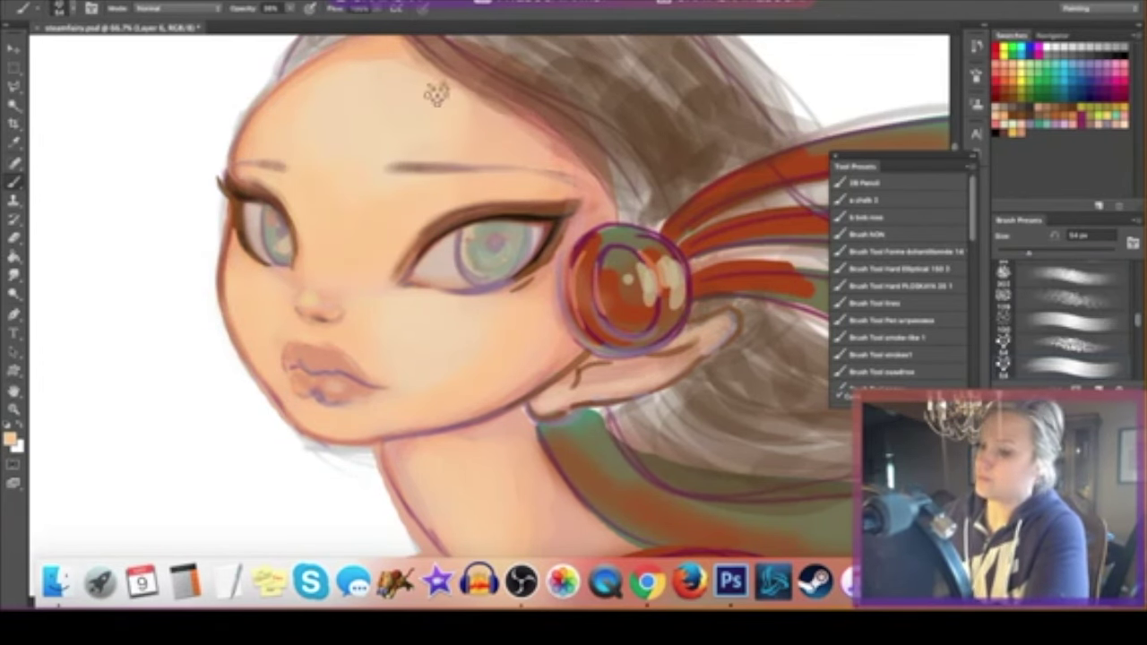
{"action": "right_click", "coordinate": [510, 313]}
{"action": "key", "text": "Return"}
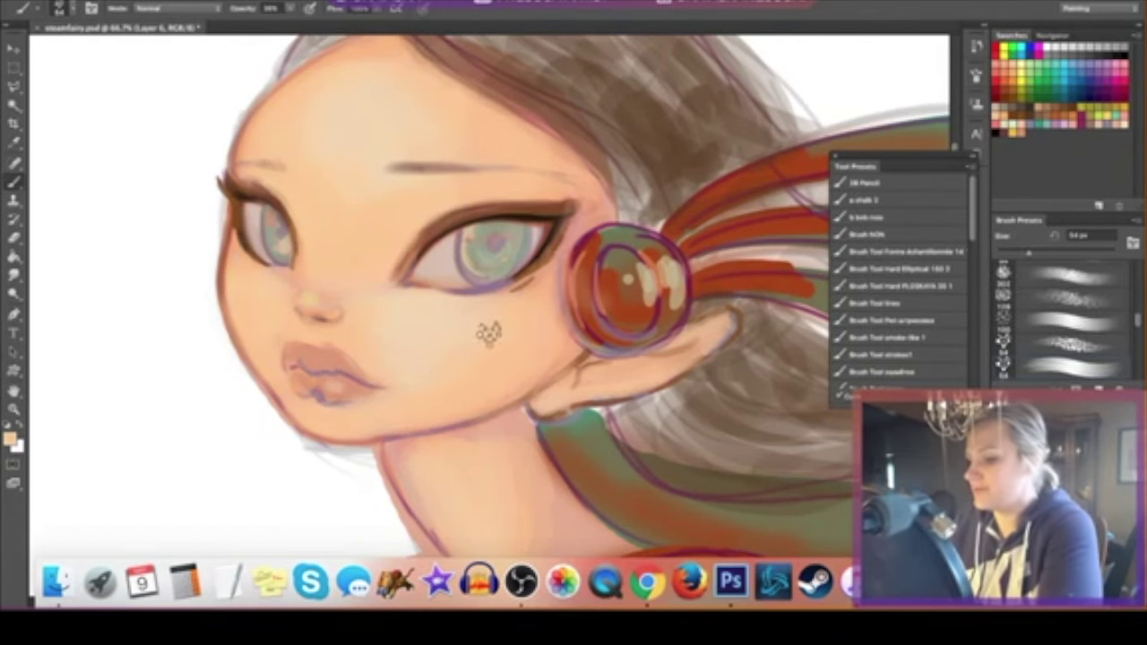
Step: Blend the light orange skin tone over the shoulder, chest and neck with the splatter brush
{"action": "scroll", "coordinate": [395, 343], "scroll_direction": "down", "scroll_amount": 10}
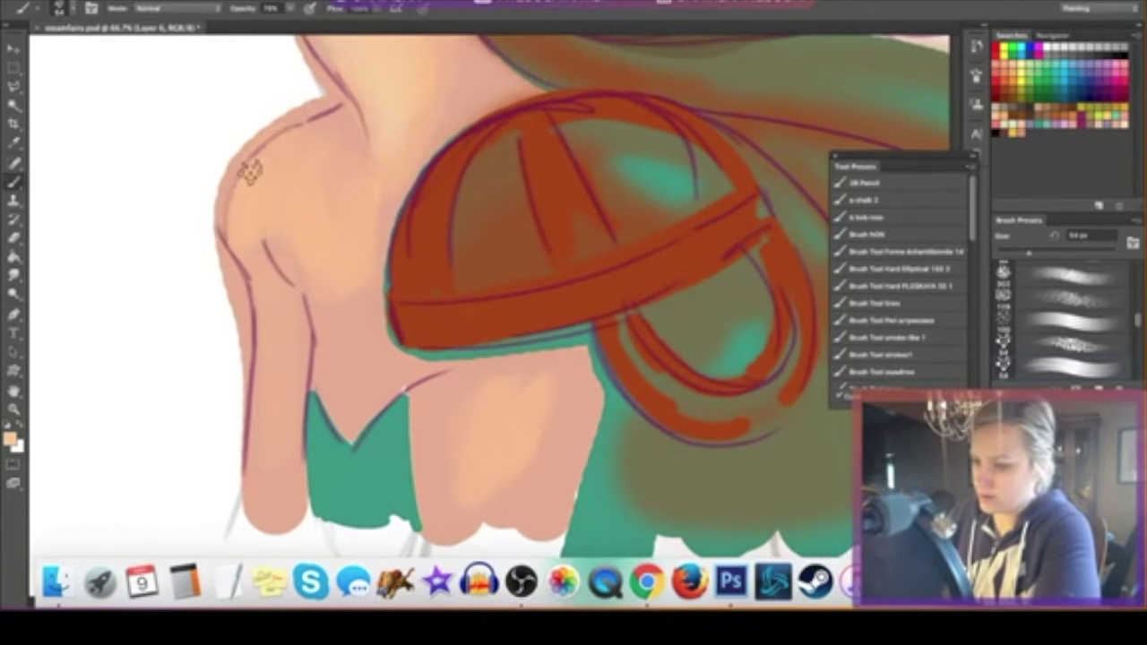
{"action": "scroll", "coordinate": [488, 367], "scroll_direction": "up", "scroll_amount": 5}
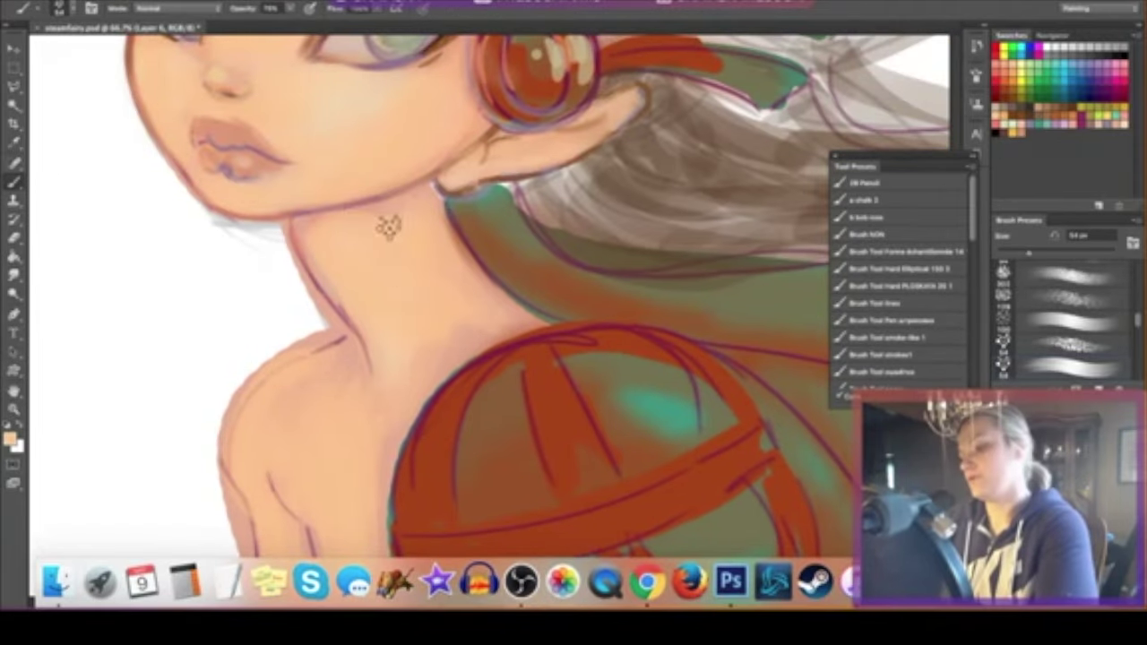
{"action": "scroll", "coordinate": [380, 170], "scroll_direction": "up", "scroll_amount": 5}
Step: Soften the face outline and dab pale peach highlights into both irises with a smaller splatter brush
{"action": "right_click", "coordinate": [206, 193]}
{"action": "key", "text": "Return"}
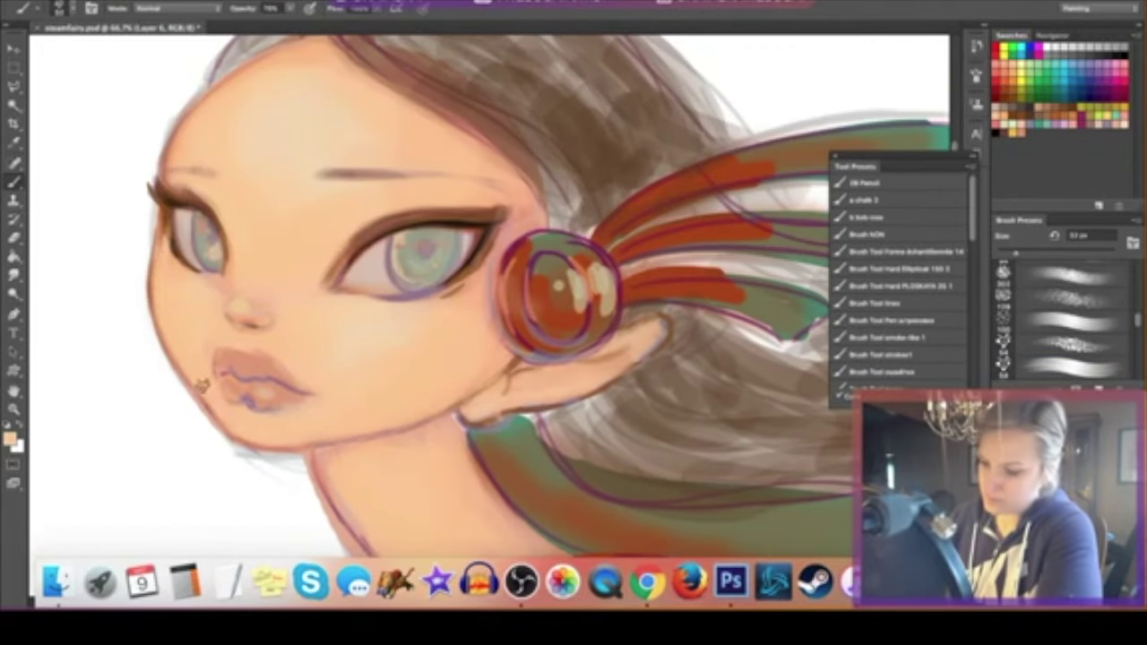
{"action": "left_click_drag", "start_coordinate": [410, 265], "coordinate": [432, 239]}
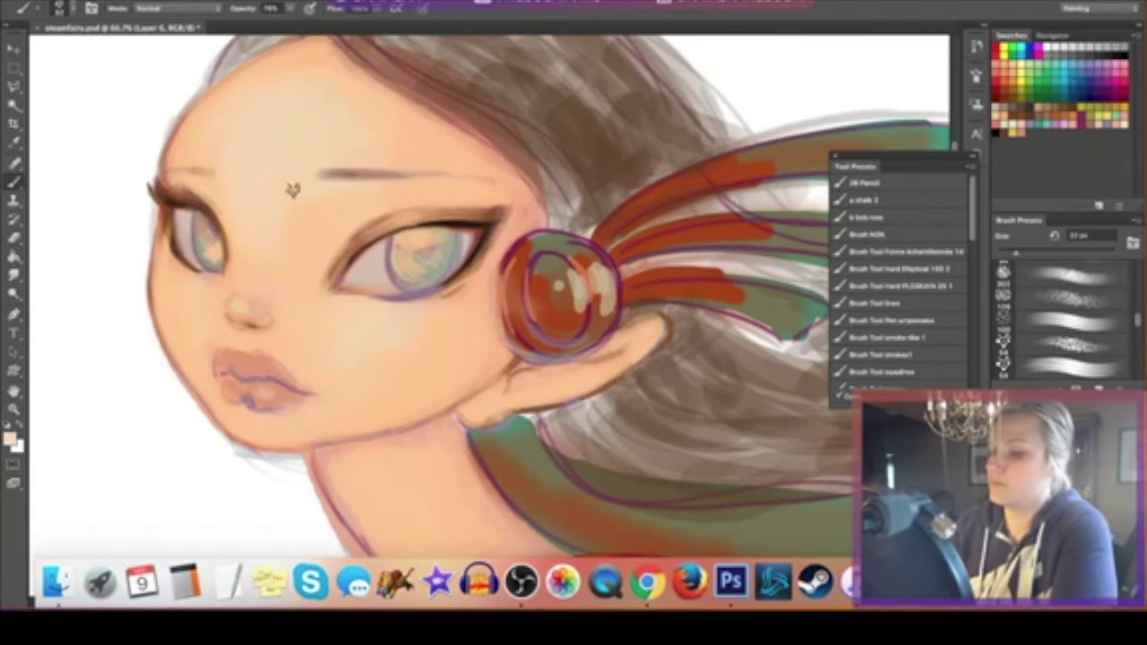
Step: Repaint the lips in coral red at the front and orange across the rest
{"action": "key", "text": "z"}
{"action": "left_click", "coordinate": [269, 310]}
{"action": "key", "text": "b"}
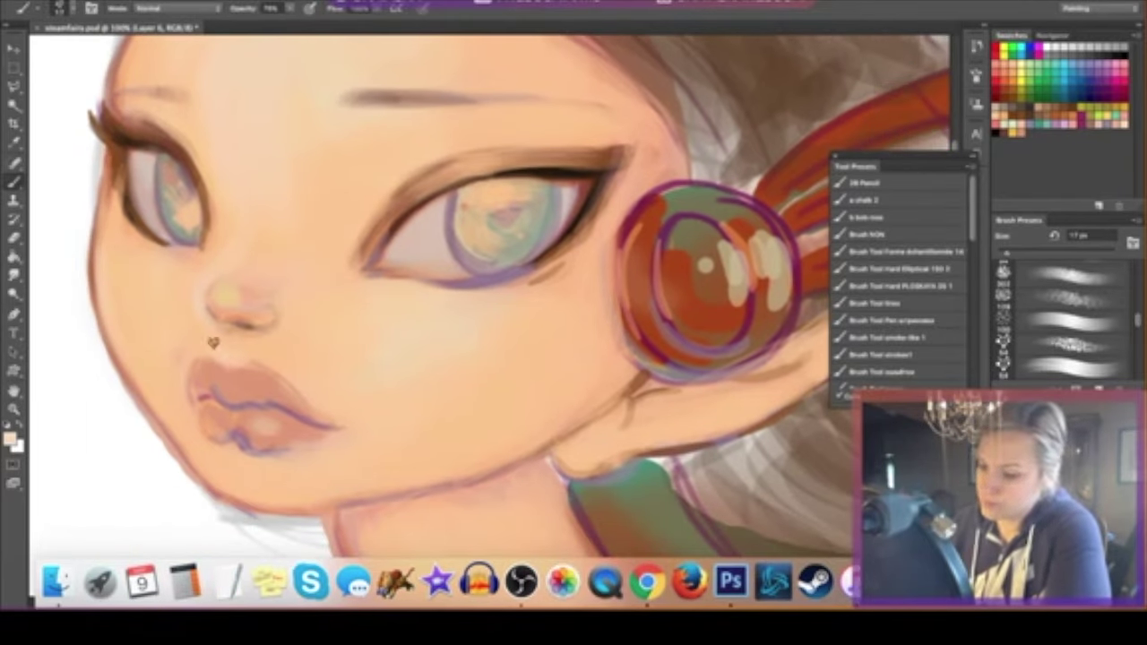
{"action": "left_click", "coordinate": [152, 2]}
{"action": "left_click", "coordinate": [107, 208]}
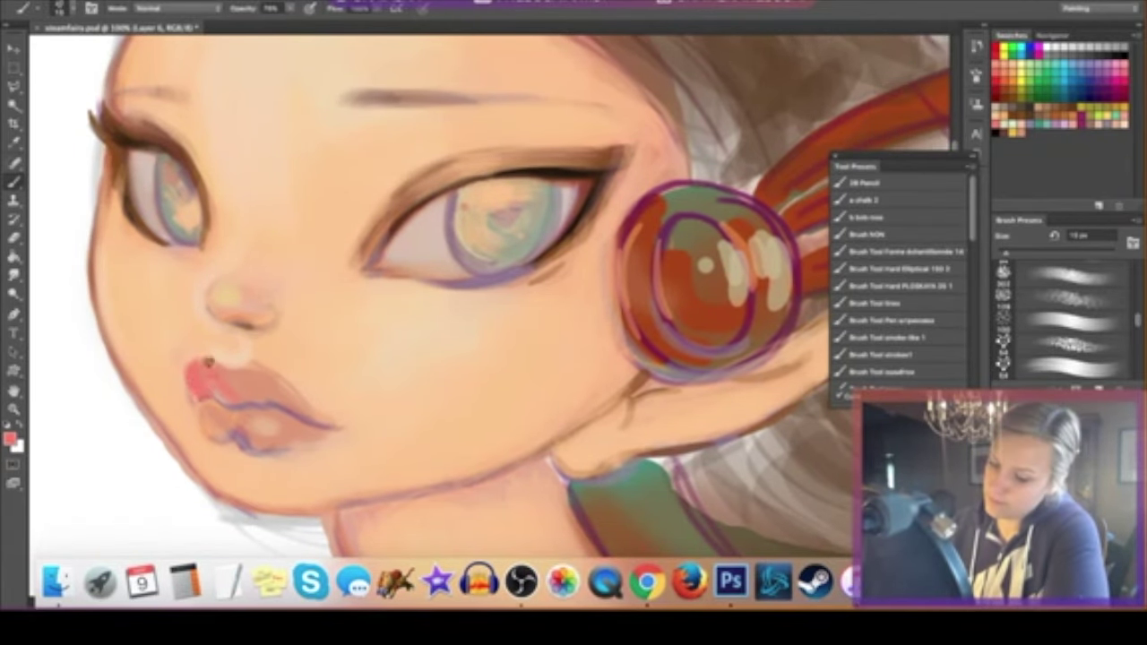
{"action": "left_click_drag", "start_coordinate": [210, 406], "coordinate": [230, 417]}
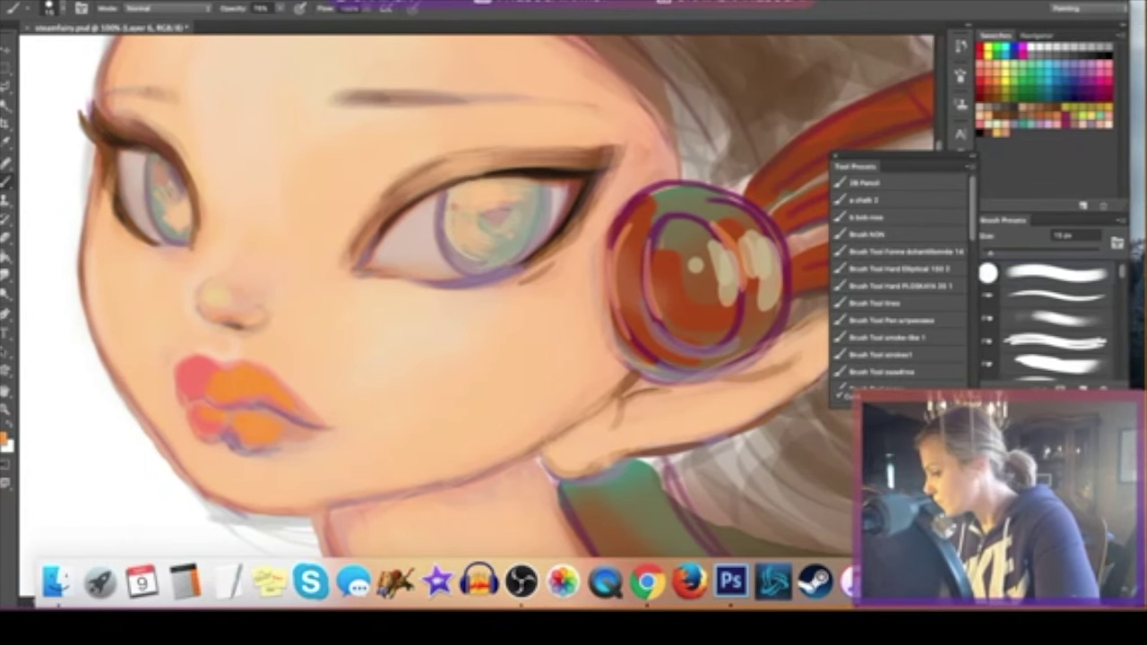
Step: Try out different blend modes on the layer holding the lip colour
{"action": "key", "text": "Up"}
{"action": "key", "text": "Up"}
{"action": "key", "text": "Up"}
{"action": "key", "text": "Up"}
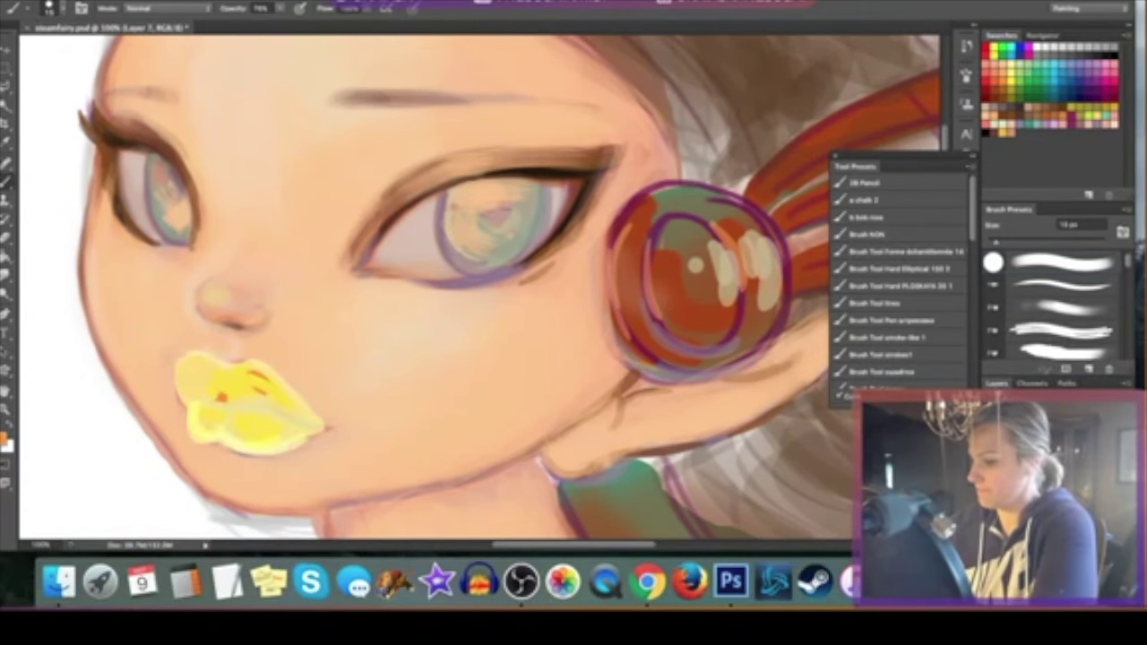
{"action": "key", "text": "Up"}
{"action": "key", "text": "Up"}
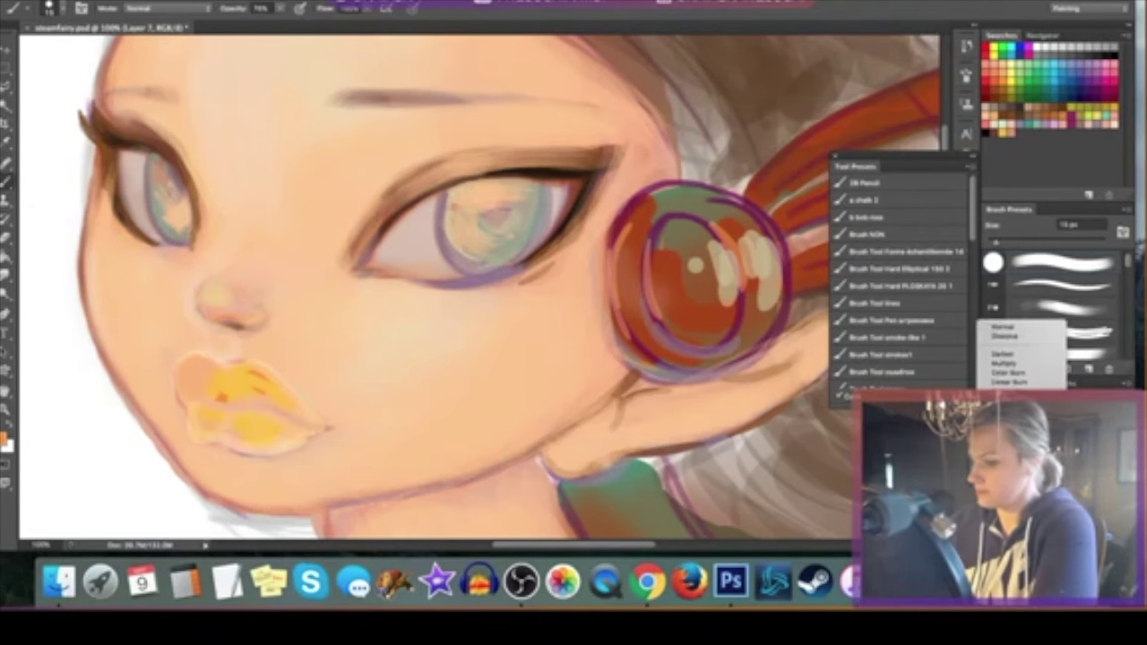
{"action": "key", "text": "alt+bracketleft"}
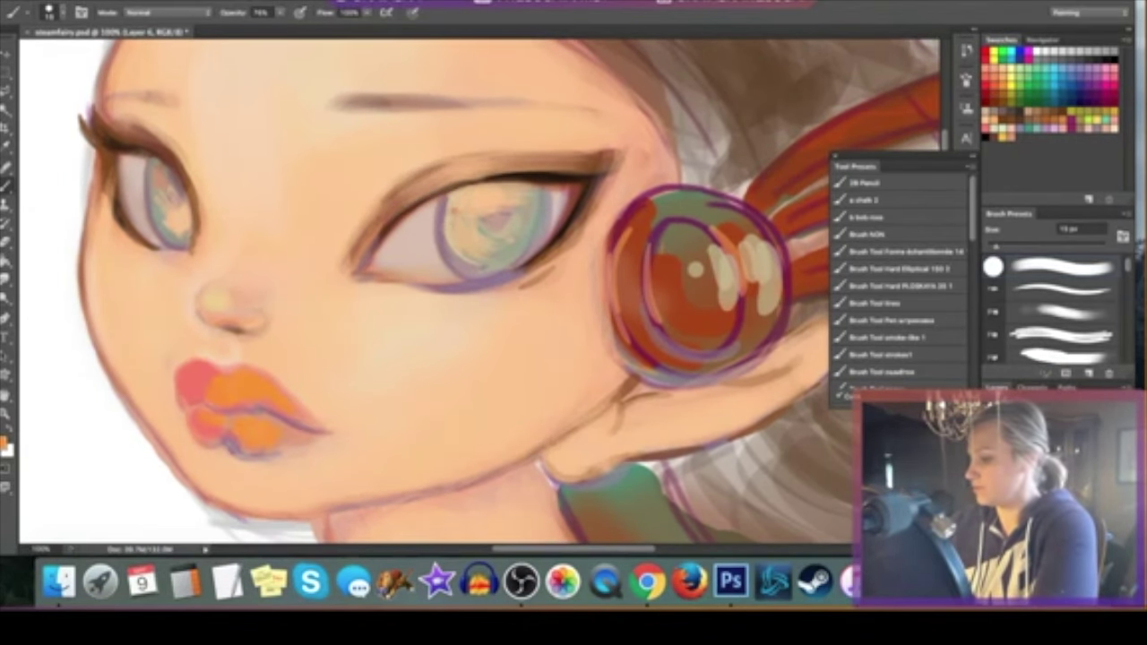
Step: Cover the lips in a very dark brown-black with a 33 px brush and darken the line between them
{"action": "left_click", "coordinate": [987, 132]}
{"action": "right_click", "coordinate": [240, 267]}
{"action": "mouse_move", "coordinate": [188, 367]}
{"action": "left_mouse_down"}
{"action": "mouse_move", "coordinate": [240, 378]}
{"action": "mouse_move", "coordinate": [287, 401]}
{"action": "mouse_move", "coordinate": [204, 426]}
{"action": "mouse_move", "coordinate": [314, 432]}
{"action": "left_mouse_up"}
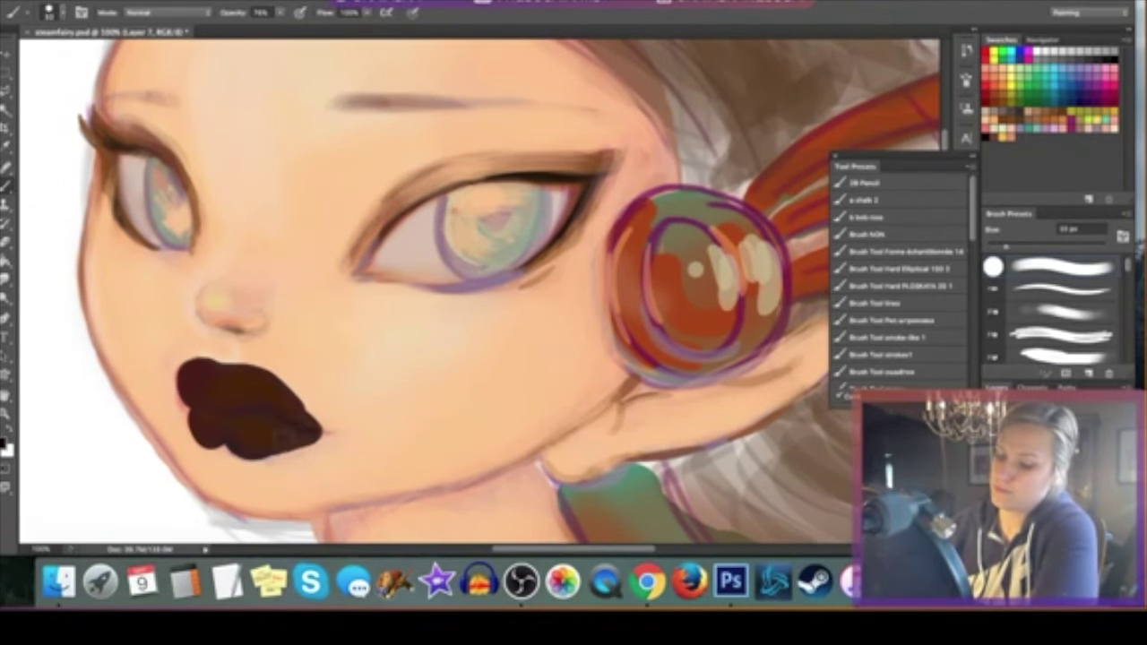
{"action": "right_click", "coordinate": [306, 261]}
{"action": "left_click_drag", "start_coordinate": [204, 394], "coordinate": [273, 414]}
{"action": "key", "text": "r"}
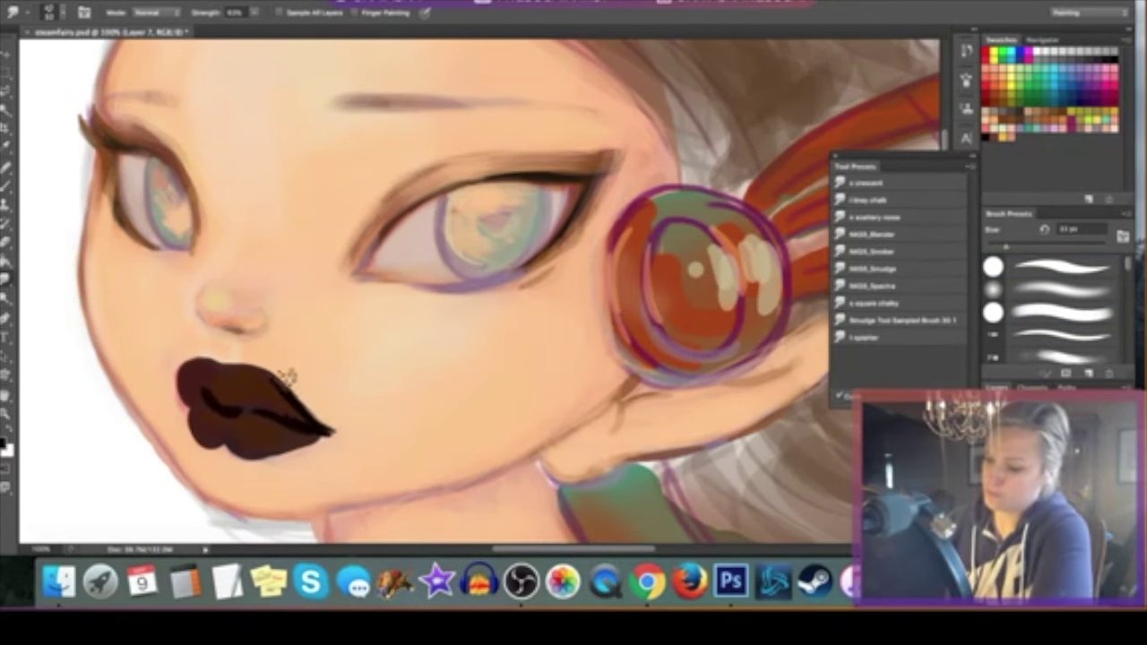
Step: Outline the upper and lower lips and strengthen the mouth line in black with a smaller brush
{"action": "key", "text": "b"}
{"action": "right_click", "coordinate": [258, 408]}
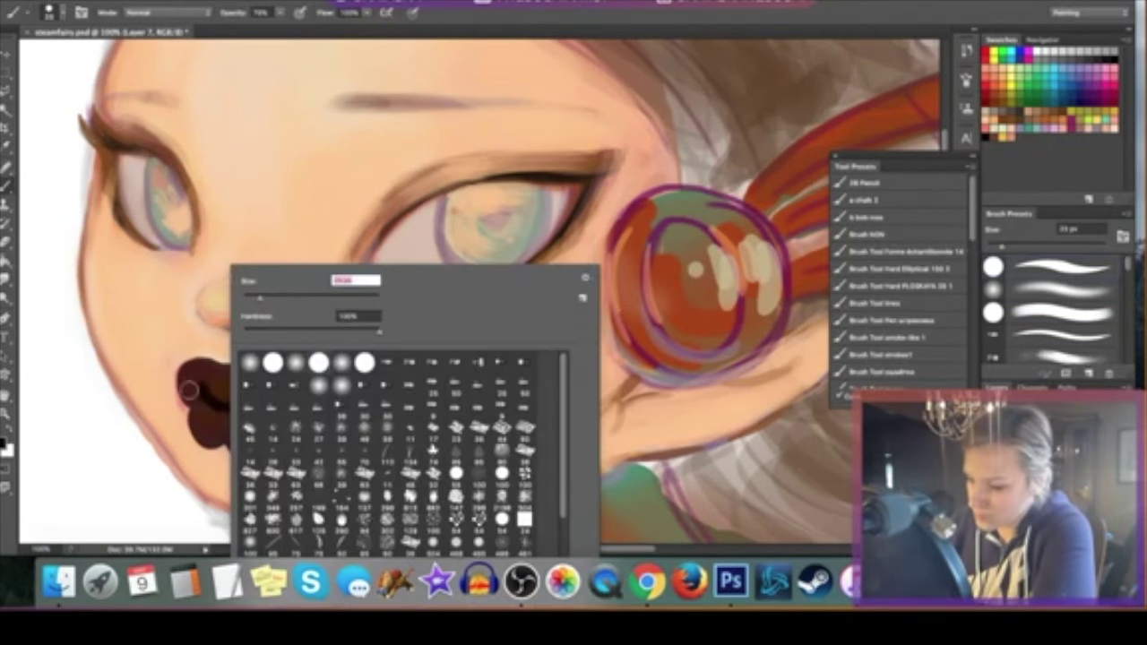
{"action": "key", "text": "shift+plus"}
{"action": "key", "text": "shift+plus"}
{"action": "key", "text": "shift+plus"}
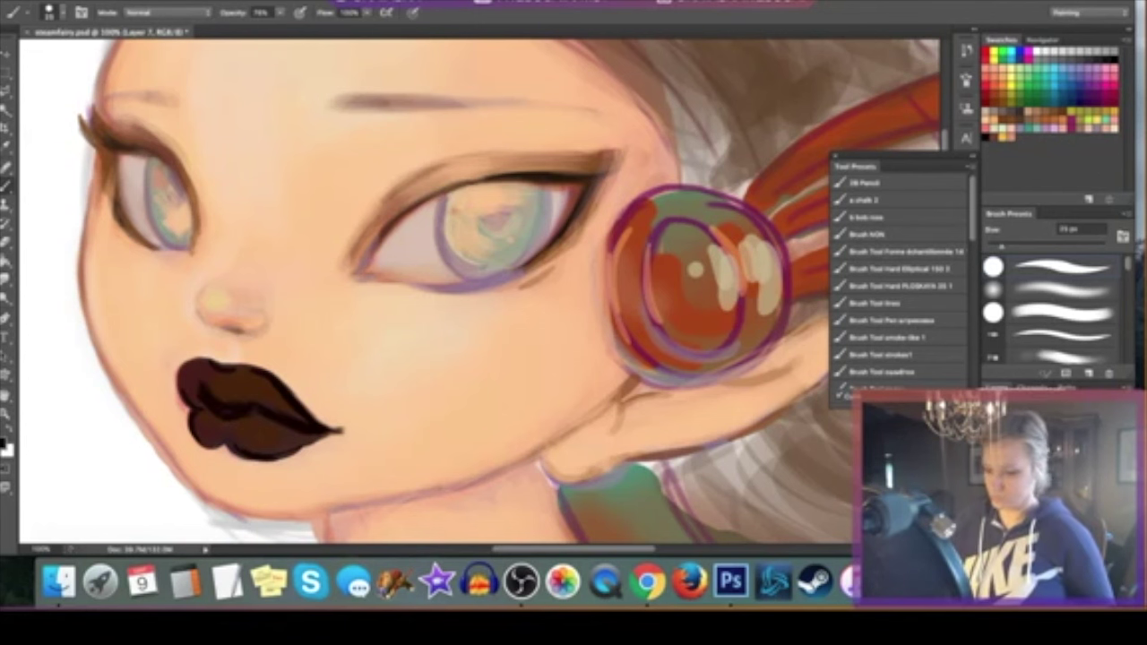
{"action": "key", "text": "shift+minus"}
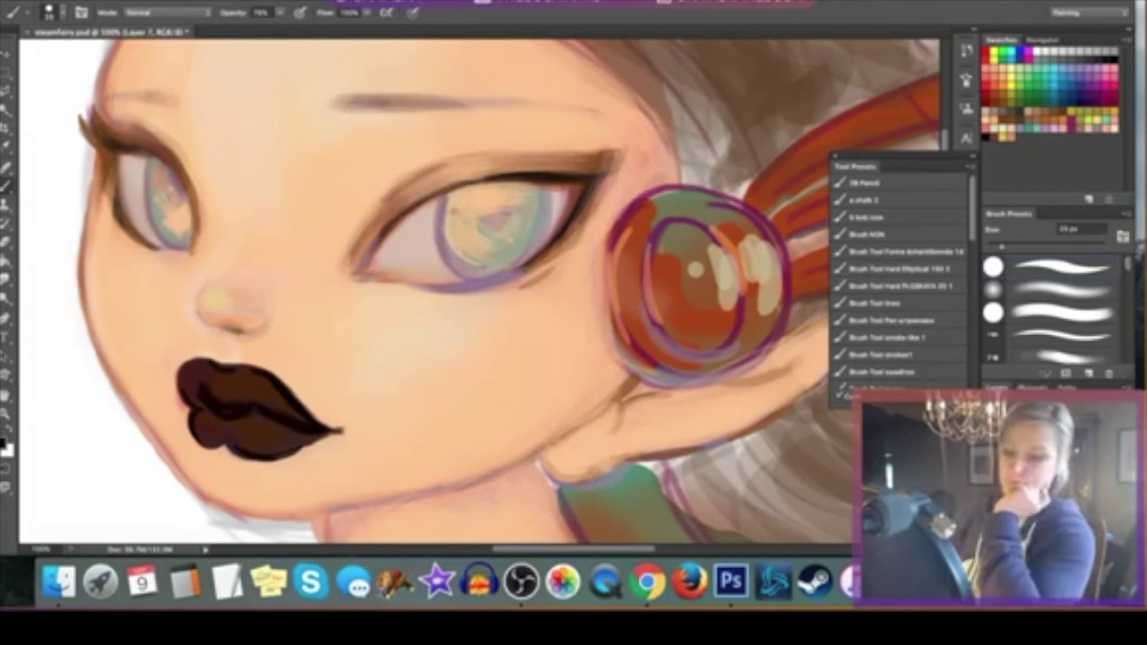
{"action": "mouse_move", "coordinate": [213, 409]}
{"action": "left_mouse_down"}
{"action": "mouse_move", "coordinate": [269, 452]}
{"action": "mouse_move", "coordinate": [330, 442]}
{"action": "left_mouse_up"}
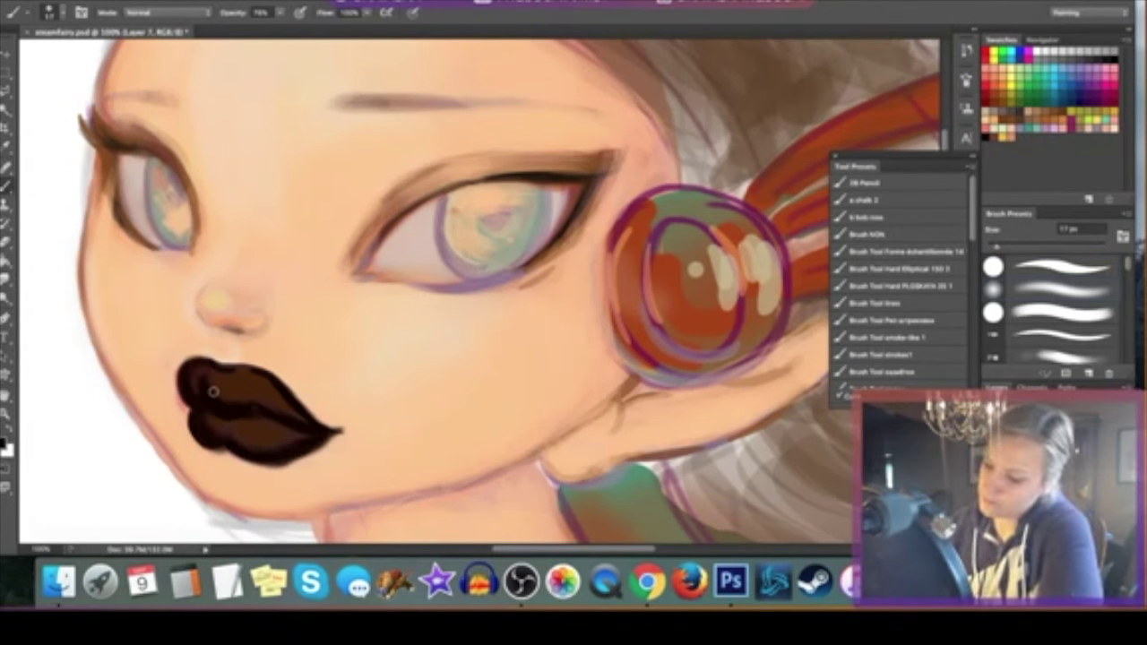
Step: Deepen the black across both lips with a 17 px brush, leaving faint brown highlights
{"action": "key", "text": "e"}
{"action": "key", "text": "b"}
{"action": "mouse_move", "coordinate": [235, 366]}
{"action": "left_mouse_down"}
{"action": "mouse_move", "coordinate": [305, 416]}
{"action": "mouse_move", "coordinate": [231, 417]}
{"action": "left_mouse_up"}
{"action": "left_click_drag", "start_coordinate": [287, 383], "coordinate": [295, 381]}
{"action": "key", "text": "e"}
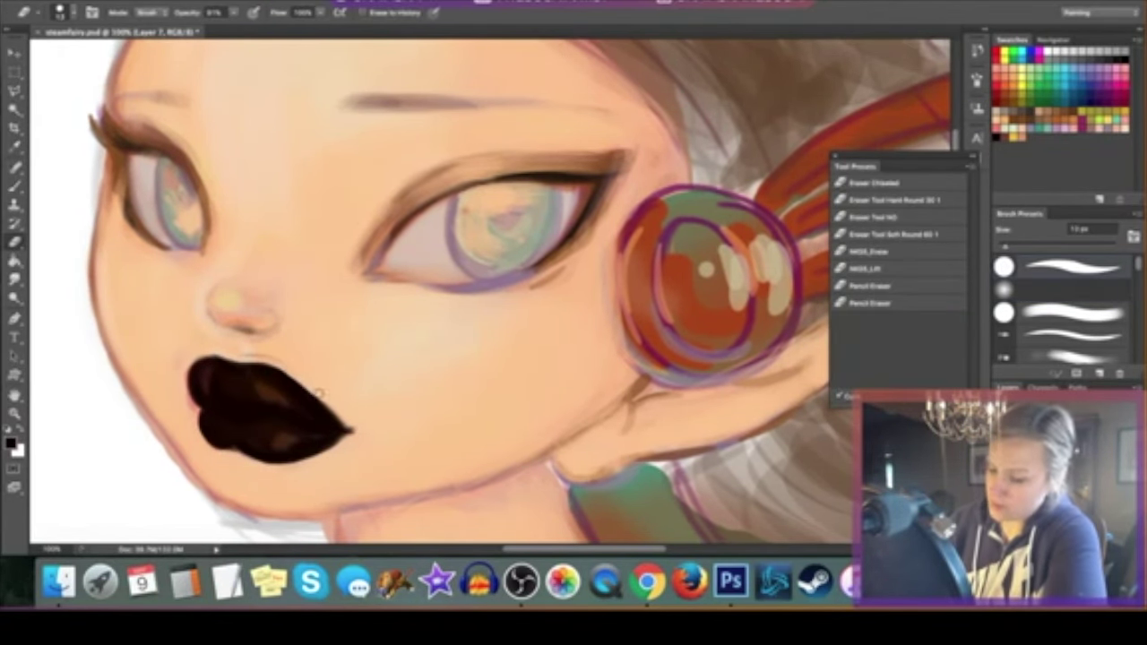
Step: Compare blend modes on the dark lip layer and apply one that keeps the lips dark
{"action": "key", "text": "ctrl+i"}
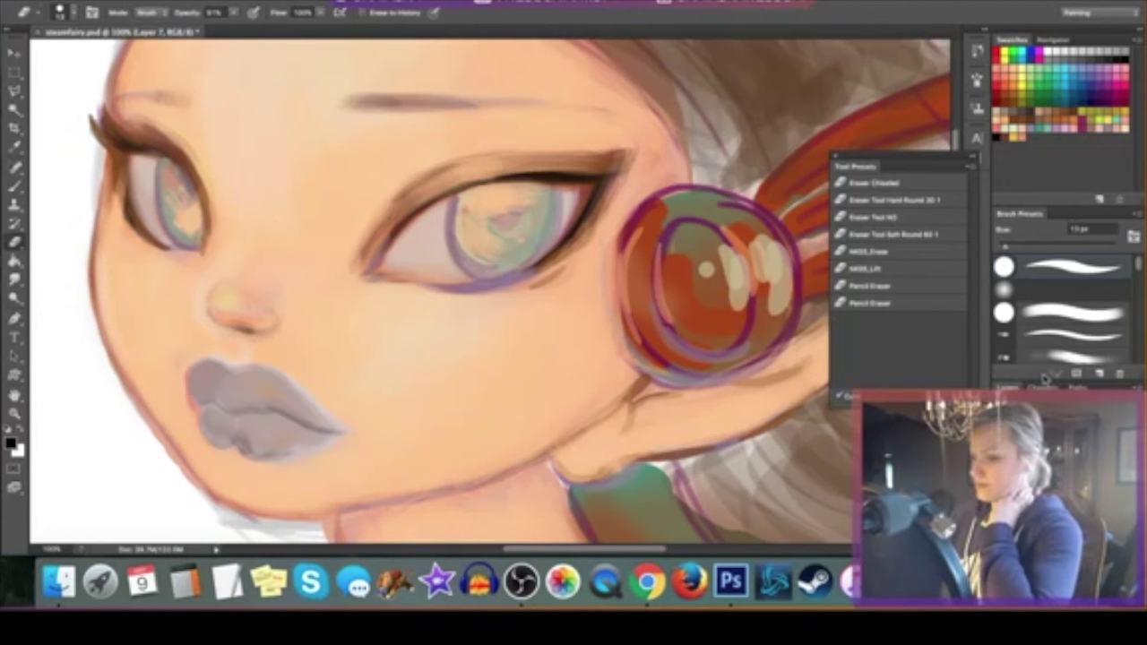
{"action": "key", "text": "Down"}
{"action": "key", "text": "Down"}
{"action": "key", "text": "Down"}
{"action": "key", "text": "Down"}
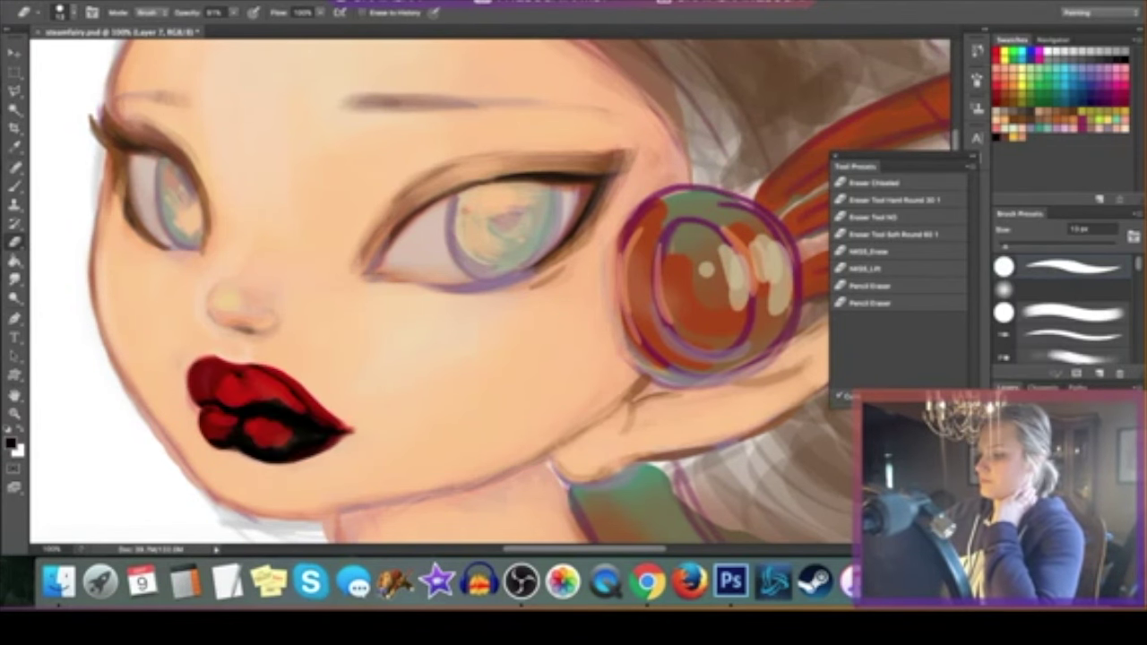
{"action": "key", "text": "Down"}
{"action": "key", "text": "Up"}
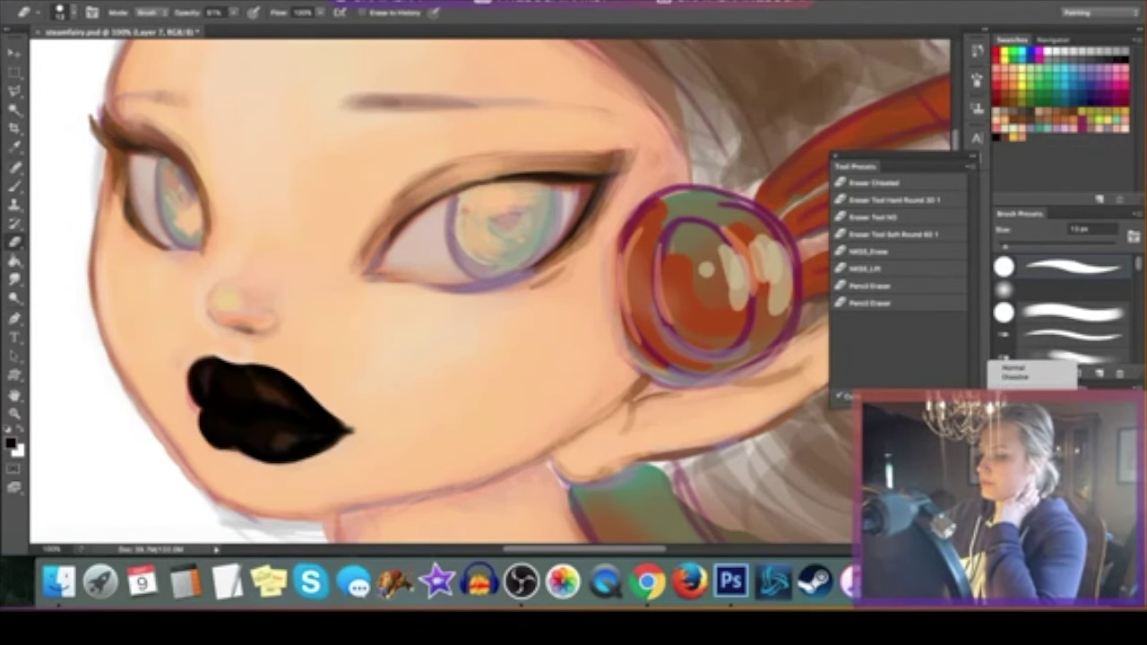
{"action": "key", "text": "Return"}
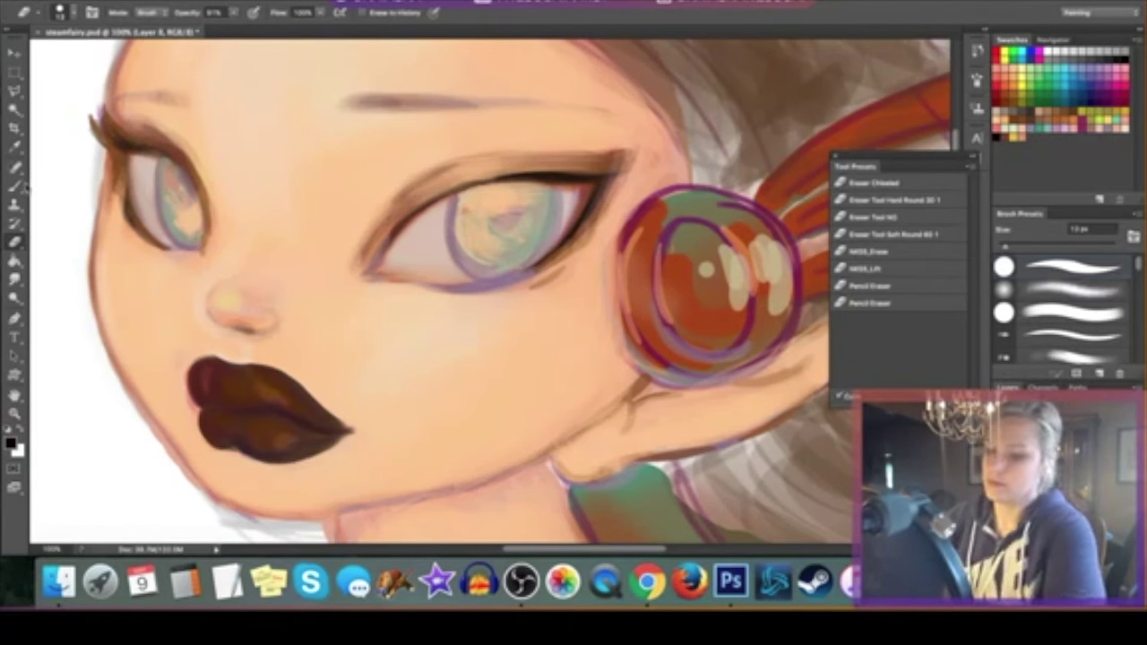
Step: Repaint the lips solid black on a new layer, leaving small brown highlights on the upper and lower lip
{"action": "left_click", "coordinate": [215, 502], "text": "ctrl"}
{"action": "key", "text": "b"}
{"action": "mouse_move", "coordinate": [196, 296]}
{"action": "left_mouse_down"}
{"action": "mouse_move", "coordinate": [443, 358]}
{"action": "mouse_move", "coordinate": [190, 303]}
{"action": "mouse_move", "coordinate": [320, 264]}
{"action": "mouse_move", "coordinate": [385, 376]}
{"action": "left_mouse_up"}
{"action": "right_click", "coordinate": [328, 261]}
{"action": "key", "text": "ctrl+alt+z"}
{"action": "right_click", "coordinate": [346, 188]}
{"action": "key", "text": "Escape"}
{"action": "mouse_move", "coordinate": [233, 316]}
{"action": "left_mouse_down"}
{"action": "mouse_move", "coordinate": [344, 322]}
{"action": "mouse_move", "coordinate": [453, 357]}
{"action": "left_mouse_up"}
{"action": "left_click_drag", "start_coordinate": [247, 385], "coordinate": [317, 408]}
{"action": "right_click", "coordinate": [363, 401]}
{"action": "key", "text": "Escape"}
{"action": "mouse_move", "coordinate": [197, 269]}
{"action": "left_mouse_down"}
{"action": "mouse_move", "coordinate": [243, 281]}
{"action": "mouse_move", "coordinate": [268, 243]}
{"action": "mouse_move", "coordinate": [466, 349]}
{"action": "left_mouse_up"}
{"action": "mouse_move", "coordinate": [410, 325]}
{"action": "left_mouse_down"}
{"action": "mouse_move", "coordinate": [397, 384]}
{"action": "mouse_move", "coordinate": [422, 302]}
{"action": "left_mouse_up"}
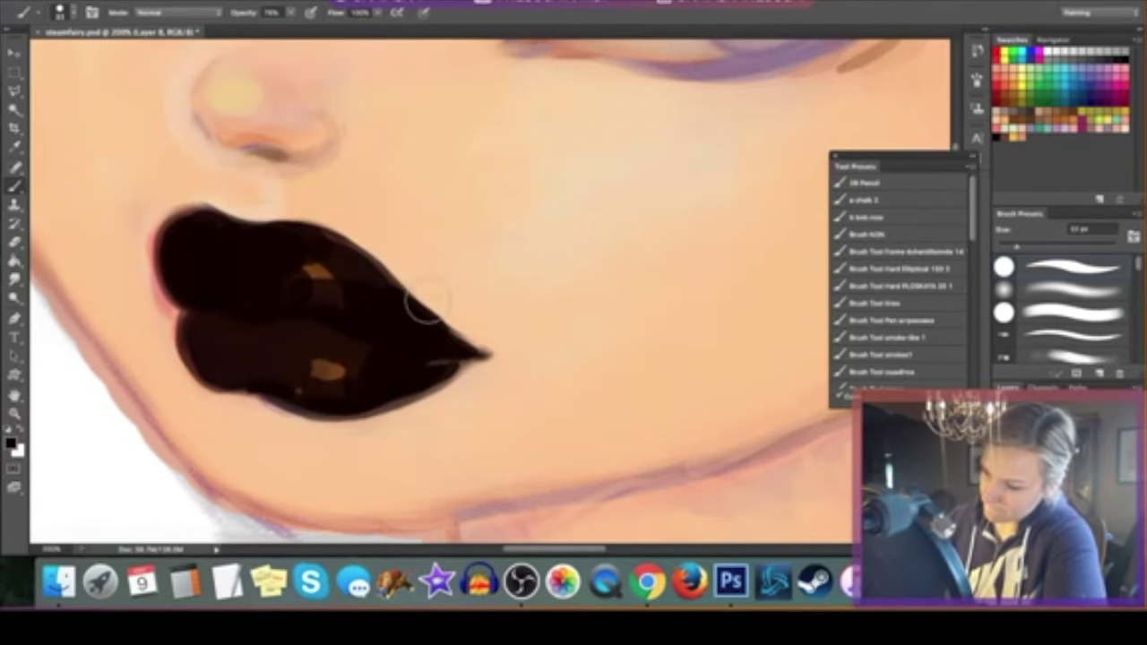
Step: Paint black eyeliner along the near eye's upper lid and outer corner with an 18 px brush
{"action": "key", "text": "z"}
{"action": "left_click", "coordinate": [341, 435], "text": "alt"}
{"action": "key", "text": "b"}
{"action": "right_click", "coordinate": [582, 147]}
{"action": "key", "text": "Escape"}
{"action": "left_click_drag", "start_coordinate": [471, 188], "coordinate": [685, 130]}
{"action": "left_click_drag", "start_coordinate": [652, 157], "coordinate": [599, 247]}
Step: Line the far eye's lids and lashes in black, and thicken the near eye's wing with an extra lid line
{"action": "left_click_drag", "start_coordinate": [154, 90], "coordinate": [251, 139]}
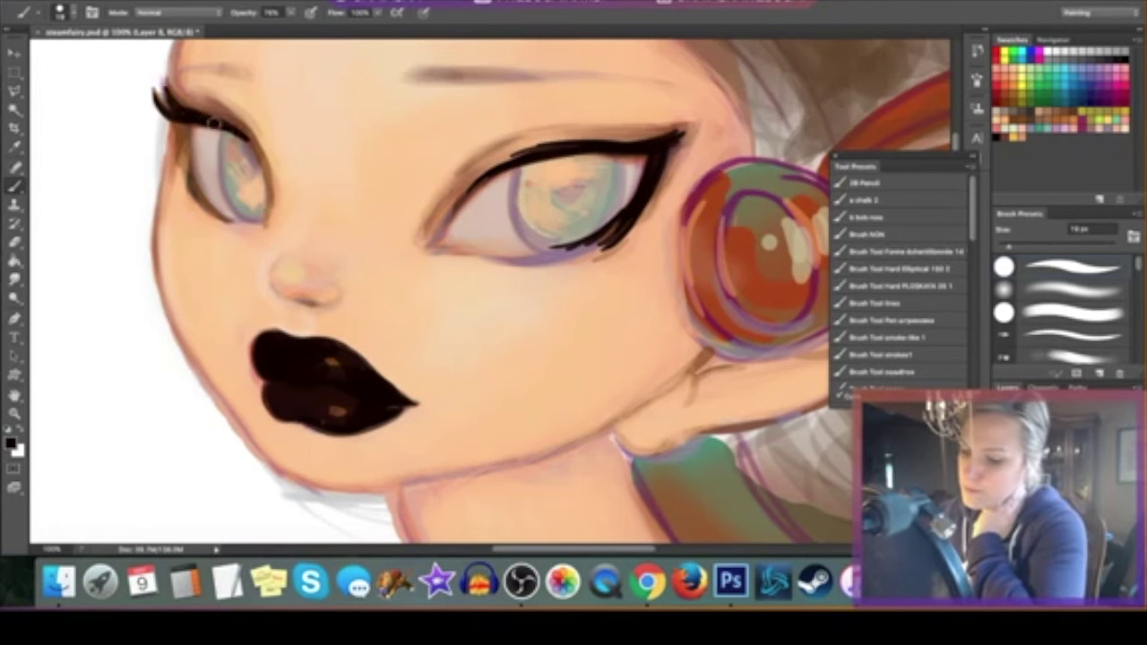
{"action": "left_click_drag", "start_coordinate": [192, 99], "coordinate": [264, 148]}
{"action": "left_click_drag", "start_coordinate": [161, 84], "coordinate": [204, 113]}
{"action": "left_click_drag", "start_coordinate": [190, 142], "coordinate": [193, 184]}
{"action": "left_click_drag", "start_coordinate": [650, 156], "coordinate": [685, 130]}
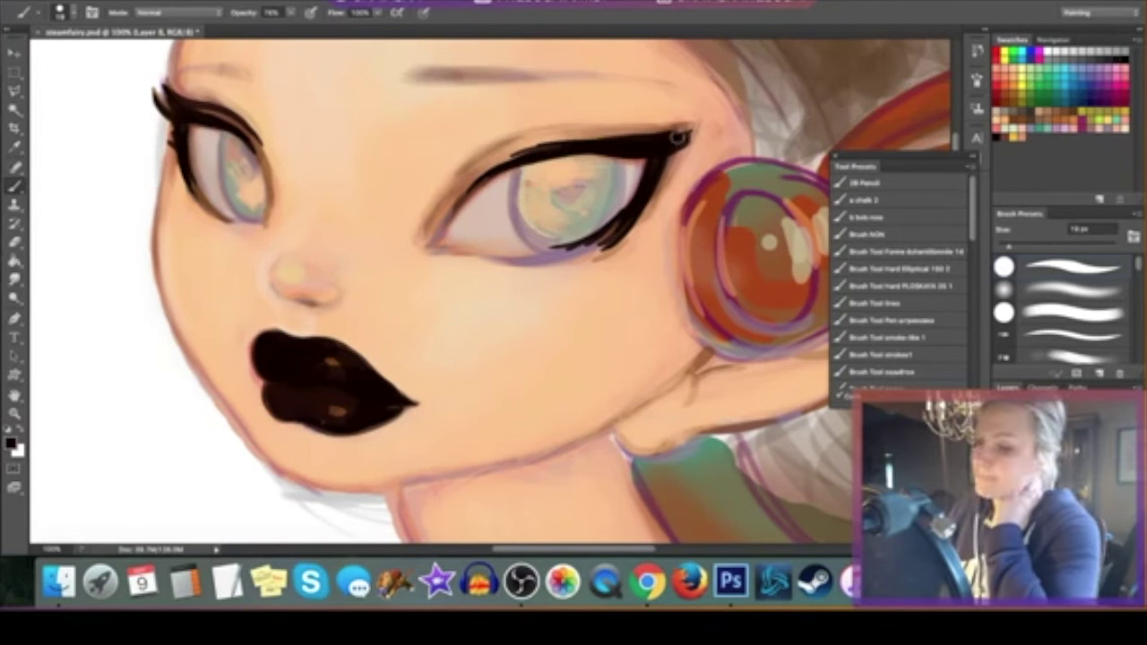
{"action": "left_click_drag", "start_coordinate": [493, 151], "coordinate": [695, 128]}
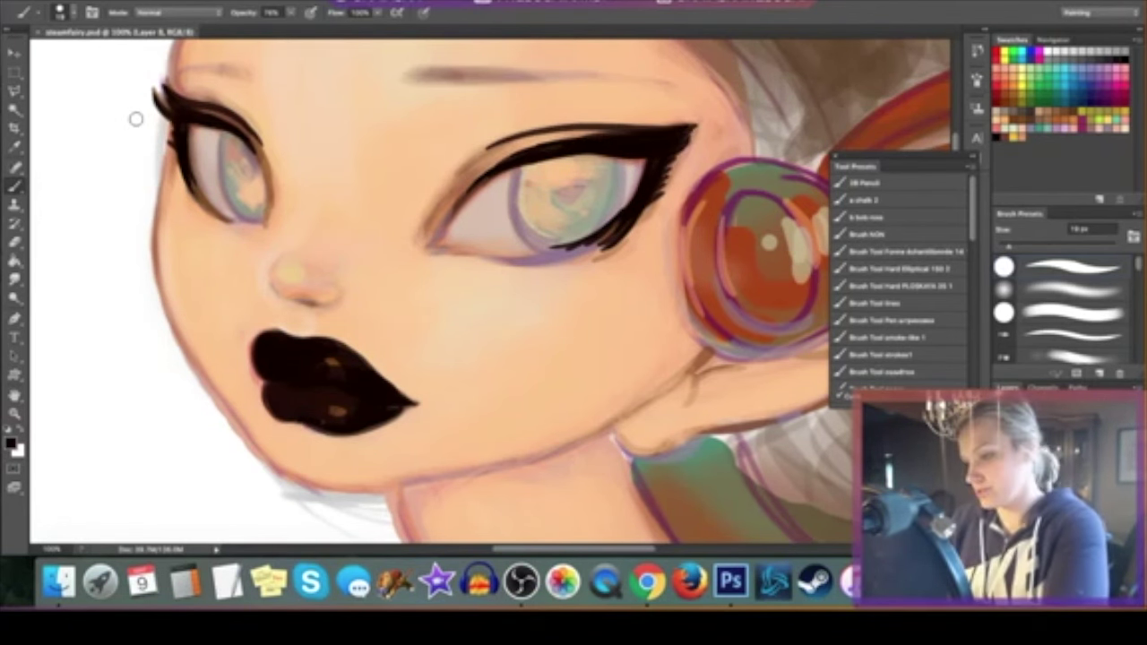
Step: Add brown detail lines to both eyes, the pupils, the nostrils and the parting of the lips
{"action": "mouse_move", "coordinate": [440, 256]}
{"action": "left_mouse_down"}
{"action": "mouse_move", "coordinate": [537, 144]}
{"action": "mouse_move", "coordinate": [605, 130]}
{"action": "left_mouse_up"}
{"action": "left_click_drag", "start_coordinate": [271, 224], "coordinate": [257, 128]}
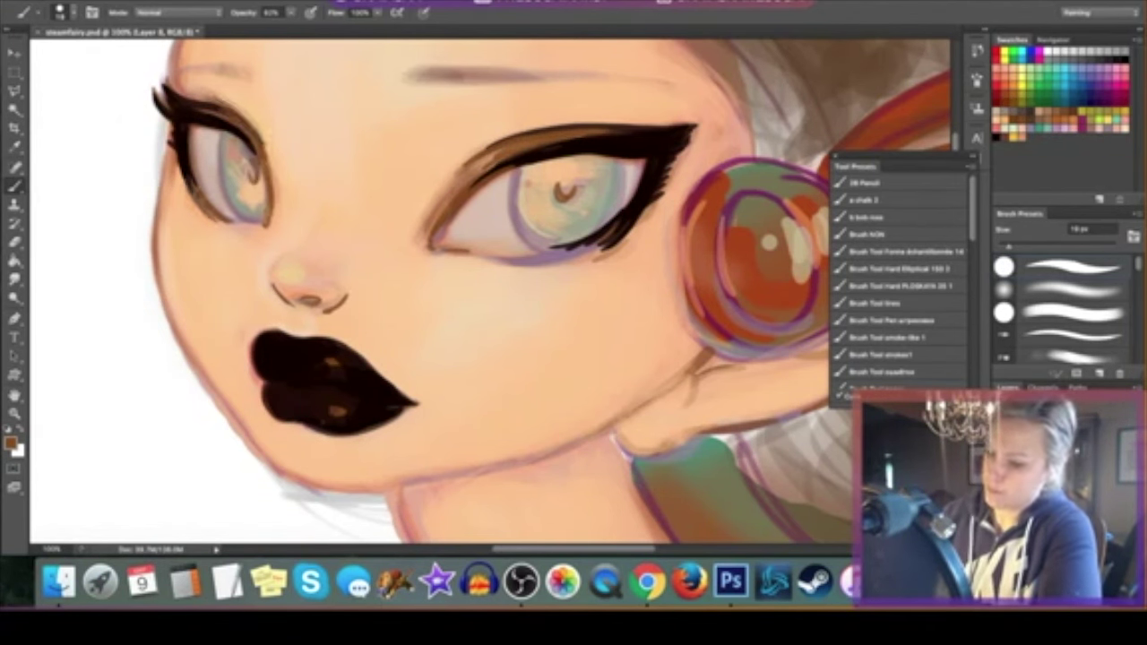
{"action": "key", "text": "super+z"}
{"action": "left_click_drag", "start_coordinate": [289, 371], "coordinate": [358, 394]}
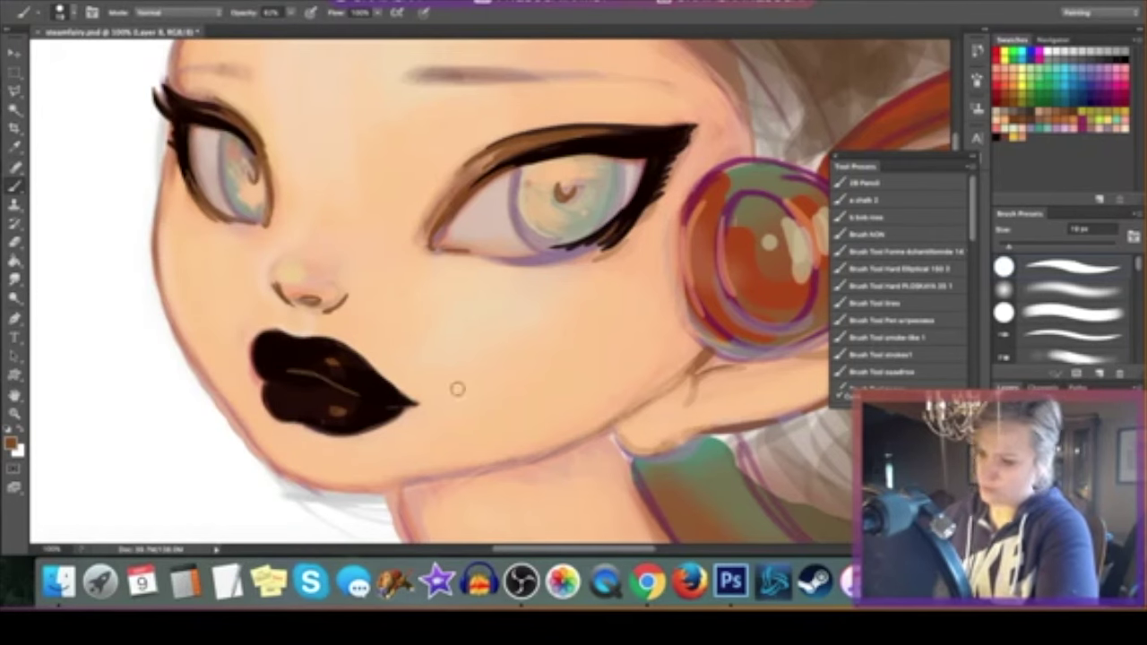
Step: Redraw the face outline in brown and draw the inner ear folds with a round earring on the lobe
{"action": "left_click_drag", "start_coordinate": [155, 255], "coordinate": [171, 67]}
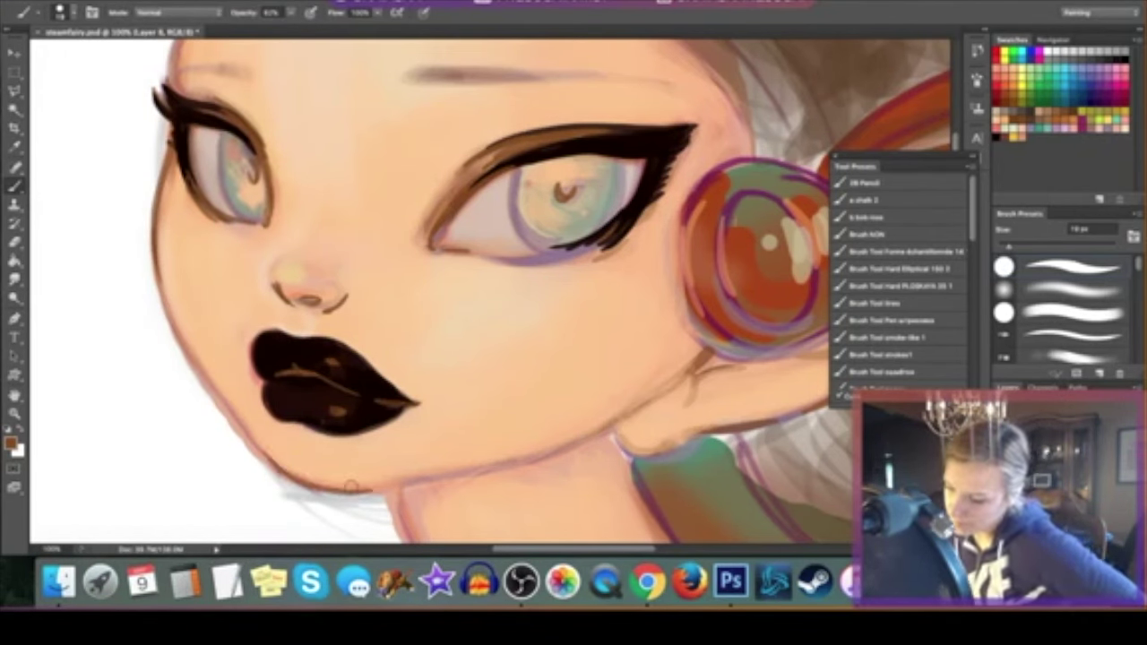
{"action": "right_click", "coordinate": [679, 265]}
{"action": "left_click_drag", "start_coordinate": [735, 362], "coordinate": [685, 394]}
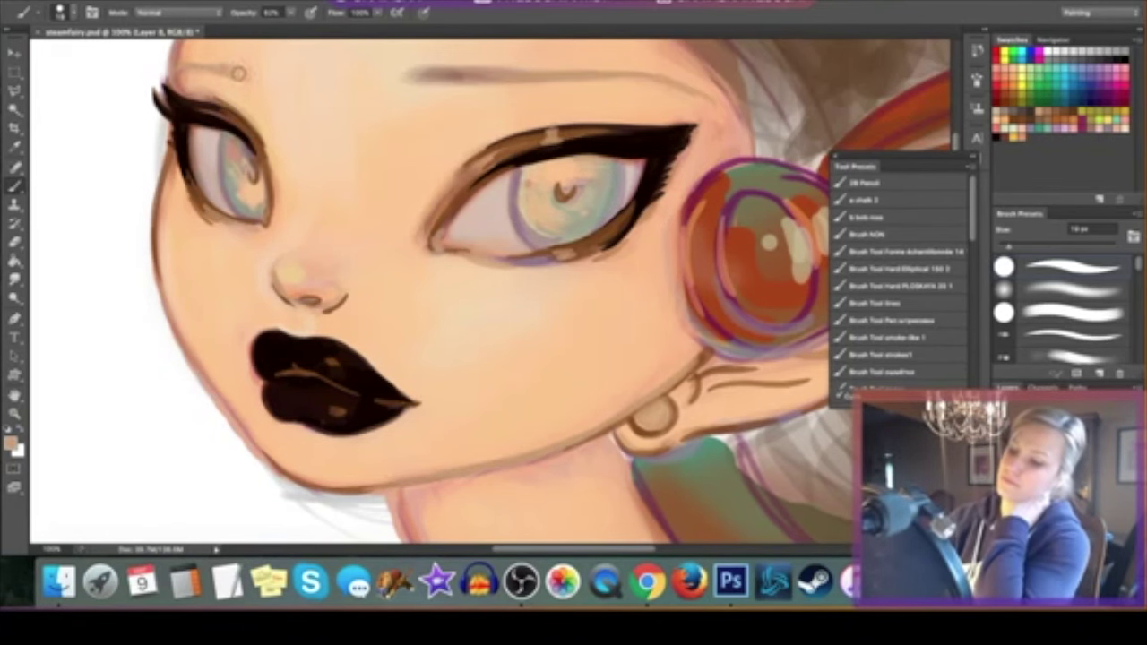
Step: Paint tan swirling tattoo marks on the upper arm and neck with an 84 px brush
{"action": "key", "text": "super+minus"}
{"action": "key", "text": "super+minus"}
{"action": "key", "text": "super+minus"}
{"action": "right_click", "coordinate": [386, 219]}
{"action": "key", "text": "Return"}
{"action": "left_click_drag", "start_coordinate": [417, 432], "coordinate": [399, 448]}
{"action": "left_click_drag", "start_coordinate": [381, 192], "coordinate": [359, 260]}
{"action": "left_click_drag", "start_coordinate": [323, 193], "coordinate": [394, 224]}
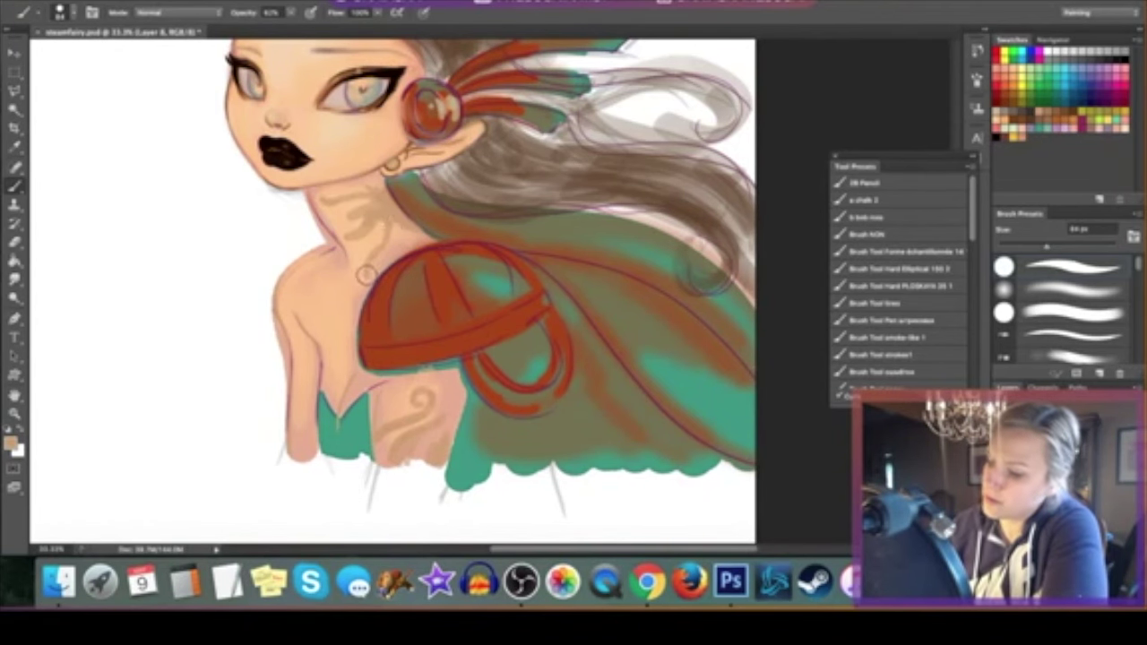
Step: Extend the tan tattoo stripes over the neck and near cheek, and save the painting
{"action": "scroll", "coordinate": [426, 351], "scroll_direction": "up", "scroll_amount": 3}
{"action": "left_click_drag", "start_coordinate": [394, 175], "coordinate": [349, 224]}
{"action": "key", "text": "super+s"}
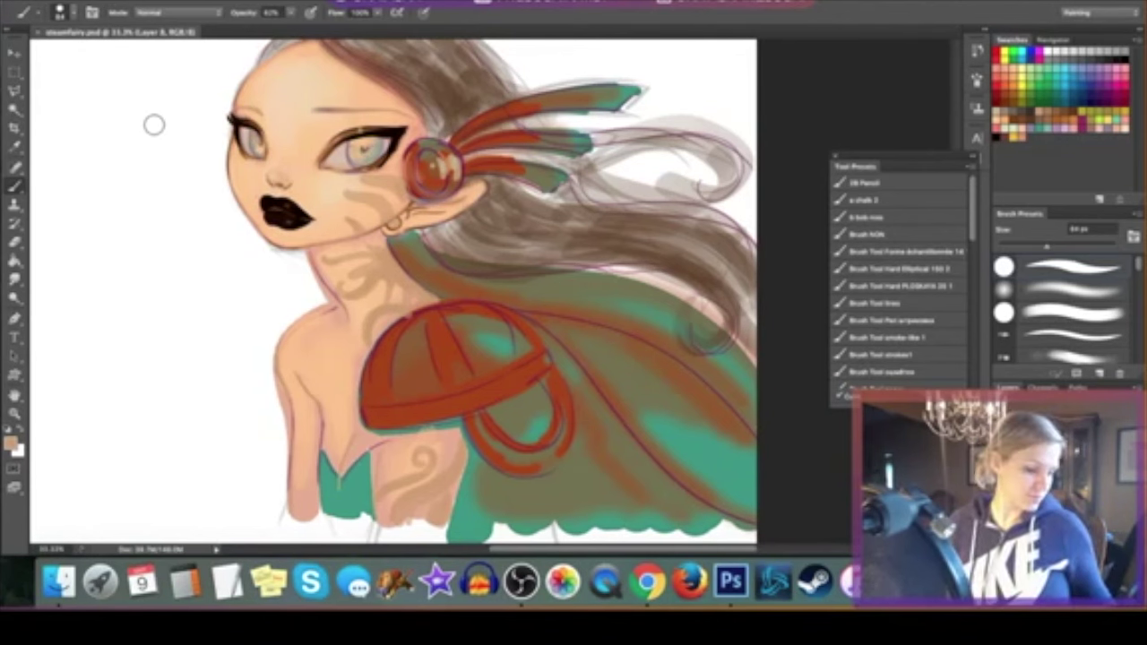
Step: Lighten the whites and irises of both eyes with a pale cream colour
{"action": "key", "text": "super+plus"}
{"action": "key", "text": "super+plus"}
{"action": "key", "text": "super+minus"}
{"action": "key", "text": "i"}
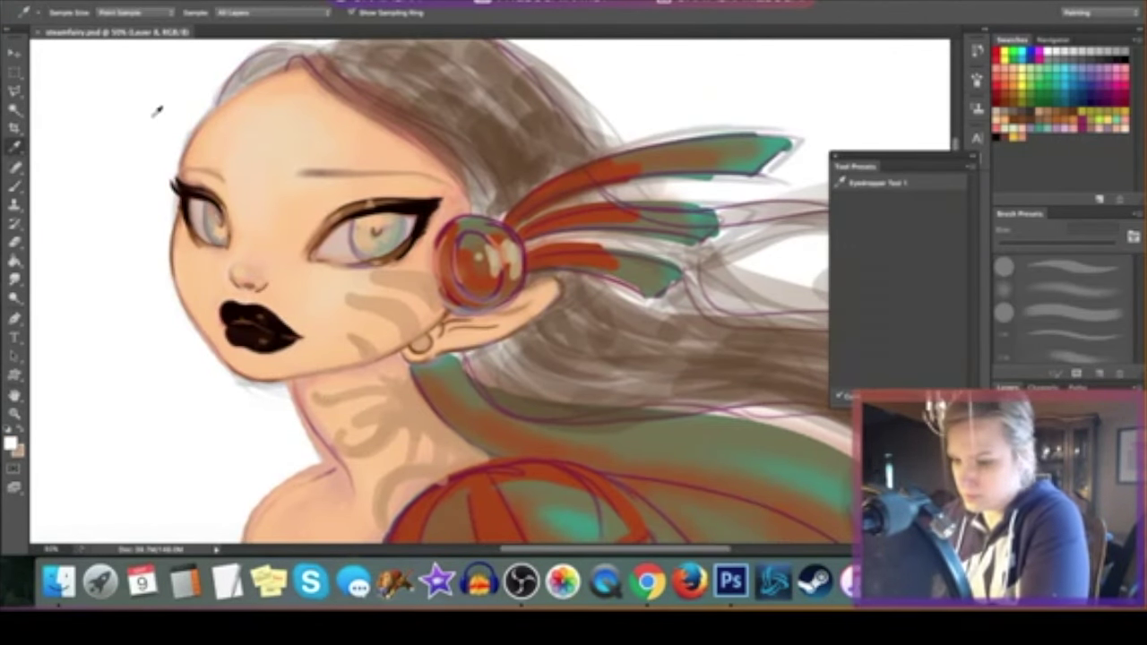
{"action": "key", "text": "b"}
{"action": "key", "text": "z"}
{"action": "left_click", "coordinate": [349, 233]}
{"action": "key", "text": "b"}
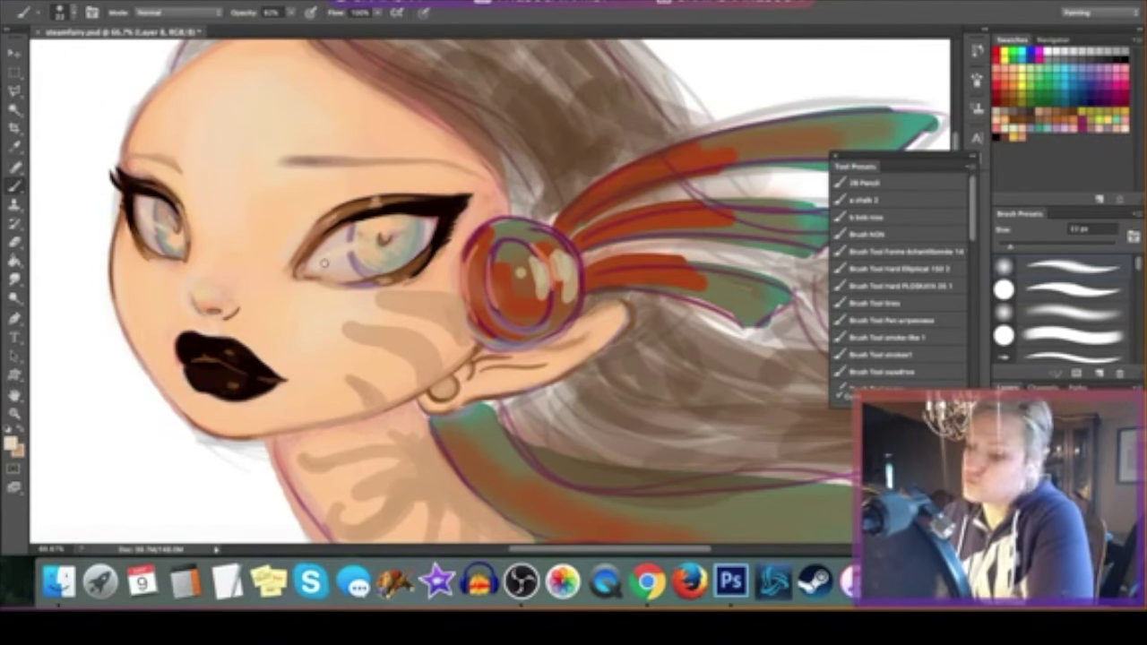
Step: Paint both irises turquoise with a 53 px brush and add dark green pupils
{"action": "left_click_drag", "start_coordinate": [369, 258], "coordinate": [396, 240]}
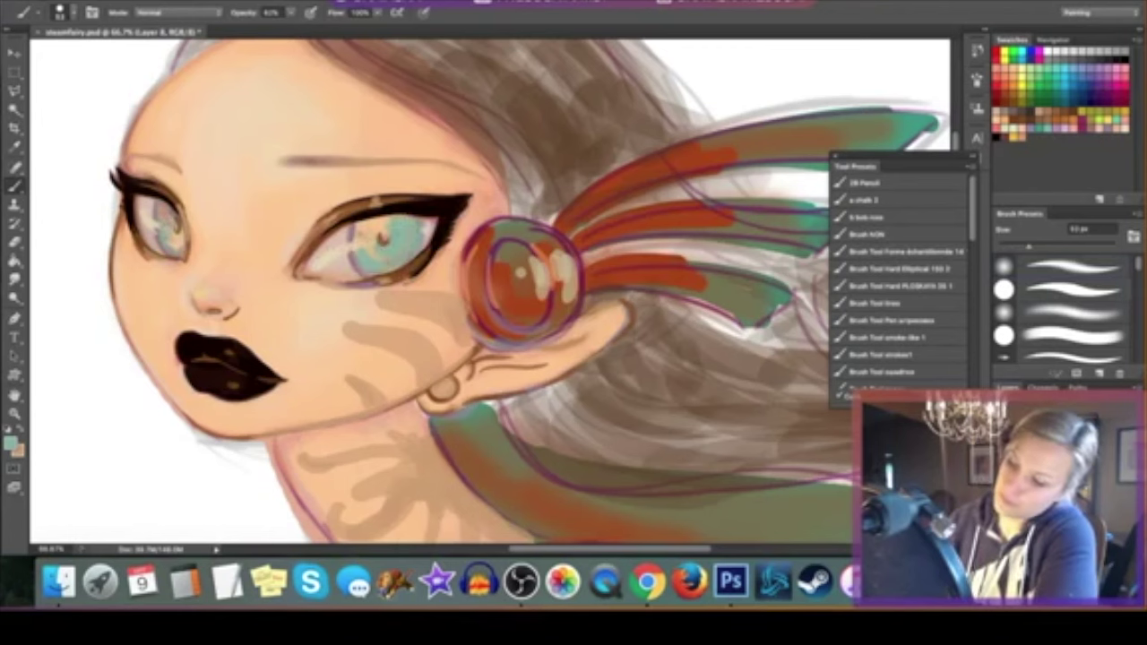
{"action": "left_click", "coordinate": [386, 236]}
{"action": "key", "text": "Return"}
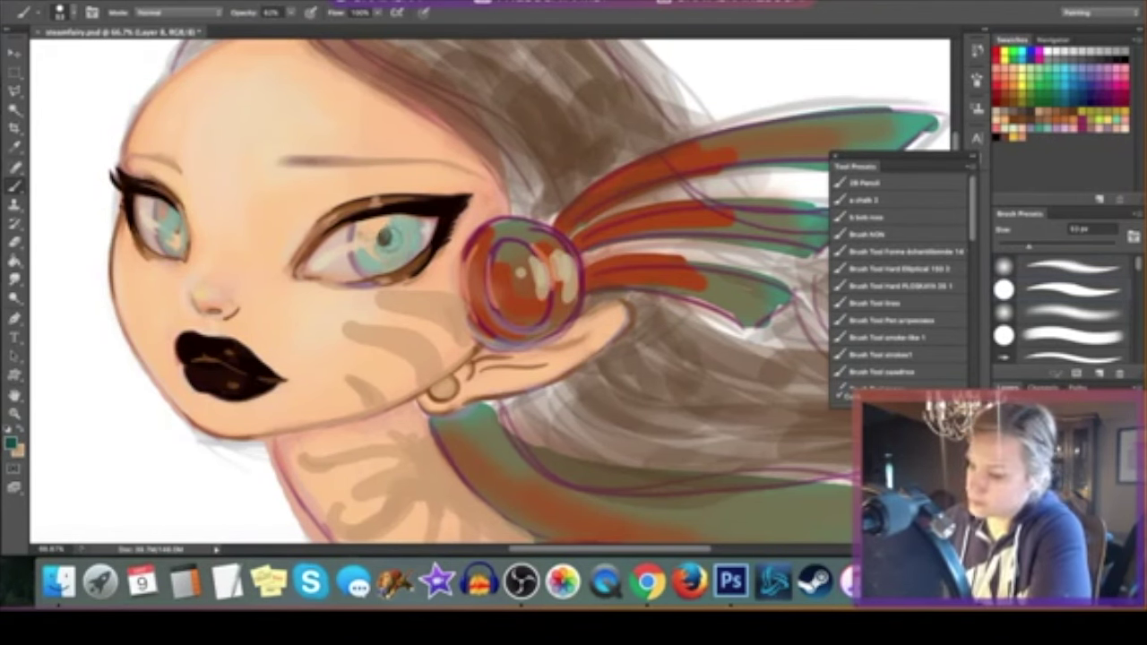
Step: Set the brush opacity to 45% and paint dark teal eyeshadow on both upper lids
{"action": "key", "text": "4"}
{"action": "key", "text": "5"}
{"action": "left_click_drag", "start_coordinate": [323, 224], "coordinate": [452, 190]}
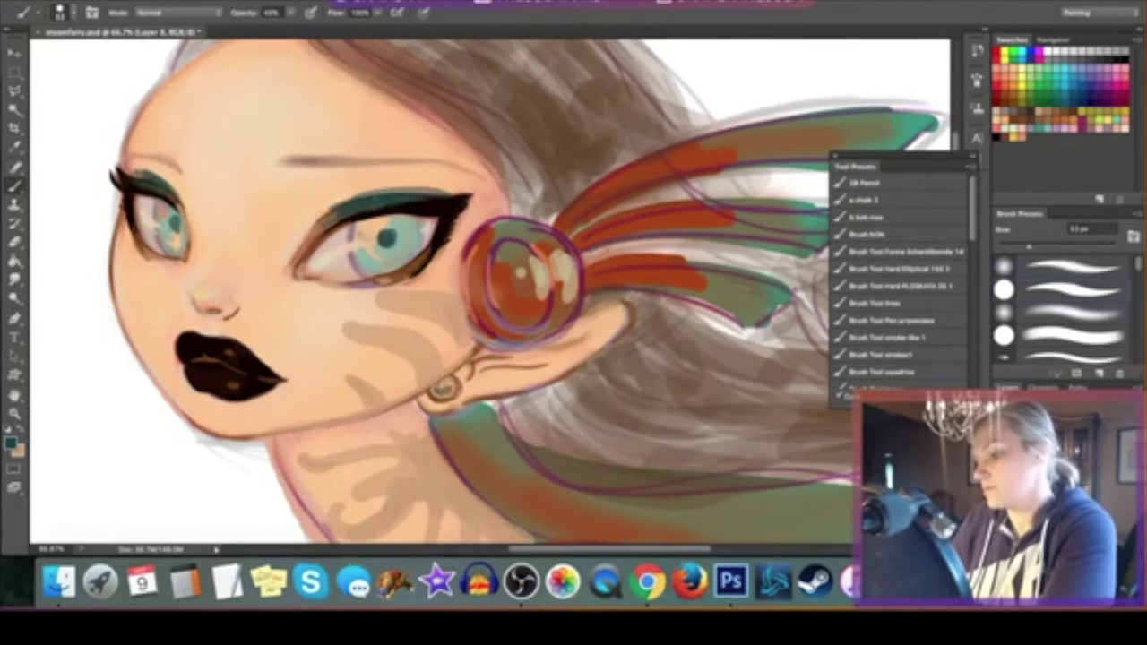
Step: Paint soft lavender accents around the nostrils and along the face outline with a smaller brush
{"action": "left_click", "coordinate": [121, 2]}
{"action": "key", "text": "Escape"}
{"action": "left_click", "coordinate": [376, 262], "text": "alt"}
{"action": "left_click_drag", "start_coordinate": [201, 303], "coordinate": [211, 308]}
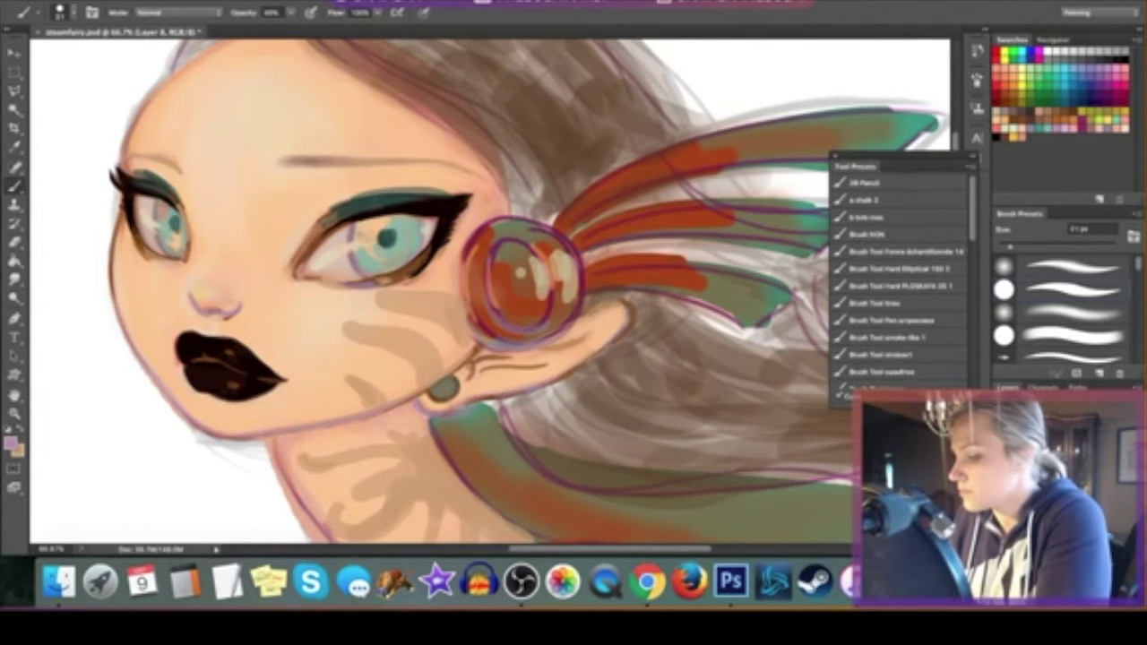
Step: Sample a pale cream and paint highlights on the shoulder and the headgear fins with a 77 px brush
{"action": "key", "text": "z"}
{"action": "left_click_drag", "start_coordinate": [278, 213], "coordinate": [57, 215]}
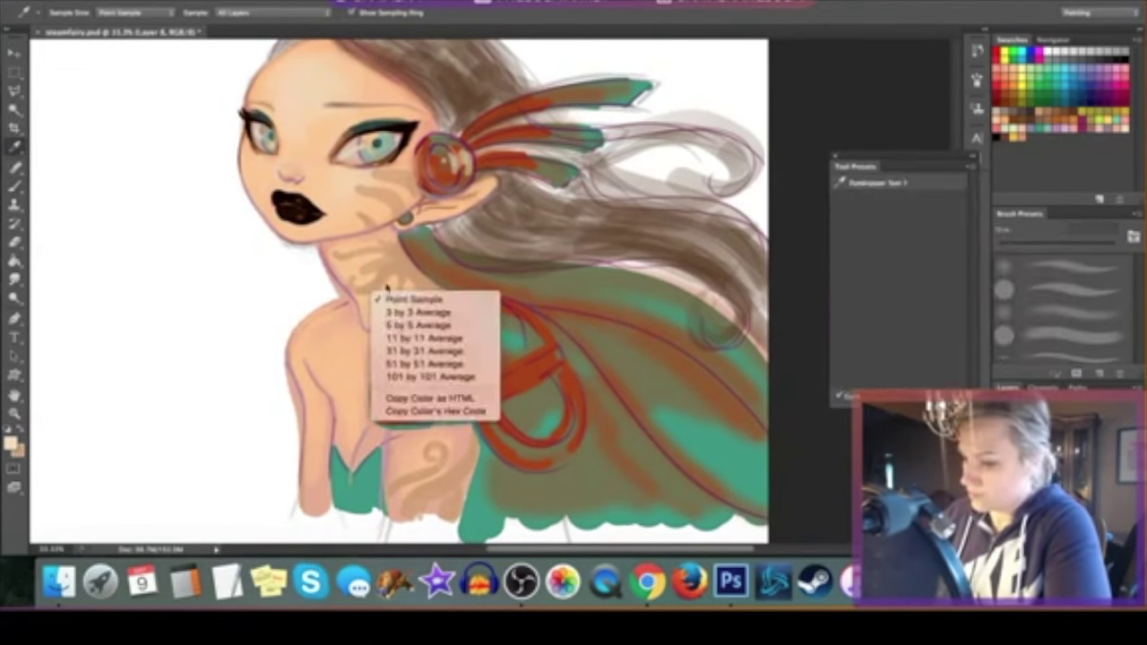
{"action": "left_click", "coordinate": [343, 376], "text": "alt"}
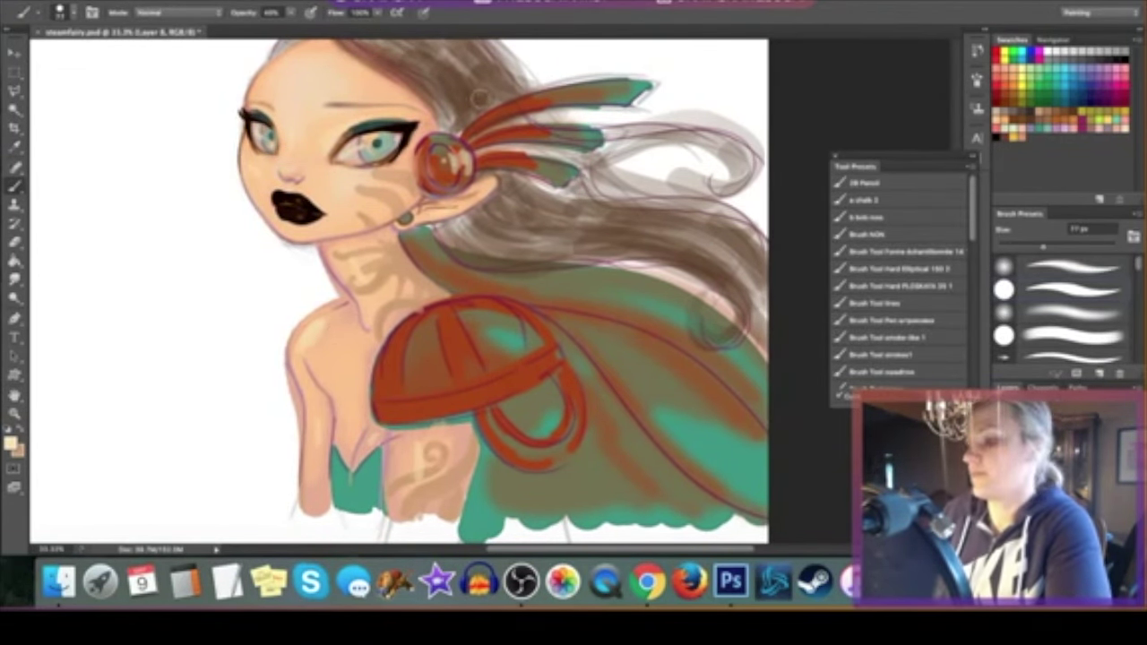
{"action": "left_click_drag", "start_coordinate": [529, 136], "coordinate": [583, 127]}
{"action": "left_click_drag", "start_coordinate": [582, 95], "coordinate": [631, 90]}
Step: Paint cream highlights on the domed shoulder armour and its ring, and wavy cream lines across the wing
{"action": "left_click_drag", "start_coordinate": [384, 410], "coordinate": [438, 405]}
{"action": "left_click_drag", "start_coordinate": [479, 319], "coordinate": [534, 307]}
{"action": "left_click_drag", "start_coordinate": [468, 402], "coordinate": [561, 352]}
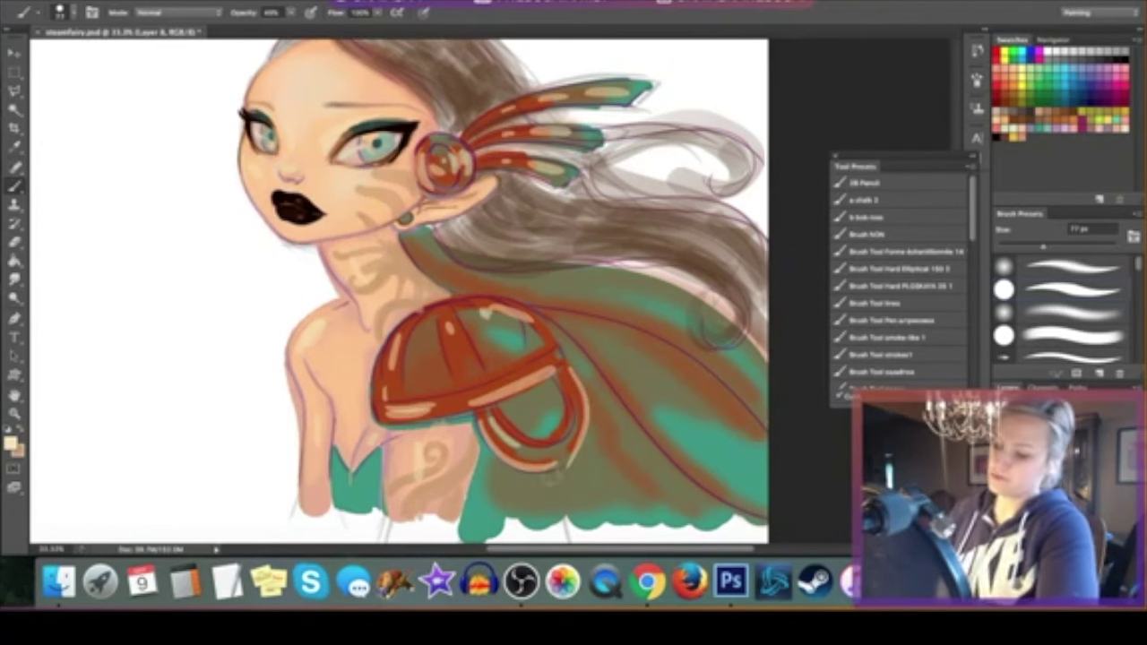
{"action": "left_click_drag", "start_coordinate": [560, 466], "coordinate": [589, 367]}
{"action": "left_click_drag", "start_coordinate": [412, 242], "coordinate": [762, 367]}
Step: Pick a bright red and paint accents on the round ear disc's edge, the lips and the near eye's corner
{"action": "key", "text": "z"}
{"action": "left_click", "coordinate": [555, 215]}
{"action": "left_click", "coordinate": [1062, 89]}
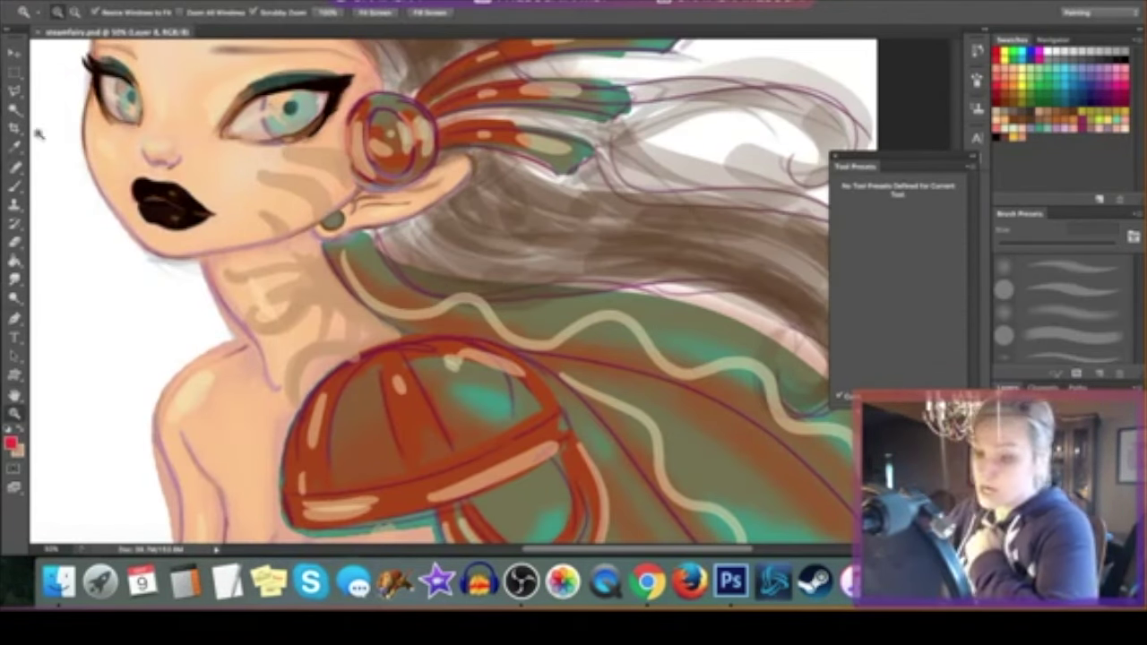
{"action": "key", "text": "b"}
{"action": "left_click_drag", "start_coordinate": [423, 142], "coordinate": [421, 187]}
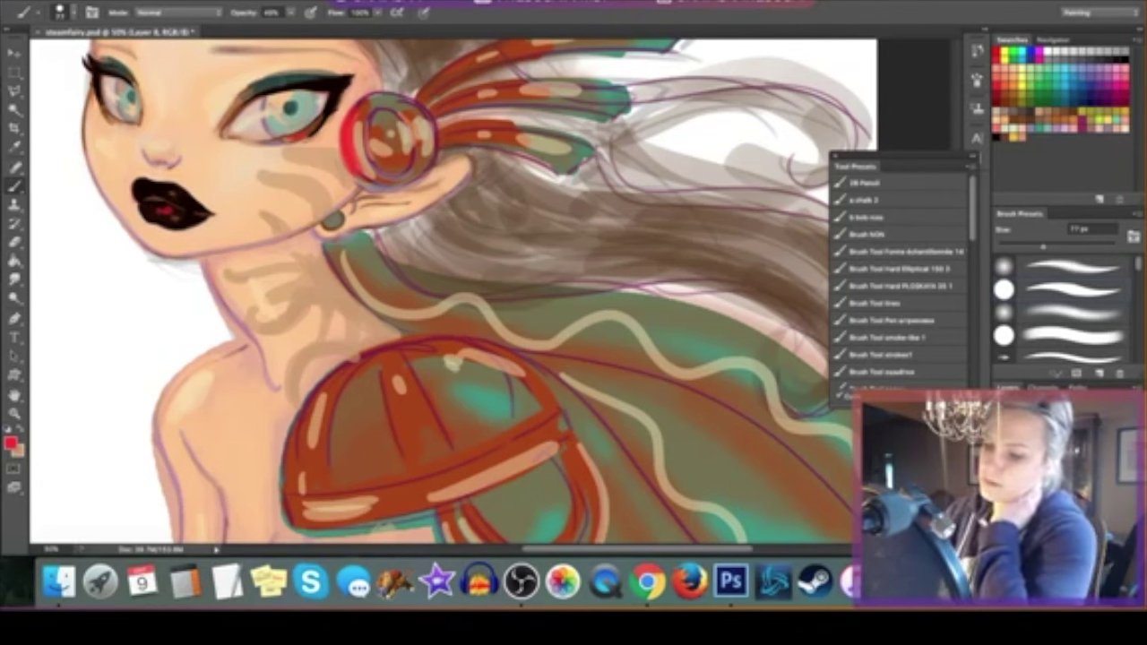
Step: Paint bright red shading on the domed shoulder armour, its lower ring and along the veins of the wing
{"action": "key", "text": "z"}
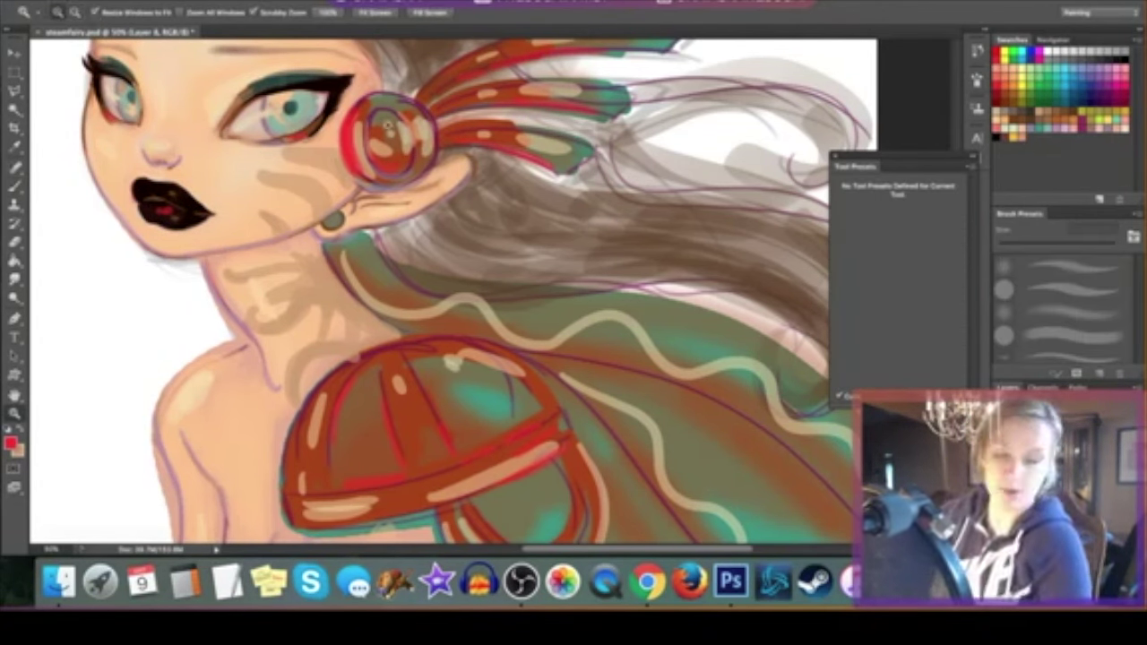
{"action": "key", "text": "ctrl+minus"}
{"action": "key", "text": "b"}
{"action": "left_click_drag", "start_coordinate": [433, 371], "coordinate": [489, 426]}
{"action": "left_click_drag", "start_coordinate": [522, 292], "coordinate": [678, 377]}
{"action": "left_click_drag", "start_coordinate": [530, 371], "coordinate": [678, 515]}
{"action": "key", "text": "space"}
{"action": "left_click_drag", "start_coordinate": [584, 166], "coordinate": [588, 215]}
Step: Pick a light blue and paint strands along the hairline and across the lower flowing hair behind the ear
{"action": "left_click", "coordinate": [1077, 63]}
{"action": "mouse_move", "coordinate": [246, 59]}
{"action": "left_mouse_down"}
{"action": "mouse_move", "coordinate": [332, 90]}
{"action": "mouse_move", "coordinate": [363, 152]}
{"action": "left_mouse_up"}
{"action": "mouse_move", "coordinate": [354, 275]}
{"action": "left_mouse_down"}
{"action": "mouse_move", "coordinate": [430, 296]}
{"action": "mouse_move", "coordinate": [627, 309]}
{"action": "left_mouse_up"}
{"action": "left_click_drag", "start_coordinate": [395, 273], "coordinate": [667, 341]}
{"action": "left_click_drag", "start_coordinate": [403, 251], "coordinate": [672, 372]}
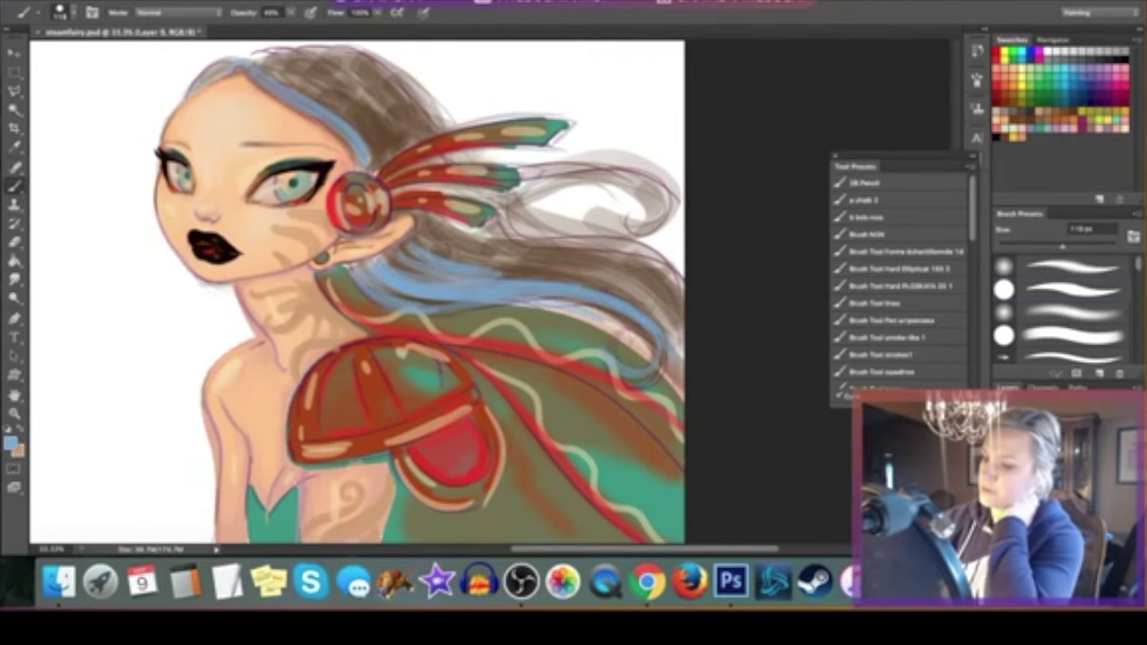
Step: Cover the crown, the strands behind the headgear fins and the curling hair tips with light blue strokes
{"action": "left_click_drag", "start_coordinate": [426, 233], "coordinate": [681, 314]}
{"action": "left_click_drag", "start_coordinate": [388, 255], "coordinate": [448, 279]}
{"action": "left_click_drag", "start_coordinate": [269, 67], "coordinate": [419, 135]}
{"action": "mouse_move", "coordinate": [448, 197]}
{"action": "left_mouse_down"}
{"action": "mouse_move", "coordinate": [574, 174]}
{"action": "mouse_move", "coordinate": [672, 237]}
{"action": "left_mouse_up"}
{"action": "left_click_drag", "start_coordinate": [457, 156], "coordinate": [677, 170]}
{"action": "left_click_drag", "start_coordinate": [403, 90], "coordinate": [511, 107]}
Step: Fill the white background with a dark brown
{"action": "left_click", "coordinate": [1026, 109]}
{"action": "key", "text": "g"}
{"action": "left_click", "coordinate": [165, 453]}
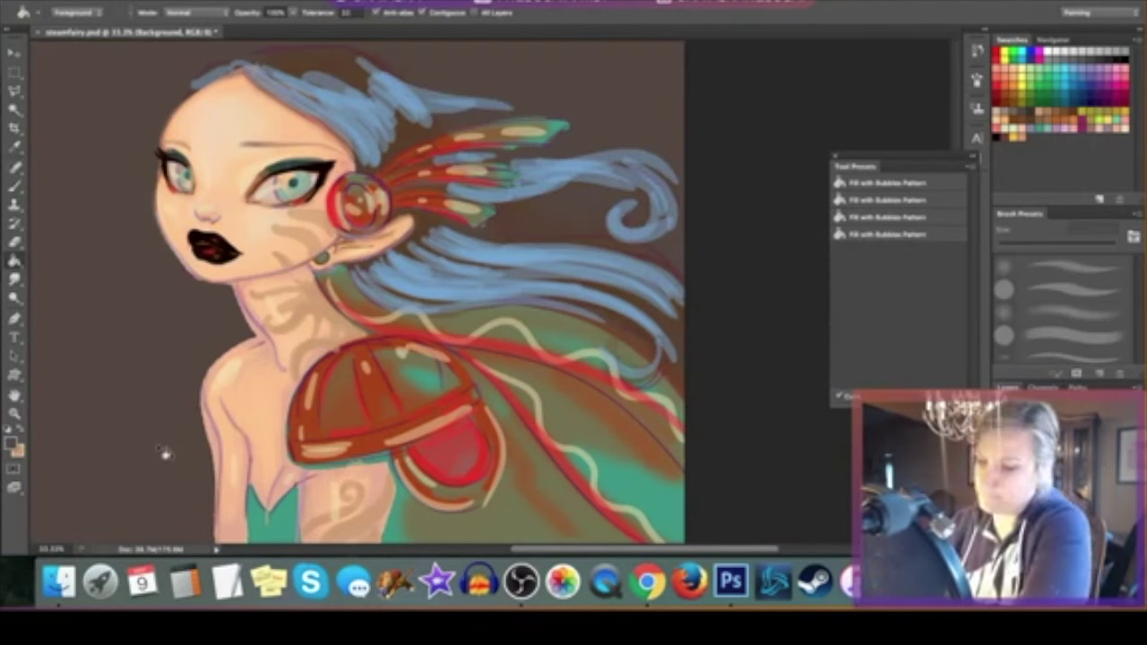
Step: Paint soft grey-brown clouds into the background with a large textured brush and save the document
{"action": "key", "text": "b"}
{"action": "right_click", "coordinate": [136, 207]}
{"action": "left_click", "coordinate": [179, 302]}
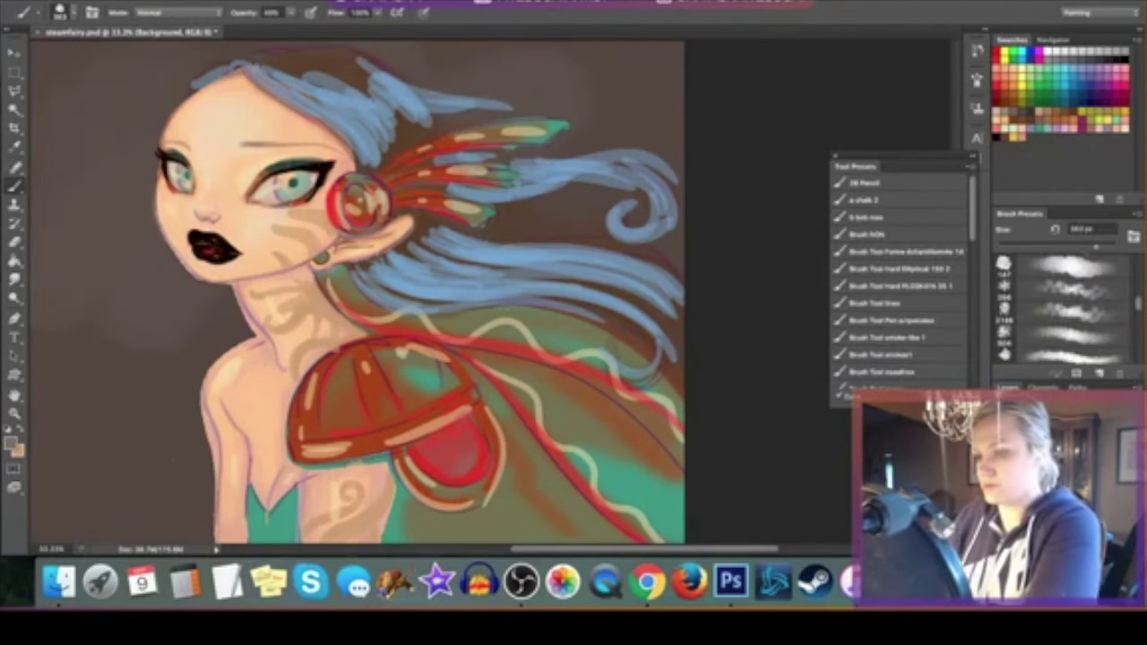
{"action": "left_click_drag", "start_coordinate": [54, 287], "coordinate": [90, 398]}
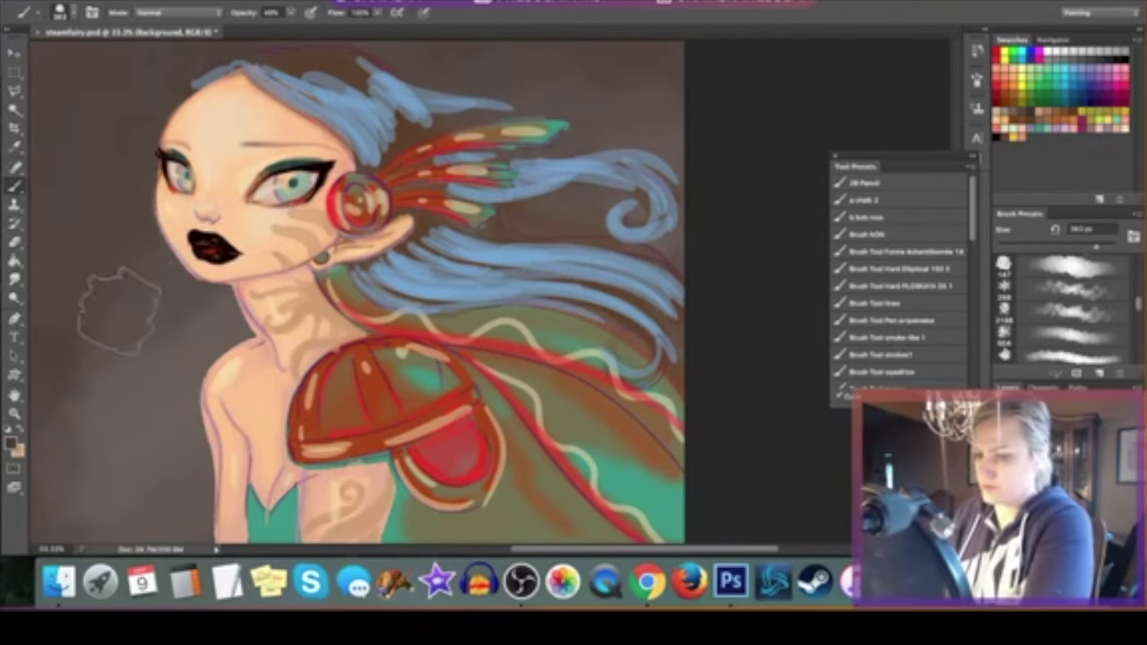
{"action": "key", "text": "F12"}
Step: Choose a thin brush and sketch loose grey strands over the crown and beside the face
{"action": "left_click", "coordinate": [983, 196]}
{"action": "right_click", "coordinate": [304, 134]}
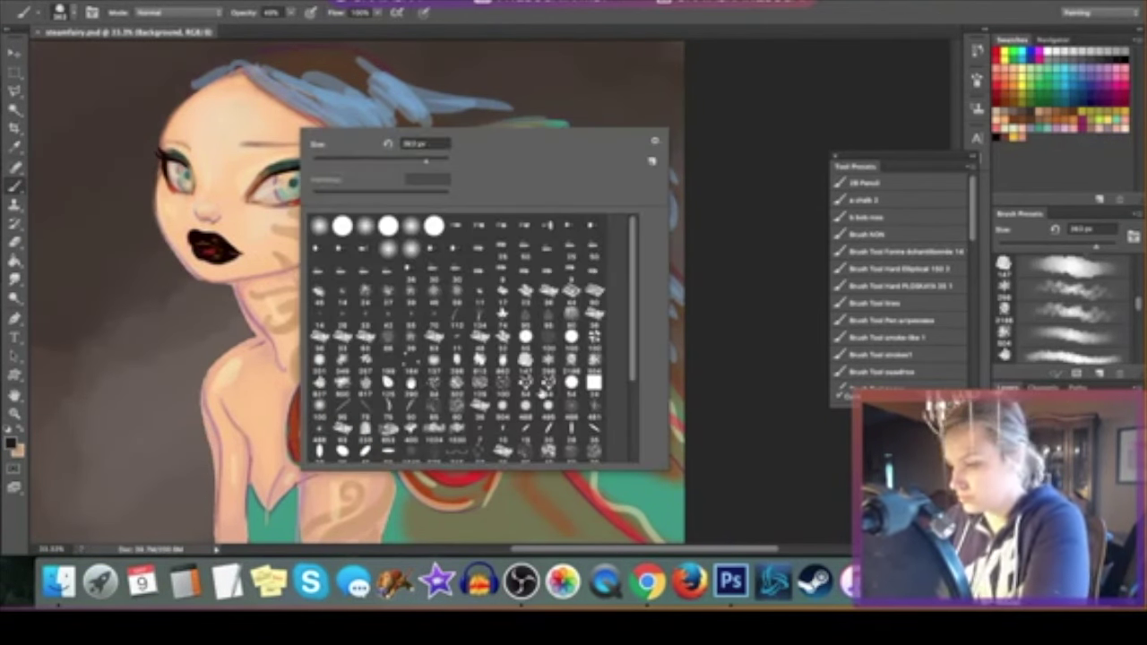
{"action": "right_click", "coordinate": [394, 112]}
{"action": "key", "text": "Escape"}
{"action": "mouse_move", "coordinate": [376, 99]}
{"action": "left_mouse_down"}
{"action": "mouse_move", "coordinate": [269, 63]}
{"action": "mouse_move", "coordinate": [170, 90]}
{"action": "left_mouse_up"}
{"action": "left_click_drag", "start_coordinate": [151, 283], "coordinate": [72, 269]}
{"action": "left_click_drag", "start_coordinate": [170, 98], "coordinate": [50, 269]}
{"action": "left_click_drag", "start_coordinate": [681, 161], "coordinate": [475, 107]}
{"action": "left_click_drag", "start_coordinate": [193, 431], "coordinate": [71, 515]}
Step: Build up long wavy grey locks winding down the background in front of the face and shoulder
{"action": "right_click", "coordinate": [143, 192]}
{"action": "key", "text": "Escape"}
{"action": "left_click_drag", "start_coordinate": [88, 323], "coordinate": [40, 394]}
{"action": "key", "text": "4"}
{"action": "key", "text": "5"}
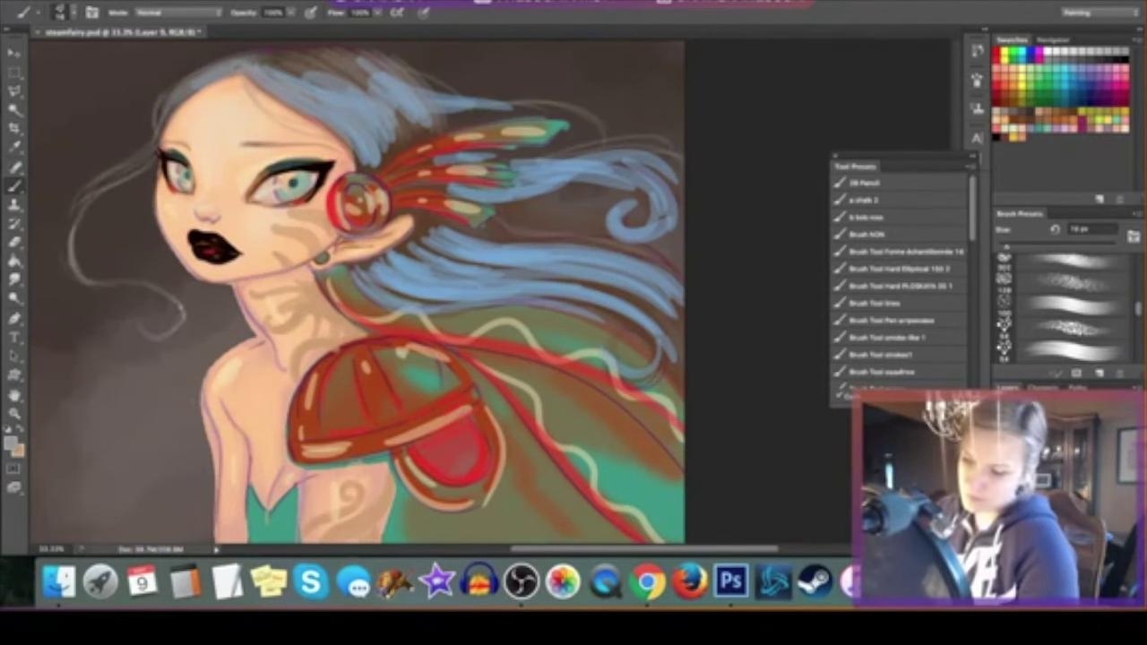
{"action": "left_click_drag", "start_coordinate": [86, 466], "coordinate": [59, 507]}
{"action": "left_click_drag", "start_coordinate": [197, 423], "coordinate": [64, 521]}
{"action": "left_click_drag", "start_coordinate": [111, 321], "coordinate": [39, 394]}
{"action": "left_click_drag", "start_coordinate": [179, 372], "coordinate": [74, 391]}
{"action": "mouse_move", "coordinate": [192, 298]}
{"action": "left_mouse_down"}
{"action": "mouse_move", "coordinate": [63, 260]}
{"action": "mouse_move", "coordinate": [81, 283]}
{"action": "left_mouse_up"}
Step: Paint grey strands over the blue on the forehead hairline and crown, extending them back above the headgear fins
{"action": "left_click_drag", "start_coordinate": [134, 190], "coordinate": [68, 233]}
{"action": "left_click_drag", "start_coordinate": [192, 85], "coordinate": [139, 168]}
{"action": "left_click_drag", "start_coordinate": [318, 130], "coordinate": [251, 85]}
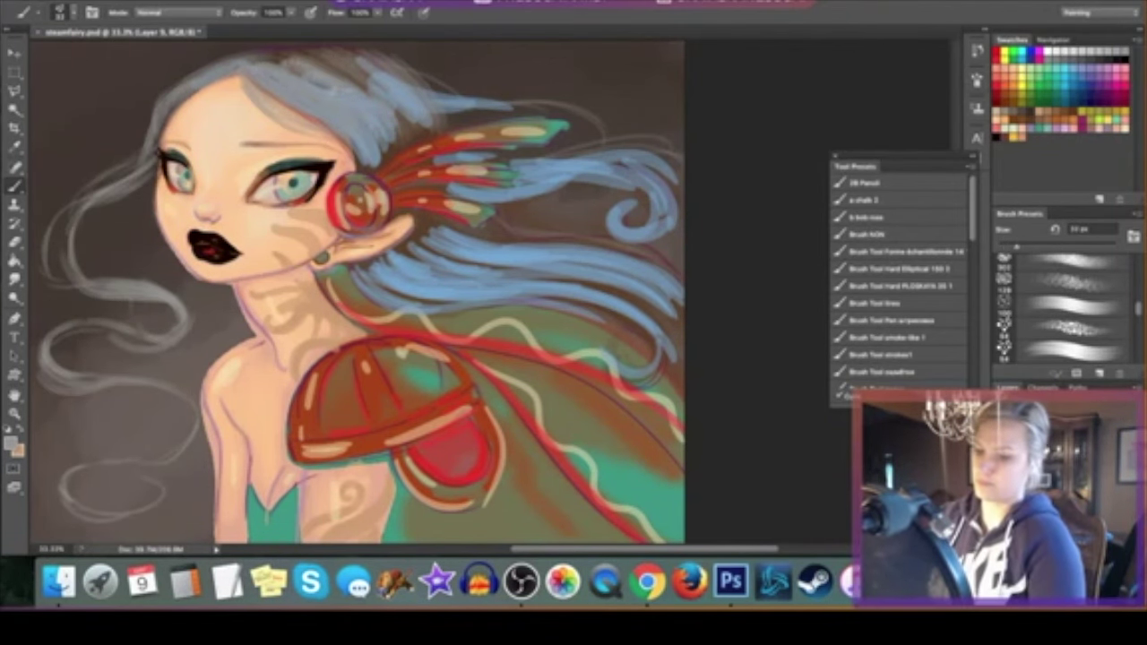
{"action": "left_click_drag", "start_coordinate": [349, 59], "coordinate": [259, 90]}
{"action": "left_click_drag", "start_coordinate": [354, 63], "coordinate": [627, 148]}
{"action": "left_click_drag", "start_coordinate": [412, 233], "coordinate": [489, 265]}
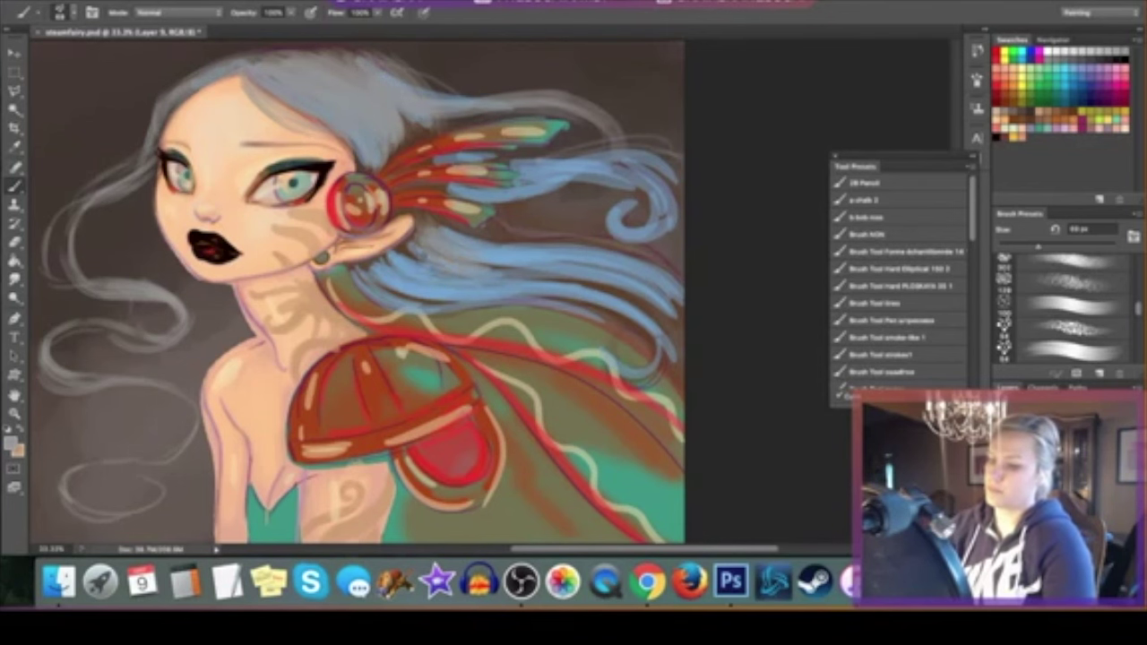
Step: Blend grey over the blue lower hair mass and add thin grey wisps above the headgear fins
{"action": "left_click_drag", "start_coordinate": [358, 309], "coordinate": [457, 251]}
{"action": "left_click_drag", "start_coordinate": [475, 304], "coordinate": [682, 296]}
{"action": "left_click_drag", "start_coordinate": [439, 269], "coordinate": [685, 224]}
{"action": "left_click_drag", "start_coordinate": [645, 81], "coordinate": [502, 112]}
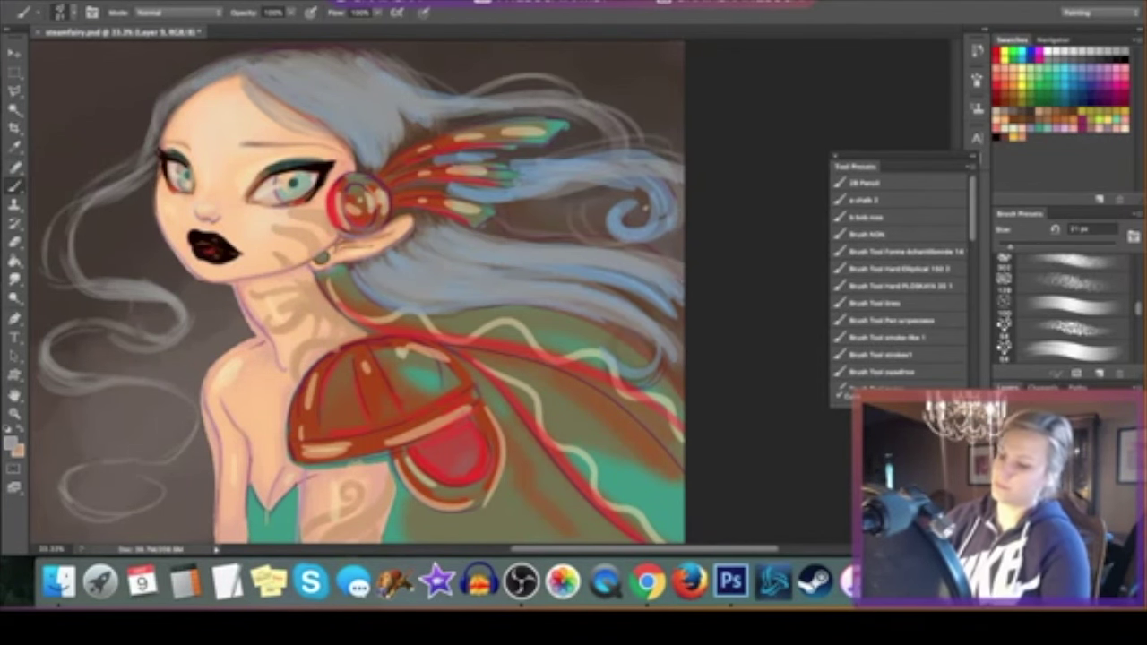
Step: Add a new layer and paint lighter grey strands on the front lock, crown and lower hair
{"action": "right_click", "coordinate": [184, 261]}
{"action": "key", "text": "Return"}
{"action": "key", "text": "ctrl+shift+alt+n"}
{"action": "left_click_drag", "start_coordinate": [130, 277], "coordinate": [63, 202]}
{"action": "left_click_drag", "start_coordinate": [135, 188], "coordinate": [58, 274]}
{"action": "left_click_drag", "start_coordinate": [215, 81], "coordinate": [152, 157]}
{"action": "left_click_drag", "start_coordinate": [274, 85], "coordinate": [359, 152]}
{"action": "left_click_drag", "start_coordinate": [341, 89], "coordinate": [385, 135]}
{"action": "left_click_drag", "start_coordinate": [376, 81], "coordinate": [452, 99]}
{"action": "left_click_drag", "start_coordinate": [322, 116], "coordinate": [354, 143]}
{"action": "left_click_drag", "start_coordinate": [455, 256], "coordinate": [542, 287]}
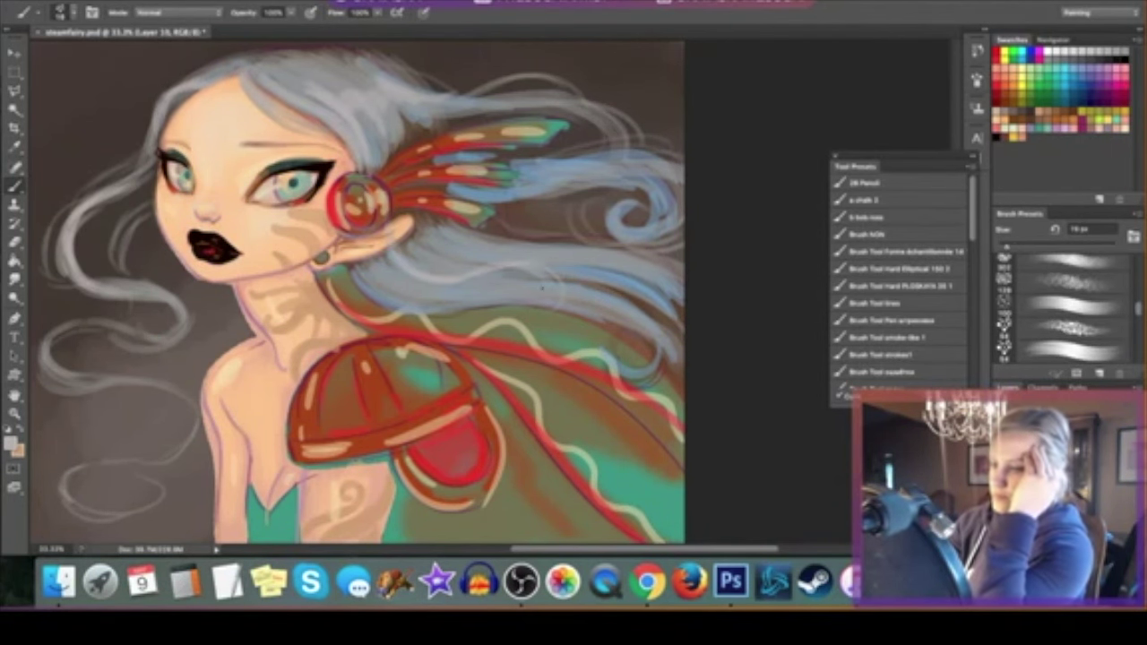
Step: Paint pale highlights on the trailing strands and rear curl, and change the highlight layer's blending mode
{"action": "right_click", "coordinate": [574, 88]}
{"action": "key", "text": "Return"}
{"action": "left_click_drag", "start_coordinate": [636, 97], "coordinate": [571, 157]}
{"action": "left_click_drag", "start_coordinate": [683, 167], "coordinate": [573, 199]}
{"action": "left_click_drag", "start_coordinate": [675, 221], "coordinate": [619, 242]}
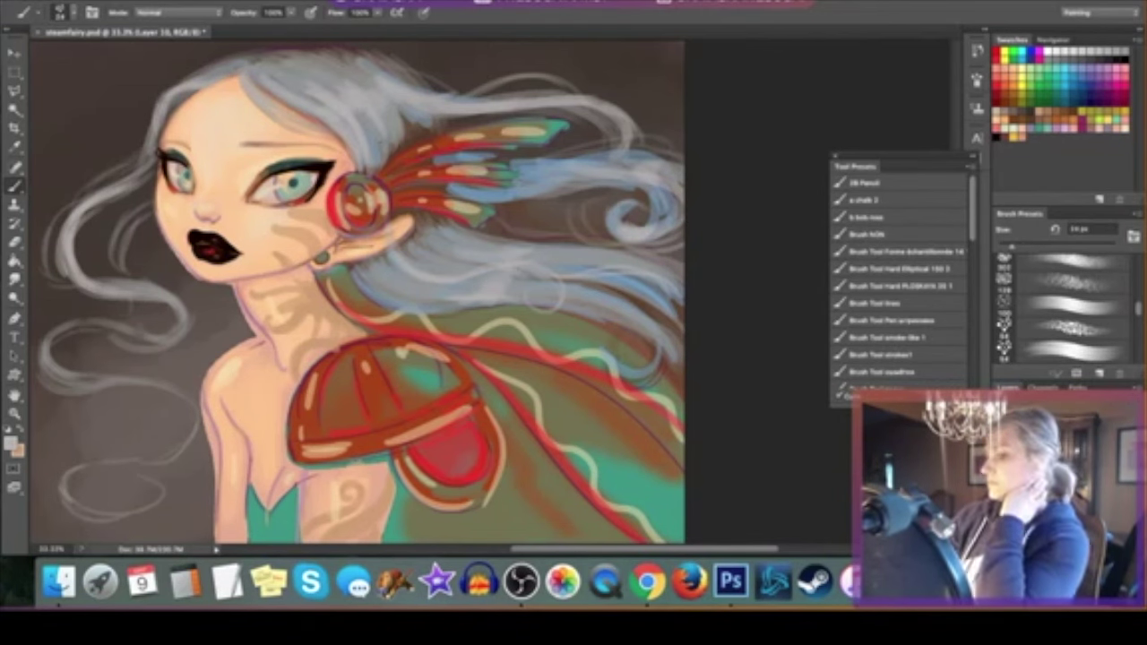
{"action": "left_click", "coordinate": [1030, 402]}
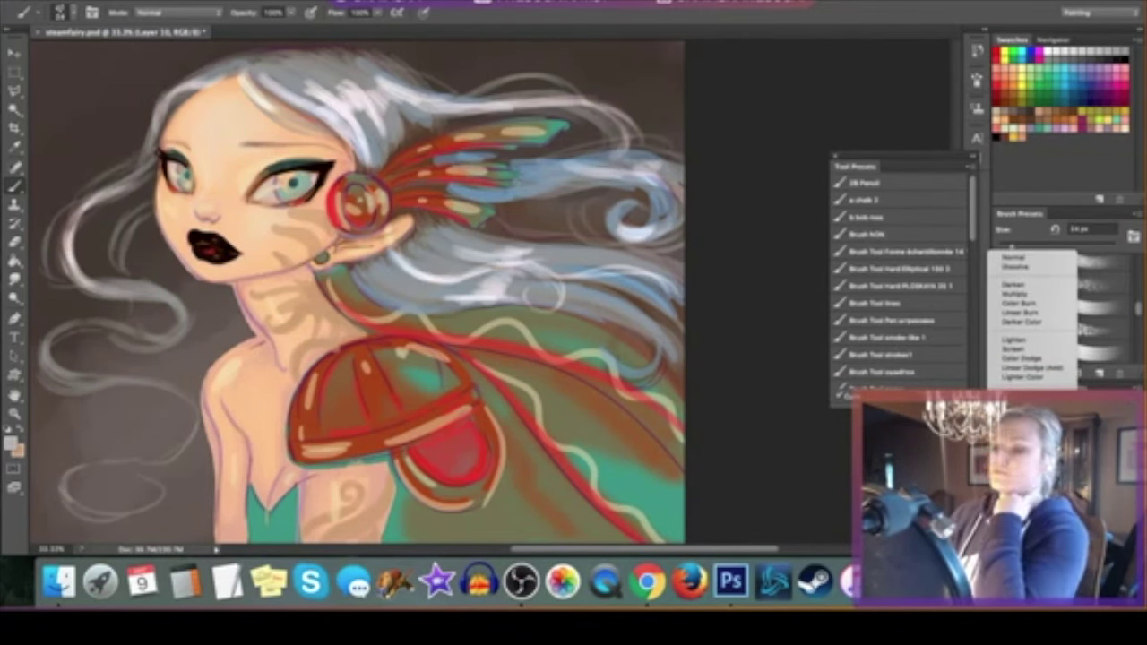
{"action": "key", "text": "Return"}
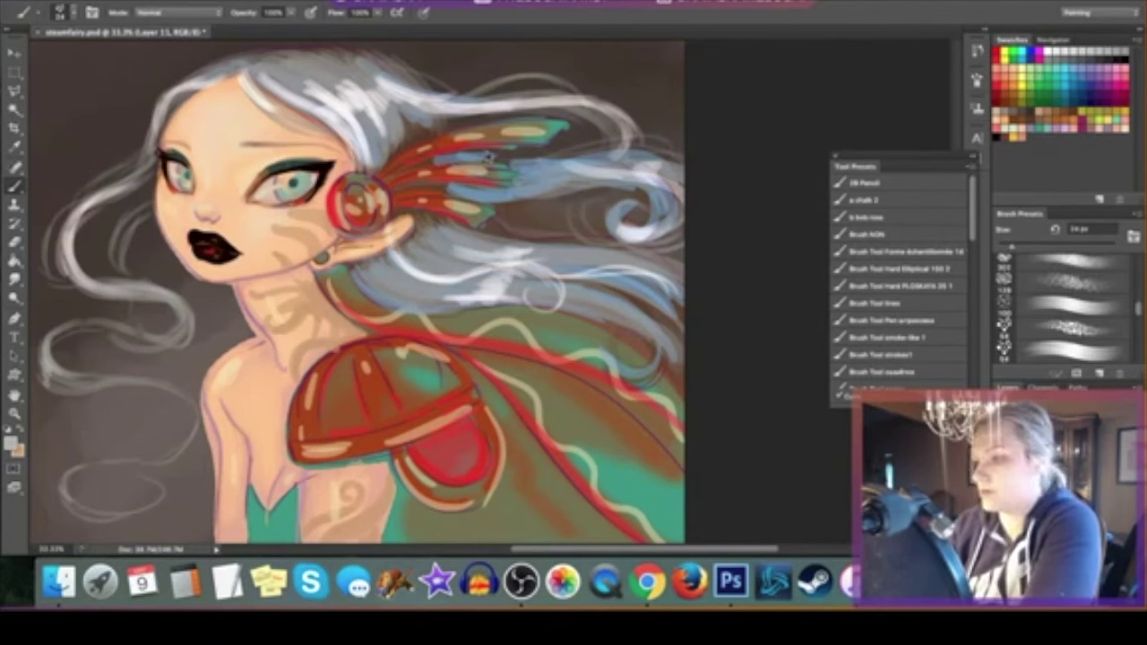
Step: Paint pale grey strokes over the crown, the strands behind the fins and the rear curl with a 47 px brush
{"action": "right_click", "coordinate": [488, 156]}
{"action": "key", "text": "Return"}
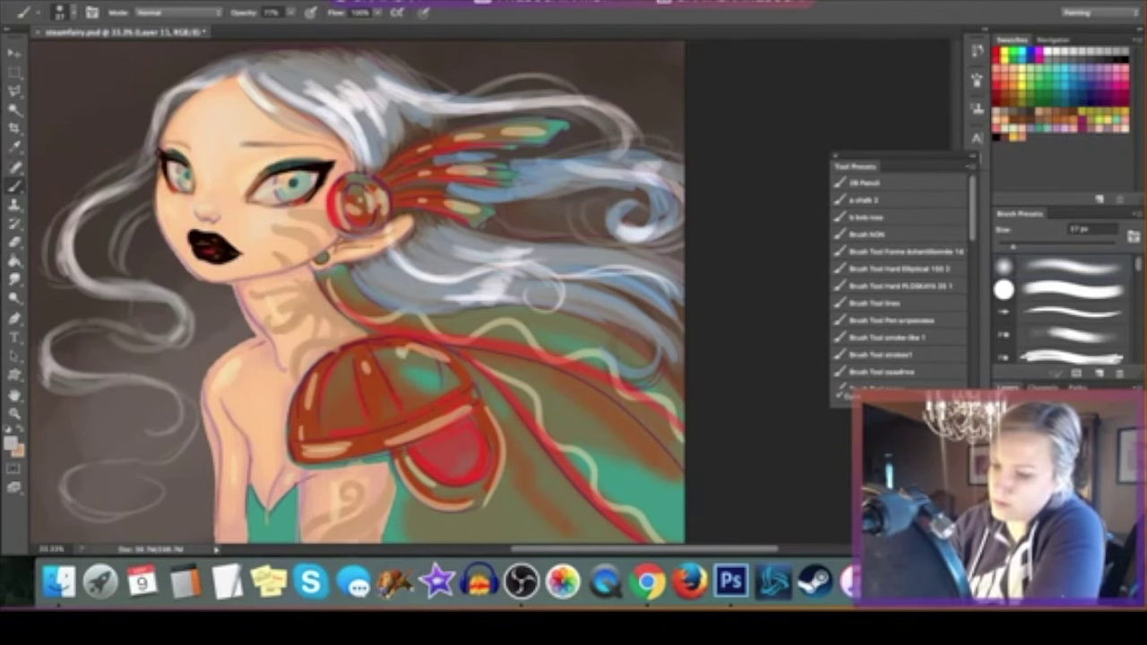
{"action": "right_click", "coordinate": [364, 149]}
{"action": "key", "text": "Return"}
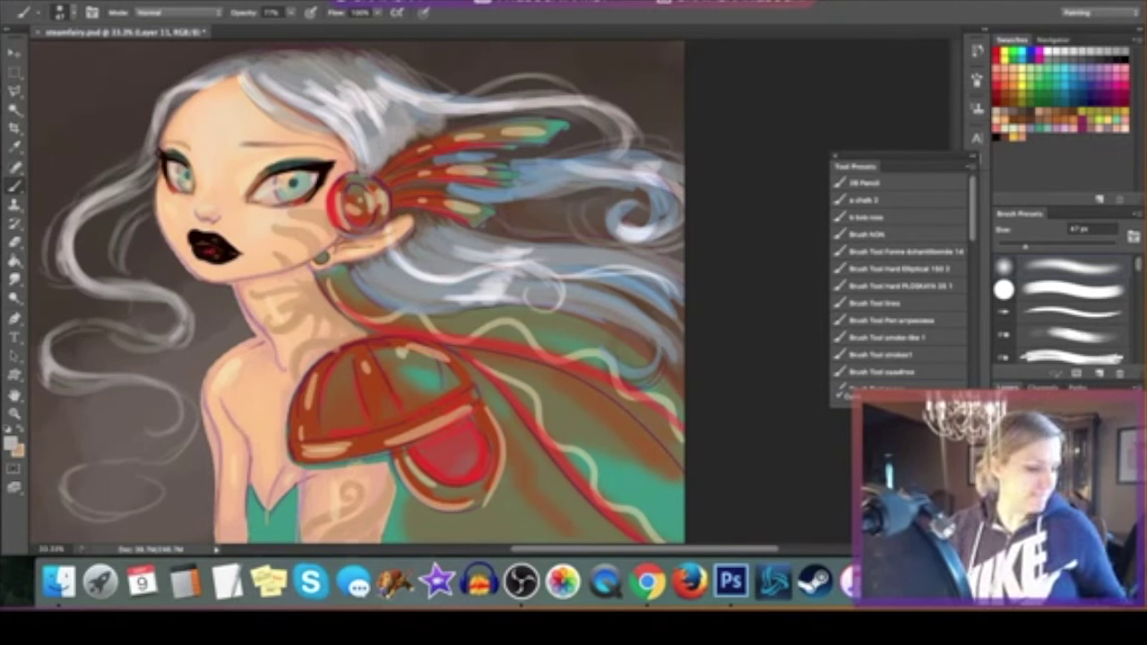
{"action": "mouse_move", "coordinate": [273, 66]}
{"action": "left_mouse_down"}
{"action": "mouse_move", "coordinate": [344, 111]}
{"action": "mouse_move", "coordinate": [627, 126]}
{"action": "left_mouse_up"}
{"action": "left_click_drag", "start_coordinate": [450, 166], "coordinate": [592, 152]}
{"action": "left_click_drag", "start_coordinate": [609, 224], "coordinate": [681, 190]}
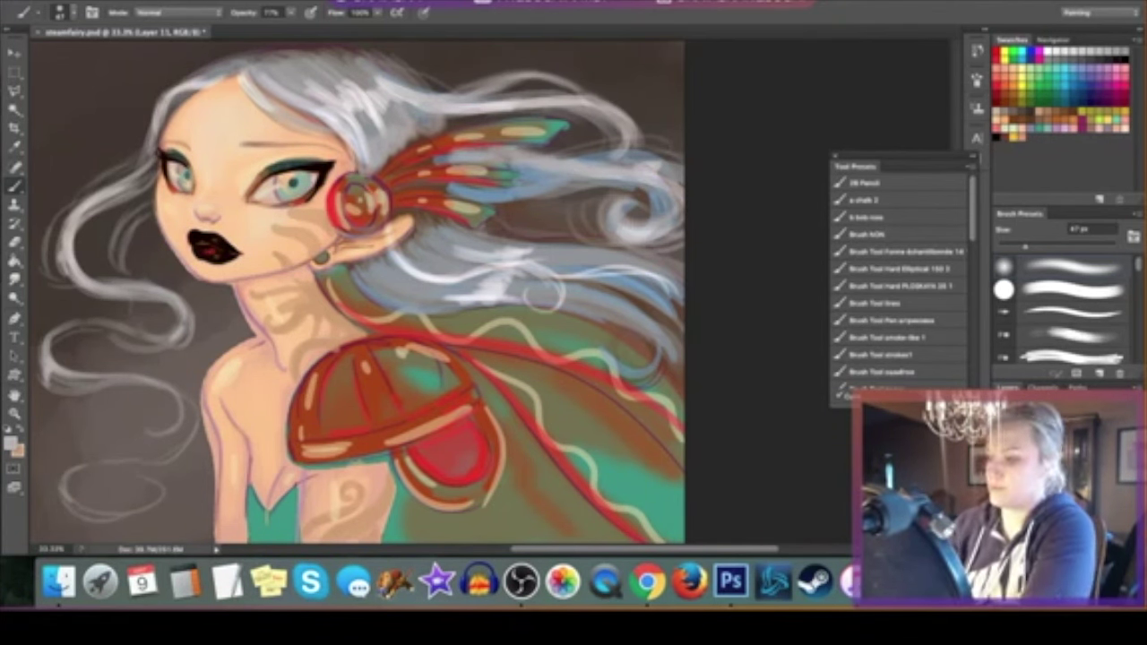
Step: Save the document and paint white highlight strands through the lower hair, the rear curls and the front lock's end
{"action": "key", "text": "F12"}
{"action": "key", "text": "Escape"}
{"action": "key", "text": "b"}
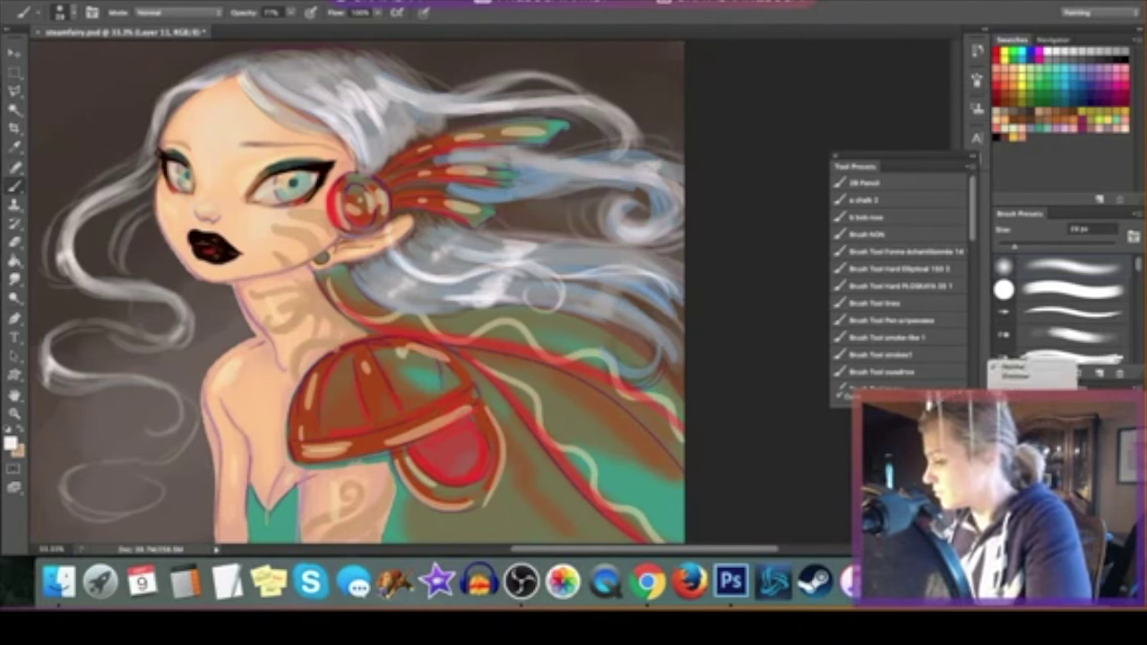
{"action": "left_click_drag", "start_coordinate": [388, 244], "coordinate": [484, 285]}
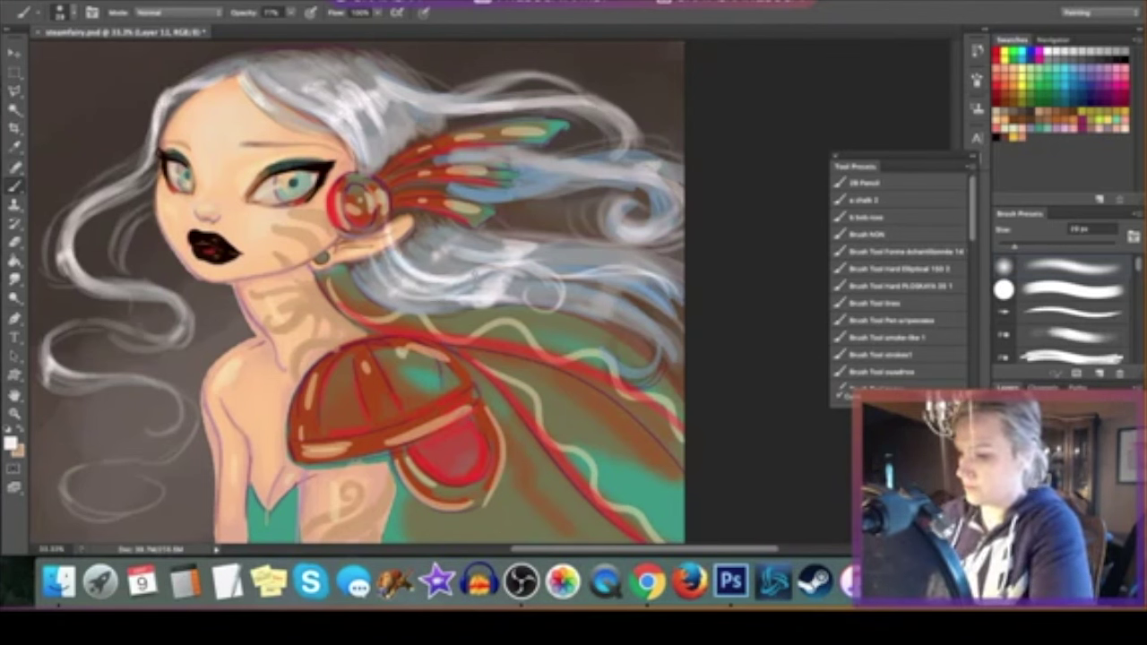
{"action": "left_click_drag", "start_coordinate": [583, 106], "coordinate": [676, 249]}
{"action": "left_click_drag", "start_coordinate": [520, 178], "coordinate": [684, 193]}
{"action": "left_click_drag", "start_coordinate": [477, 279], "coordinate": [683, 266]}
{"action": "left_click_drag", "start_coordinate": [548, 294], "coordinate": [664, 377]}
{"action": "left_click_drag", "start_coordinate": [169, 420], "coordinate": [181, 430]}
{"action": "left_click_drag", "start_coordinate": [148, 475], "coordinate": [165, 514]}
Step: Glaze the hair and front locks with low-opacity lavender using a larger brush
{"action": "right_click", "coordinate": [279, 260]}
{"action": "key", "text": "Return"}
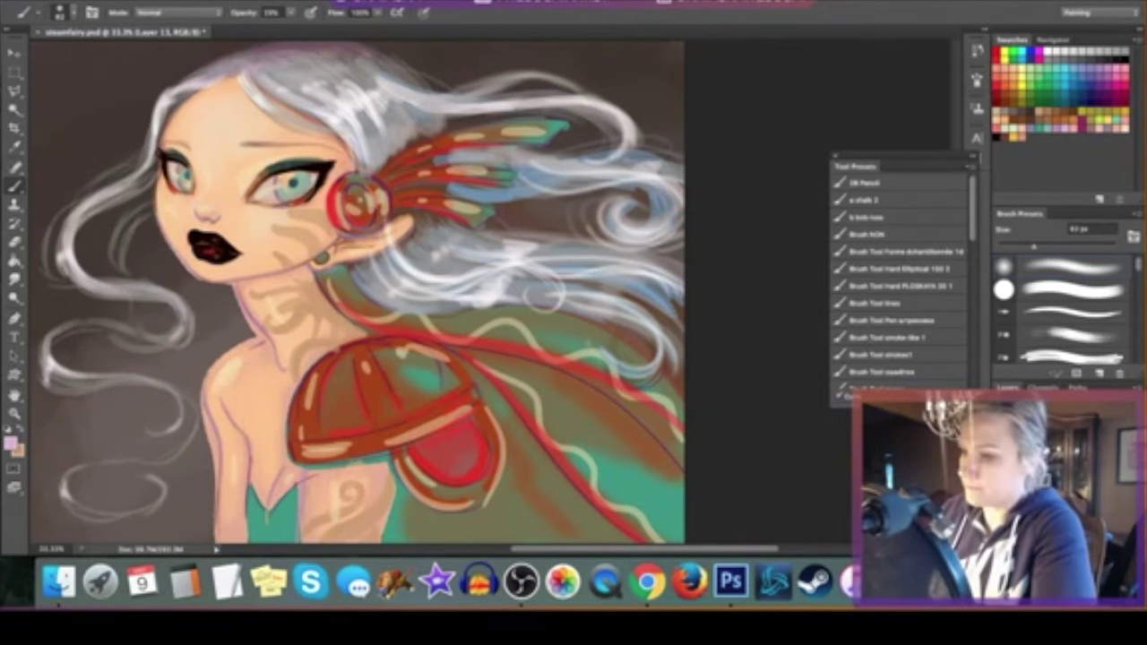
{"action": "right_click", "coordinate": [470, 259]}
{"action": "key", "text": "Return"}
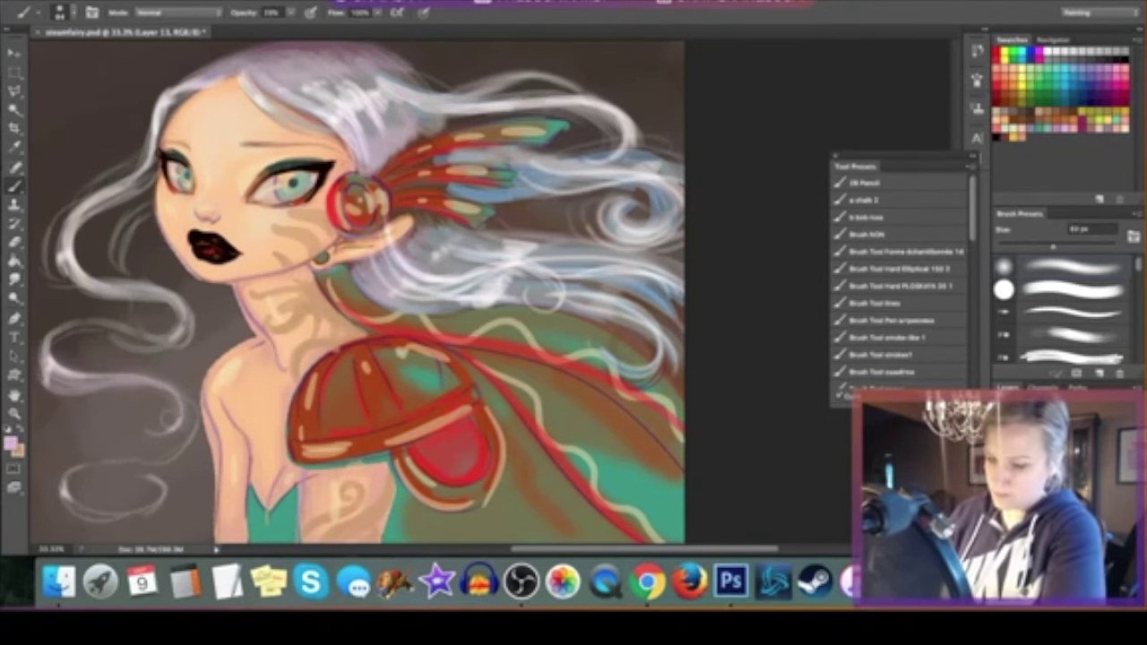
{"action": "left_click_drag", "start_coordinate": [184, 360], "coordinate": [62, 528]}
{"action": "left_click_drag", "start_coordinate": [197, 220], "coordinate": [72, 305]}
{"action": "left_click_drag", "start_coordinate": [543, 263], "coordinate": [681, 330]}
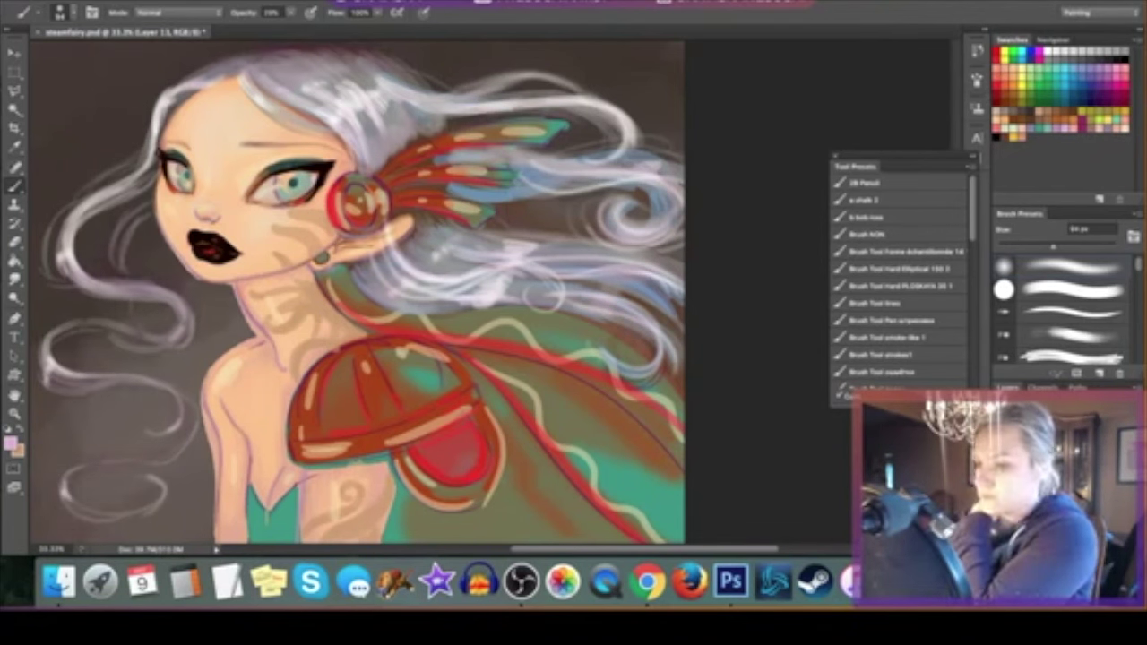
Step: Change the lavender layer's blending mode and brush a soft violet glow behind the fins and around the front locks
{"action": "key", "text": "ctrl+shift+z"}
{"action": "key", "text": "ctrl+shift+z"}
{"action": "key", "text": "ctrl+shift+z"}
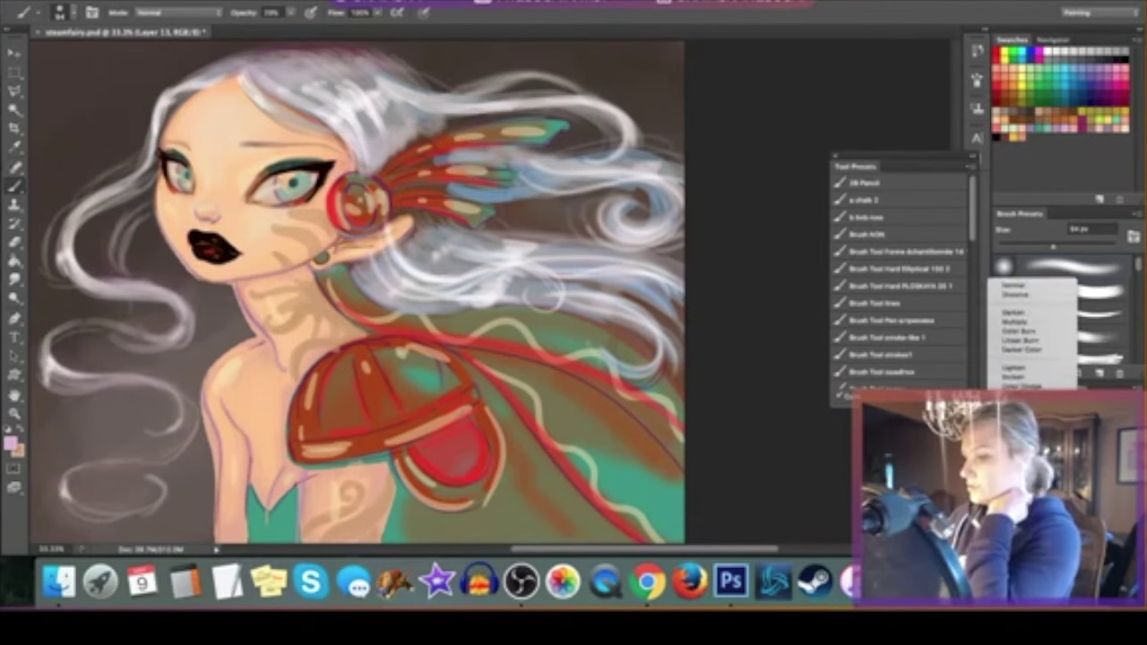
{"action": "key", "text": "ctrl+shift+z"}
{"action": "key", "text": "ctrl+shift+z"}
{"action": "key", "text": "ctrl+shift+z"}
{"action": "key", "text": "ctrl+shift+z"}
{"action": "key", "text": "ctrl+shift+z"}
{"action": "key", "text": "ctrl+shift+z"}
{"action": "key", "text": "ctrl+shift+z"}
{"action": "key", "text": "ctrl+shift+z"}
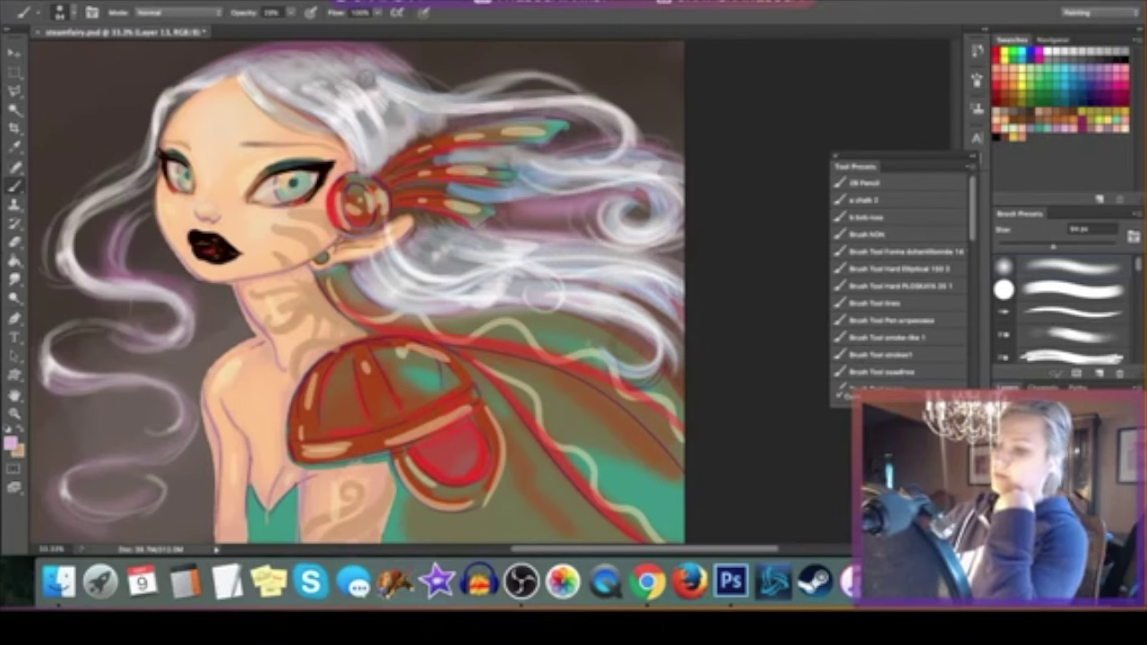
Step: Extend the violet glow around the hair's outer contour and add thin wisps beside the upper front lock
{"action": "key", "text": "ctrl+shift+z"}
{"action": "key", "text": "ctrl+shift+z"}
{"action": "key", "text": "ctrl+shift+z"}
{"action": "key", "text": "ctrl+shift+z"}
{"action": "key", "text": "ctrl+shift+z"}
{"action": "key", "text": "ctrl+shift+z"}
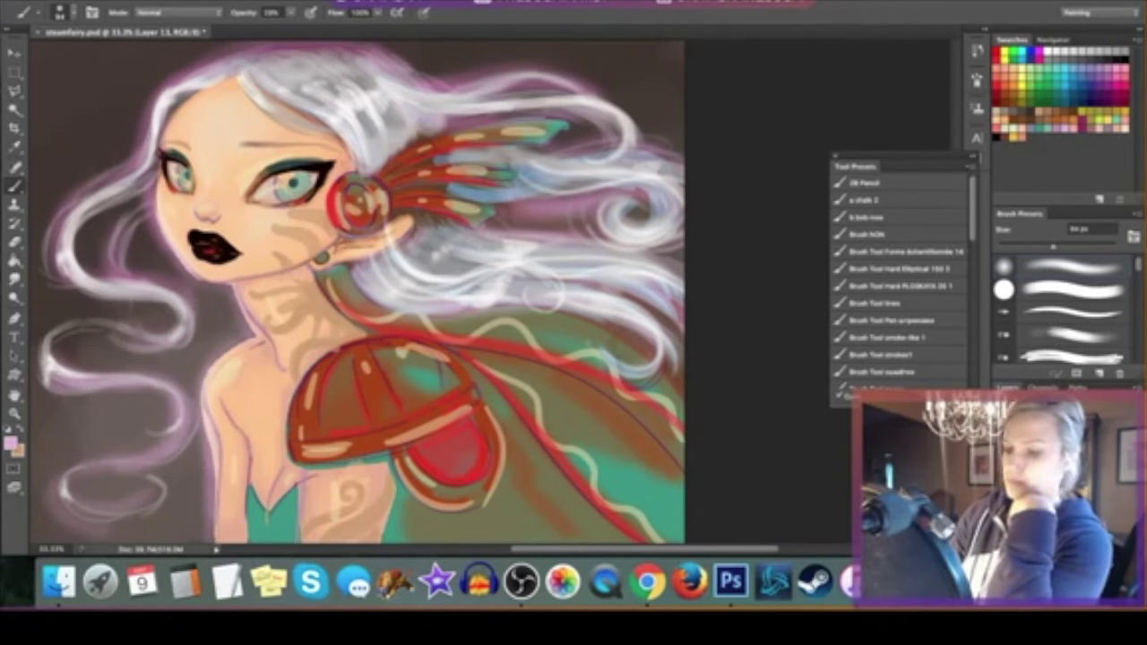
{"action": "key", "text": "ctrl+shift+z"}
{"action": "key", "text": "ctrl+shift+z"}
{"action": "key", "text": "ctrl+shift+z"}
{"action": "key", "text": "ctrl+shift+z"}
{"action": "key", "text": "ctrl+shift+z"}
{"action": "key", "text": "ctrl+shift+z"}
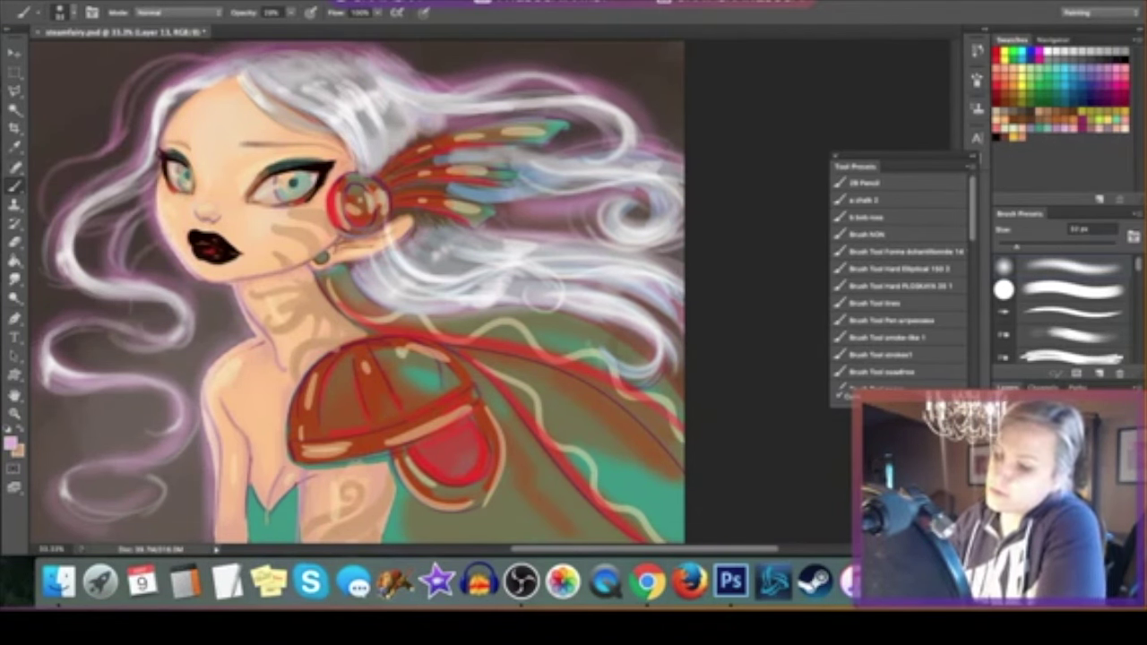
Step: Paint thin curling lavender wisps around the front locks and above the trailing hair with a small brush
{"action": "key", "text": "ctrl+shift+z"}
{"action": "key", "text": "ctrl+shift+z"}
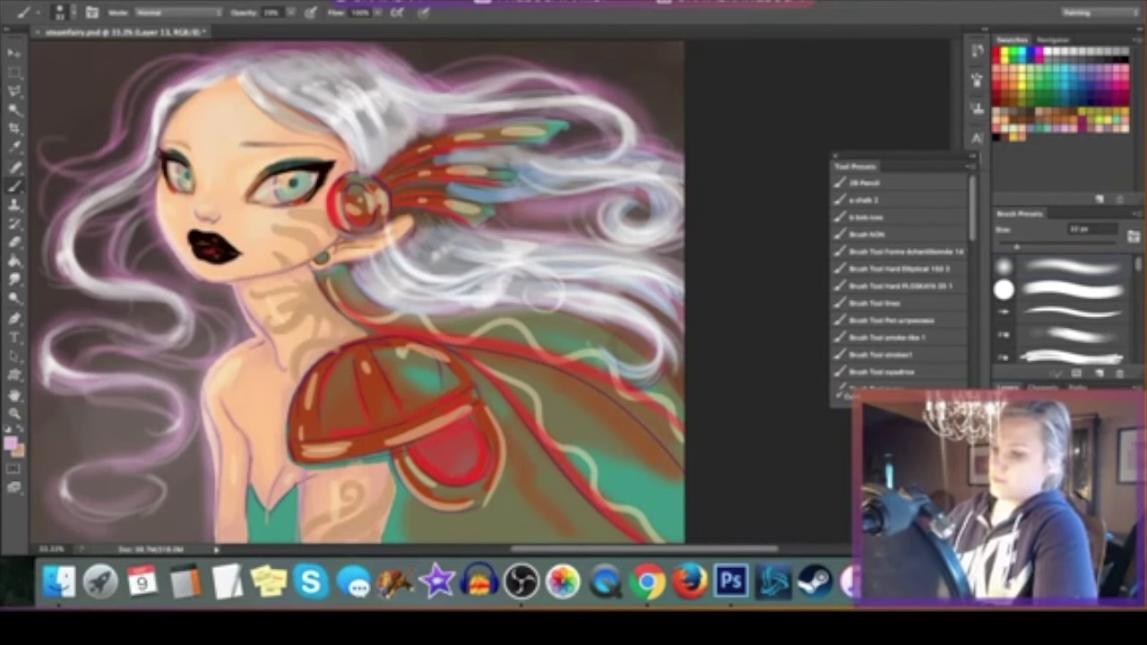
{"action": "key", "text": "ctrl+shift+z"}
{"action": "key", "text": "ctrl+shift+z"}
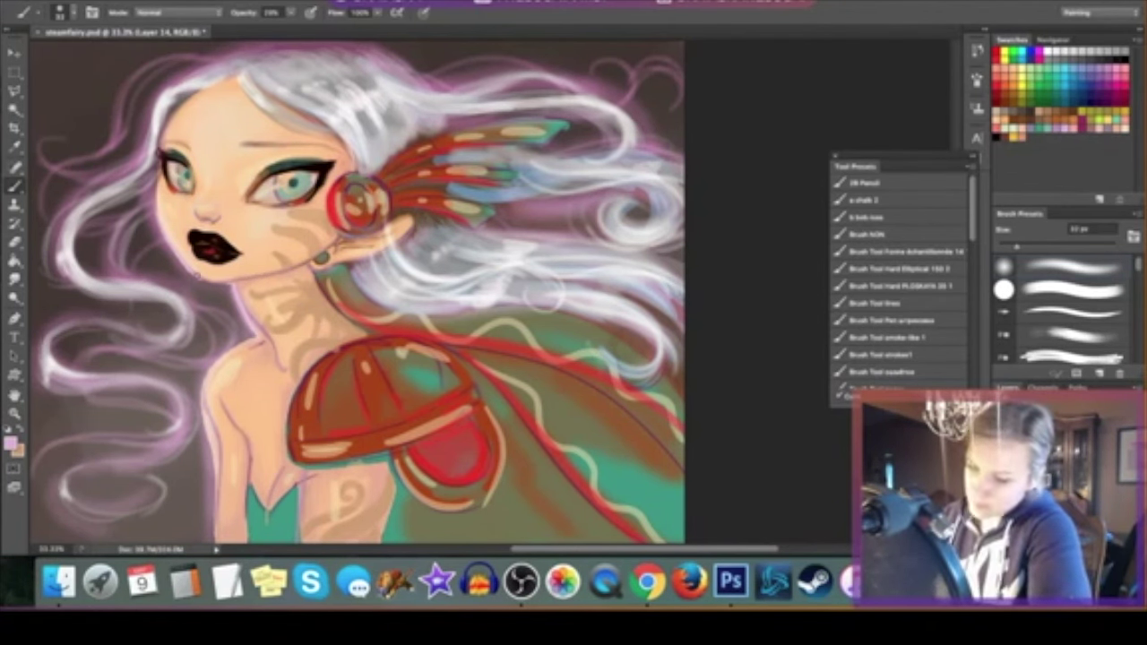
{"action": "key", "text": "ctrl+shift+z"}
{"action": "key", "text": "ctrl+shift+z"}
{"action": "key", "text": "ctrl+shift+z"}
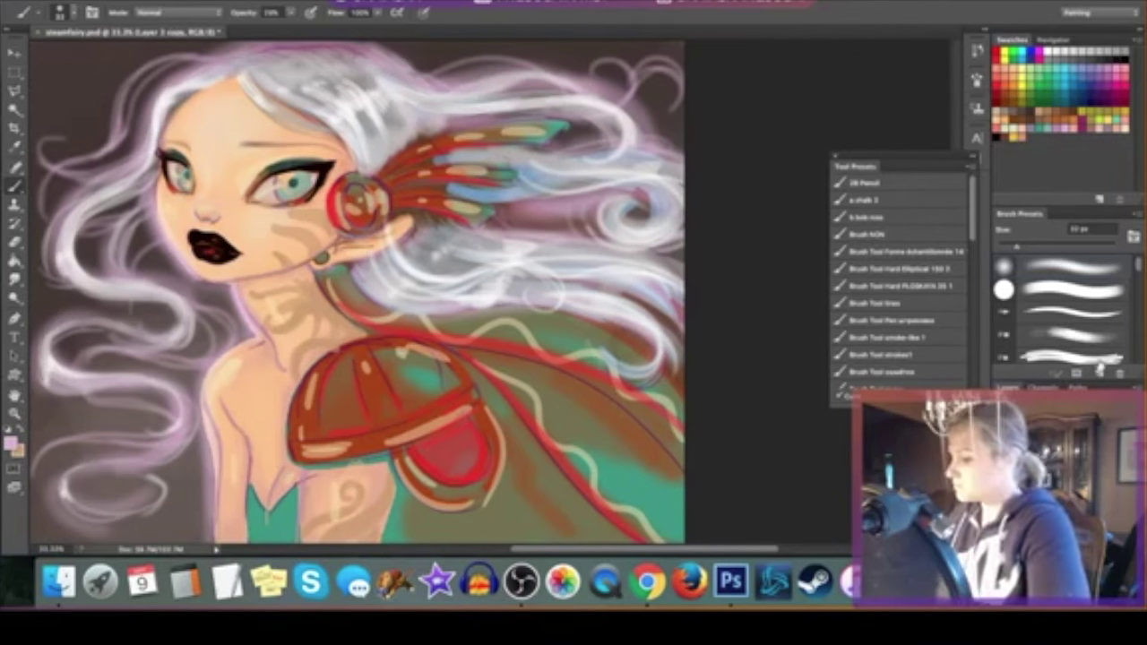
Step: Isolate the green channel of the Layer 3 copy and enlarge it slightly to create colour fringes
{"action": "key", "text": "ctrl+4"}
{"action": "key", "text": "ctrl+2"}
{"action": "key", "text": "ctrl+4"}
{"action": "left_click_drag", "start_coordinate": [222, 38], "coordinate": [227, 47]}
{"action": "key", "text": "v"}
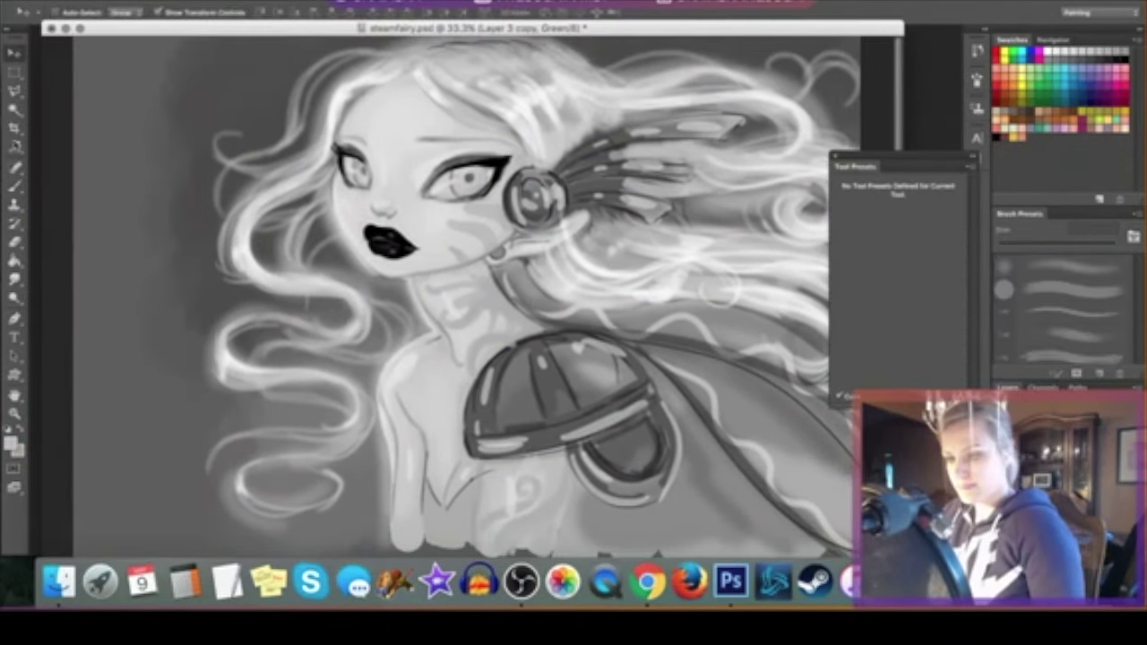
{"action": "key", "text": "ctrl+minus"}
{"action": "key", "text": "ctrl+t"}
{"action": "left_click_drag", "start_coordinate": [663, 105], "coordinate": [669, 97]}
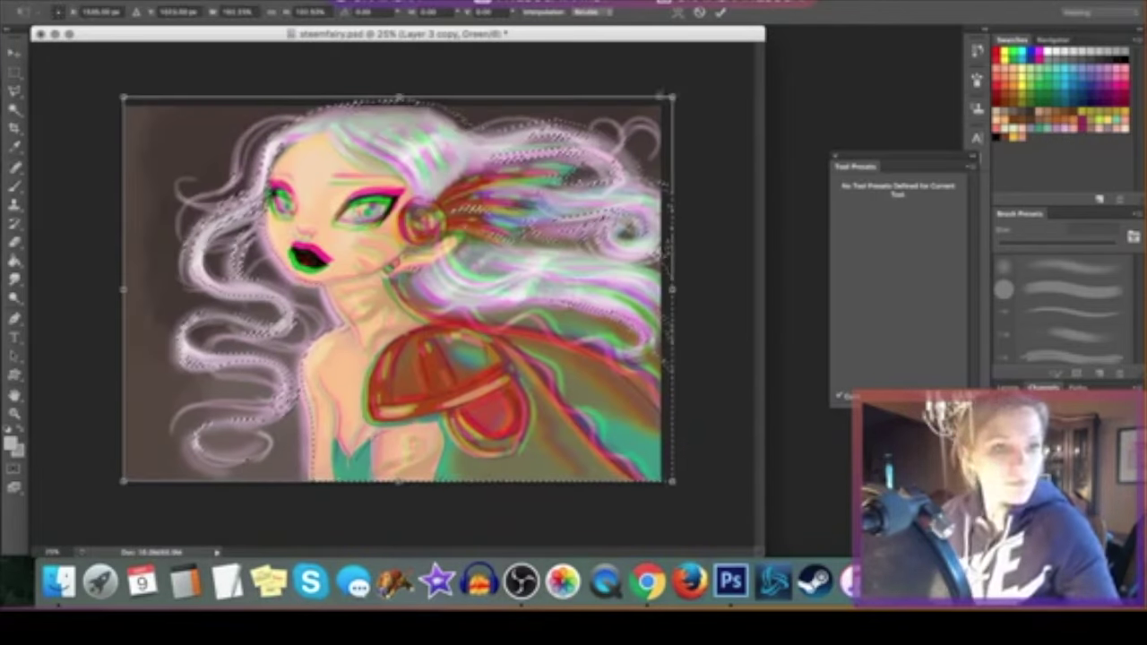
{"action": "key", "text": "Return"}
Step: Toggle the green channel's transformation to compare the colour fringing, and clear the selection
{"action": "key", "text": "ctrl+z"}
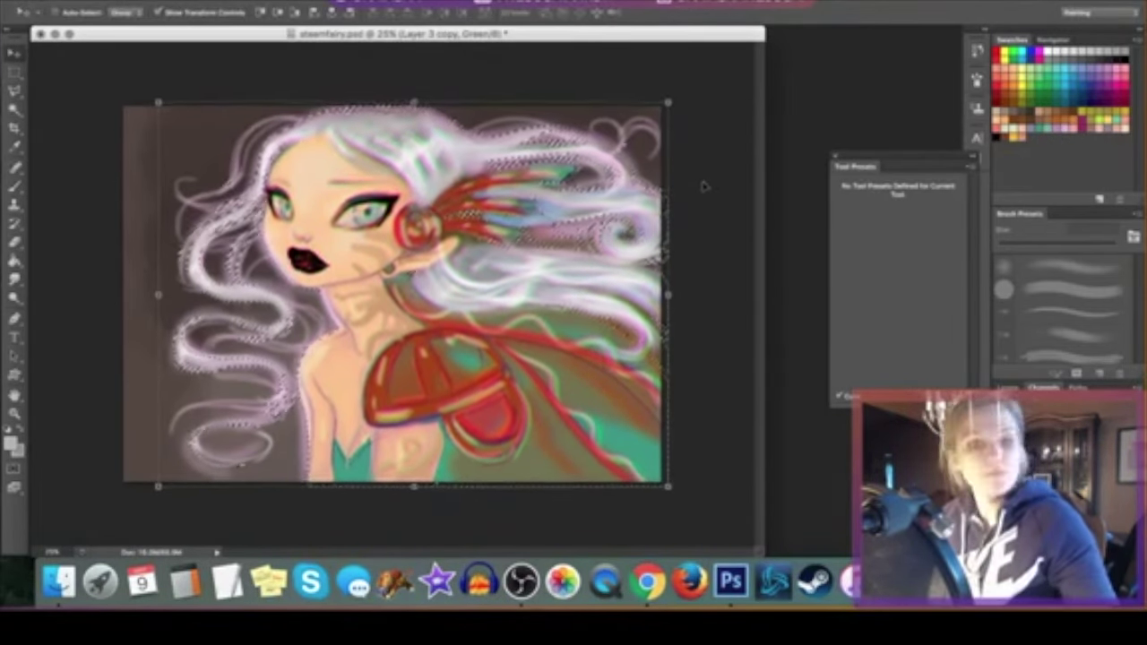
{"action": "key", "text": "ctrl+z"}
{"action": "key", "text": "ctrl+z"}
{"action": "key", "text": "ctrl+z"}
{"action": "key", "text": "ctrl+d"}
{"action": "key", "text": "e"}
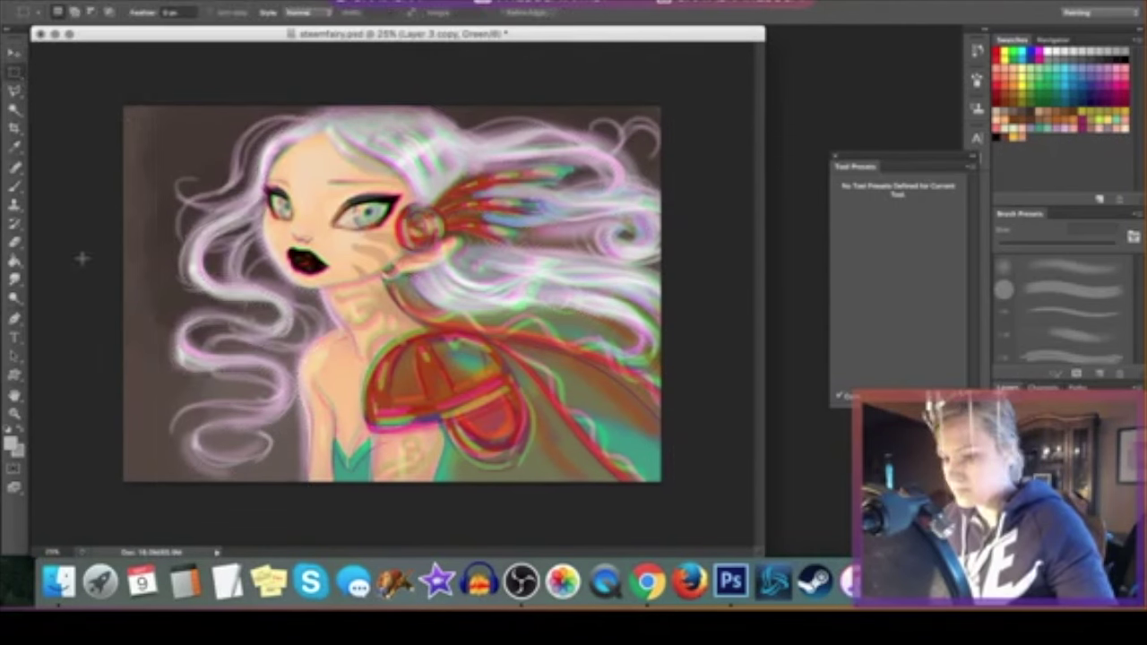
{"action": "left_click", "coordinate": [59, 11]}
{"action": "key", "text": "Escape"}
{"action": "left_click", "coordinate": [148, 2]}
{"action": "key", "text": "Escape"}
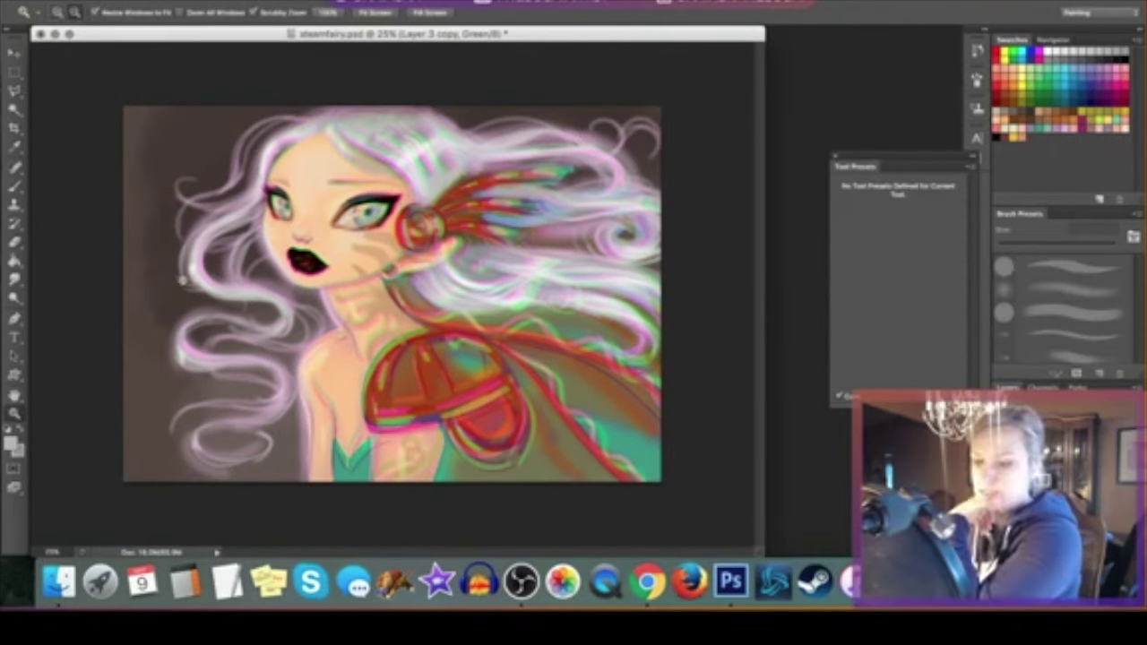
{"action": "key", "text": "ctrl+plus"}
{"action": "left_click", "coordinate": [148, 1]}
{"action": "key", "text": "Escape"}
{"action": "left_click", "coordinate": [148, 2]}
{"action": "key", "text": "Escape"}
Step: Enlarge the eraser and erase over the lips in the green channel
{"action": "right_click", "coordinate": [366, 259]}
{"action": "key", "text": "Escape"}
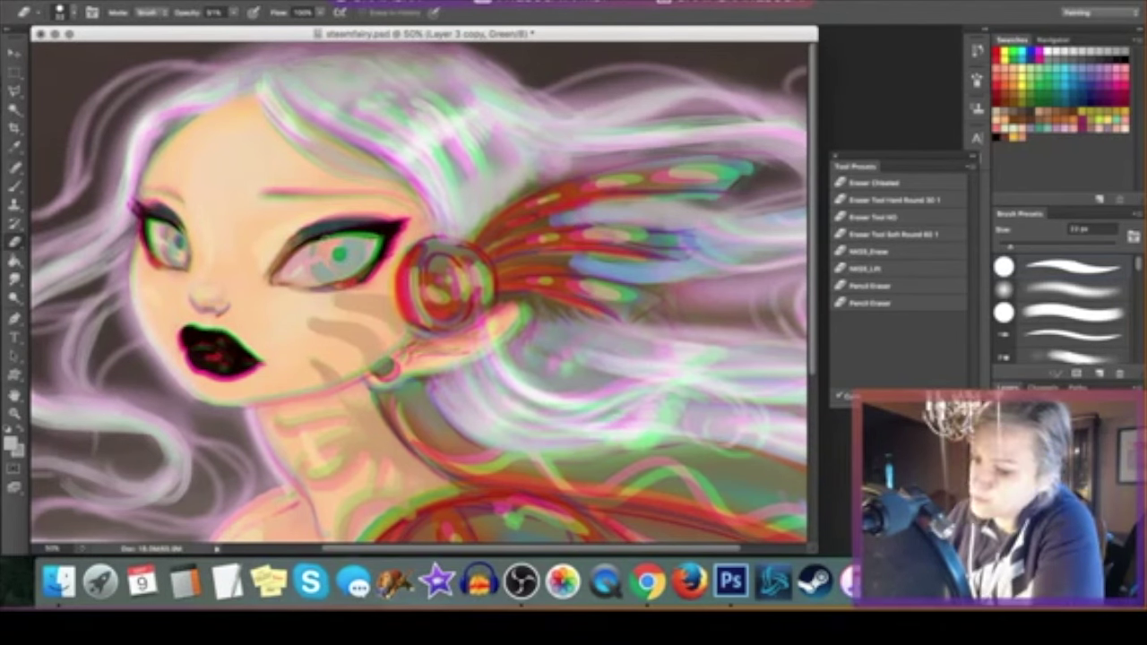
{"action": "key", "text": "period"}
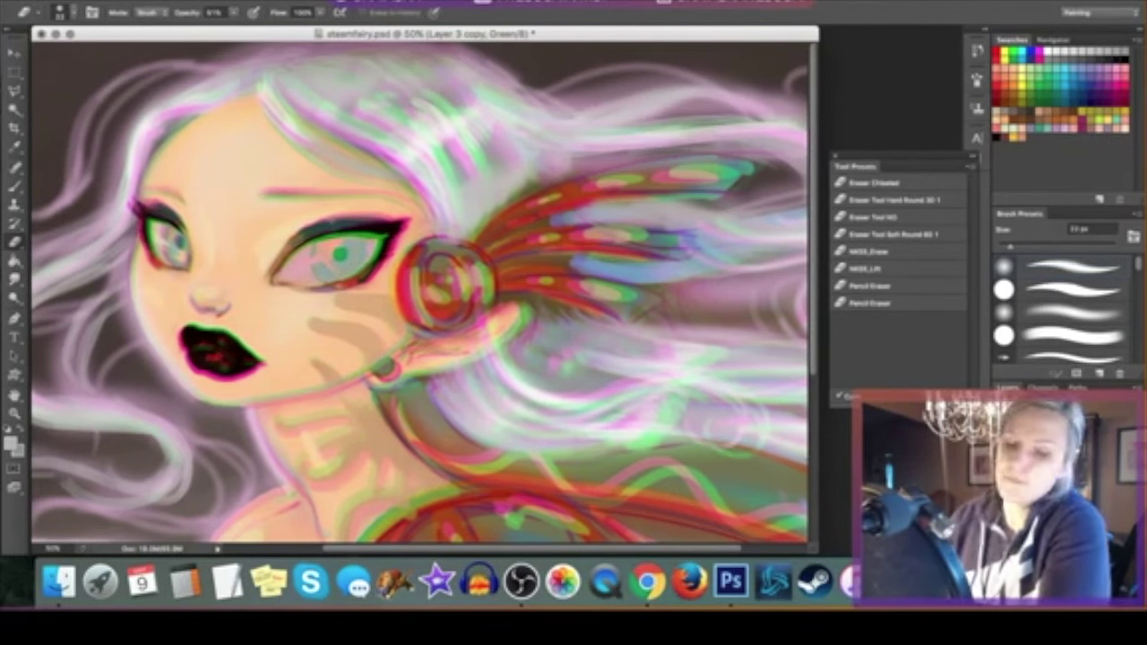
{"action": "right_click", "coordinate": [269, 305]}
{"action": "key", "text": "Escape"}
{"action": "left_click_drag", "start_coordinate": [193, 333], "coordinate": [215, 337]}
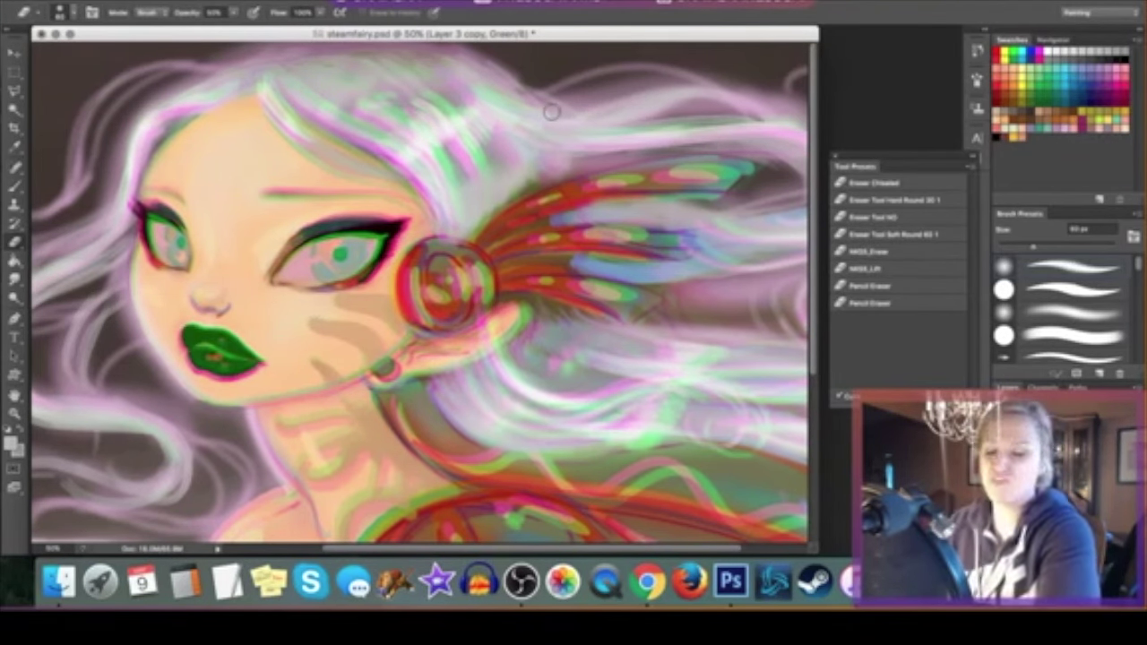